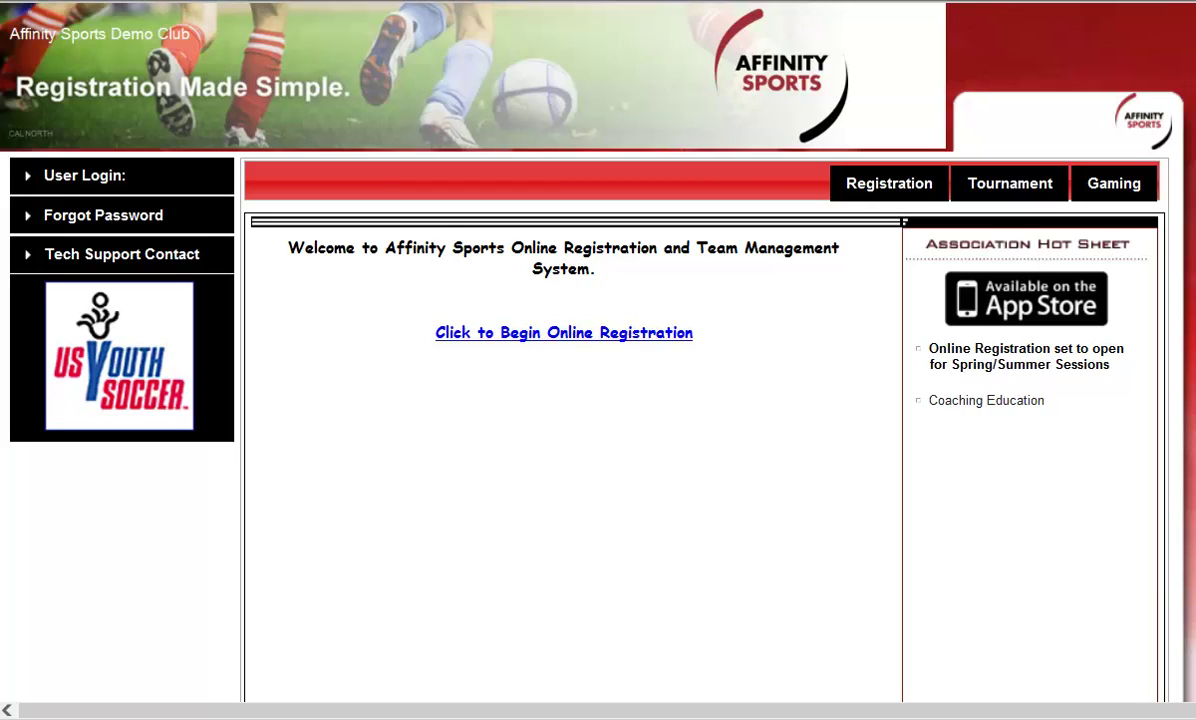
- Log in to the admin account with its username and password
{"action": "left_click", "coordinate": [94, 182]}
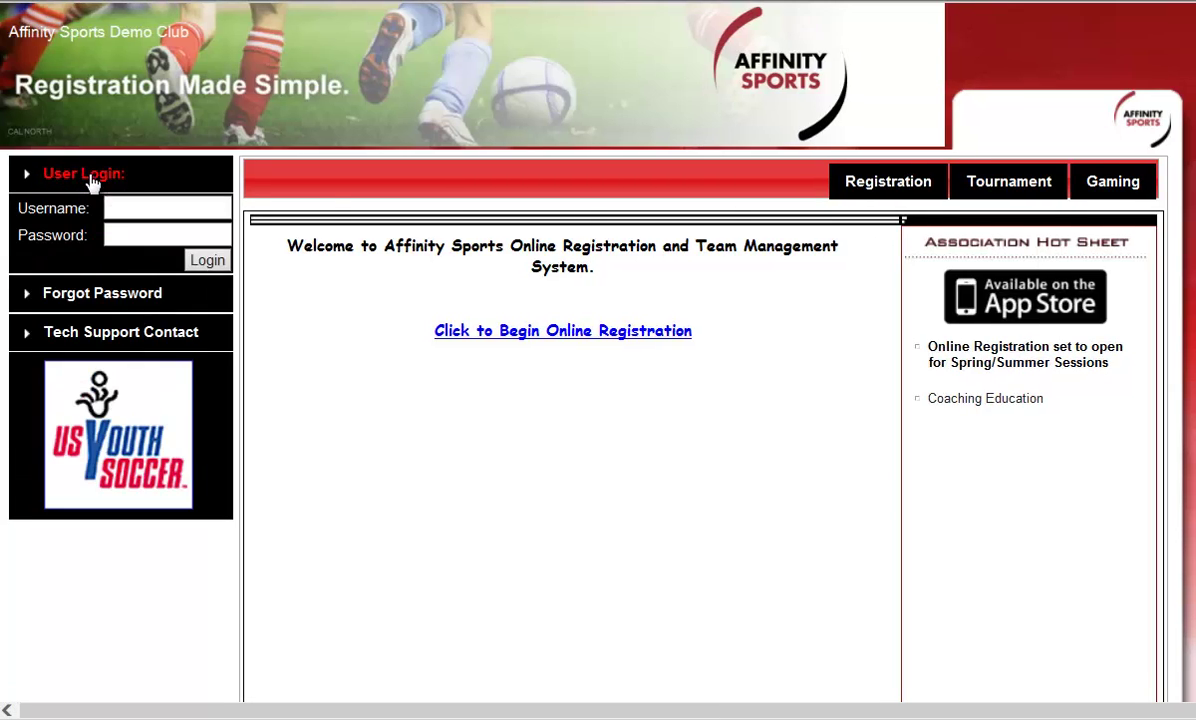
{"action": "left_click", "coordinate": [147, 210]}
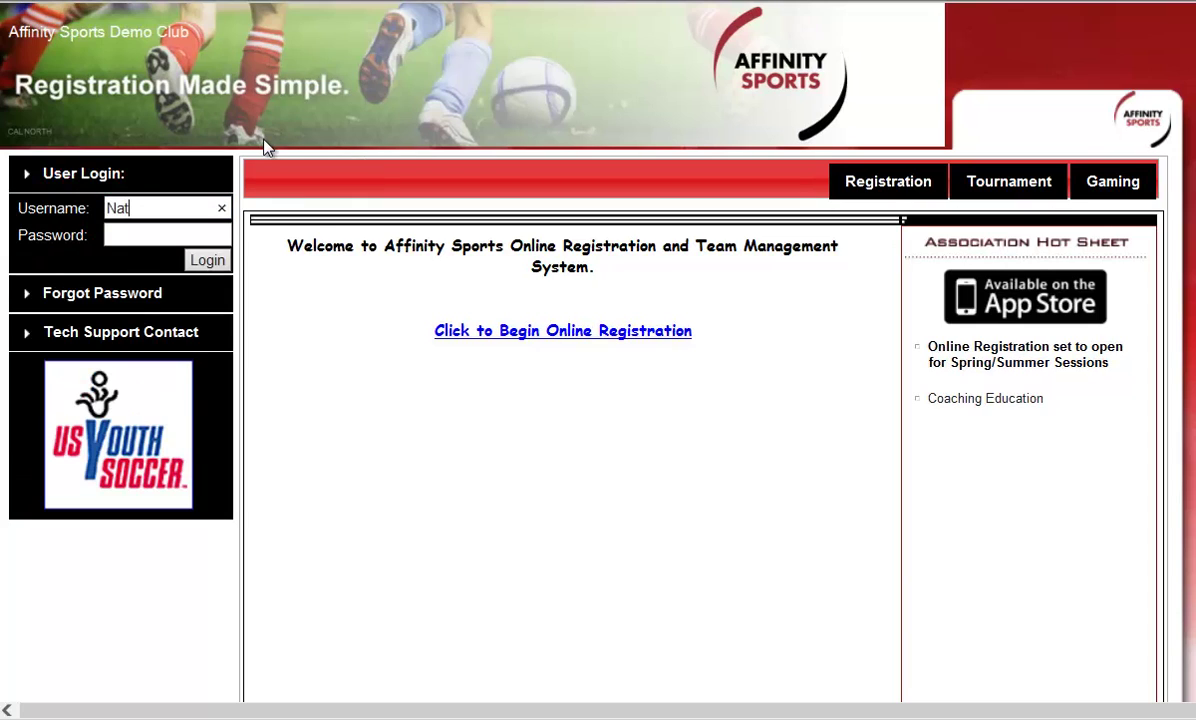
{"action": "key", "text": "Tab"}
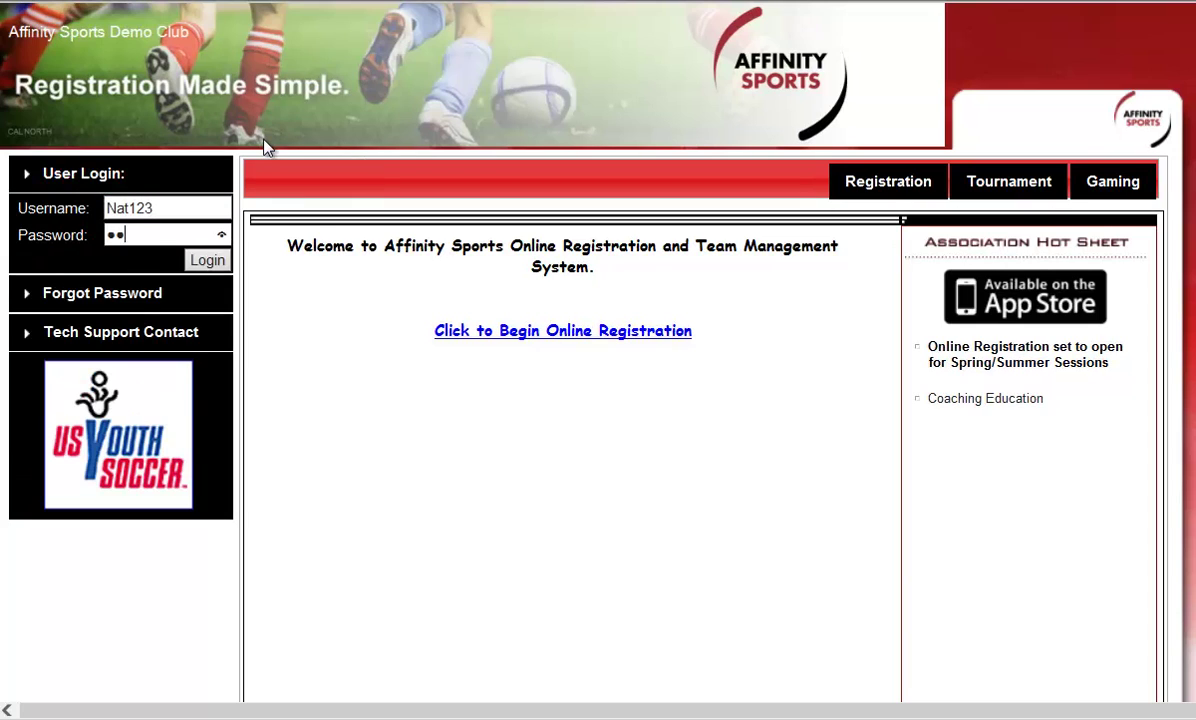
{"action": "left_click", "coordinate": [229, 266]}
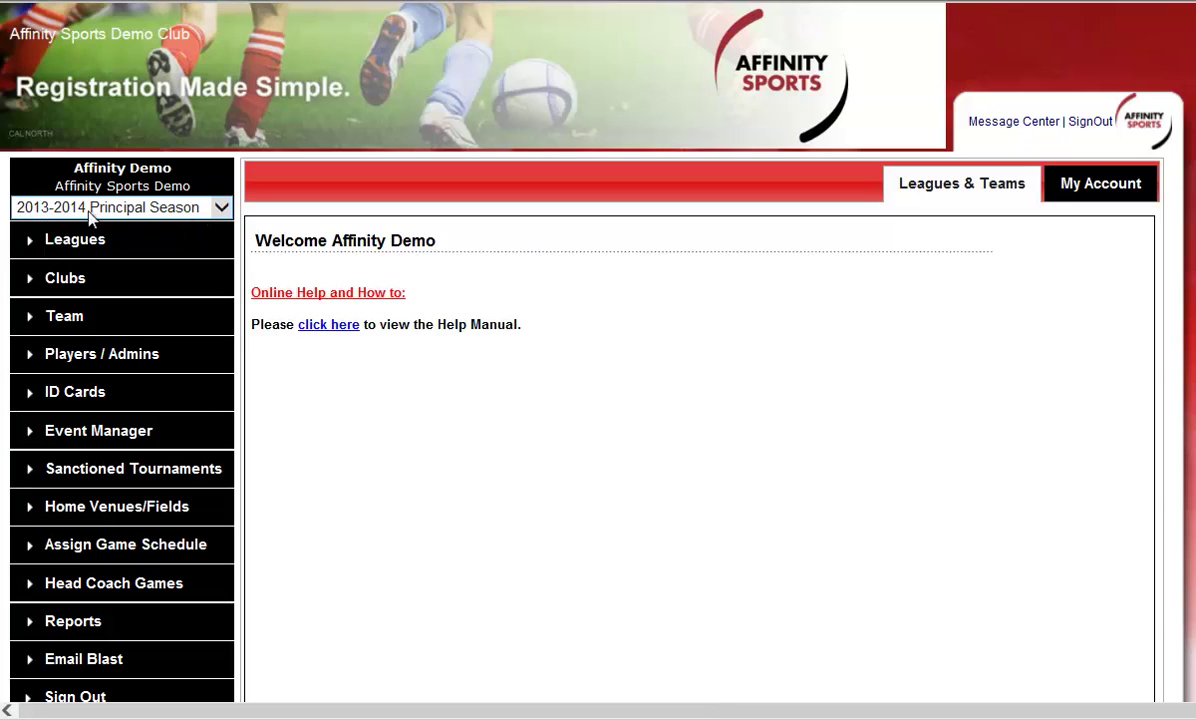
- Open the Affinity Sports Demo league for editing and show its Registration seasons
{"action": "left_click", "coordinate": [86, 248]}
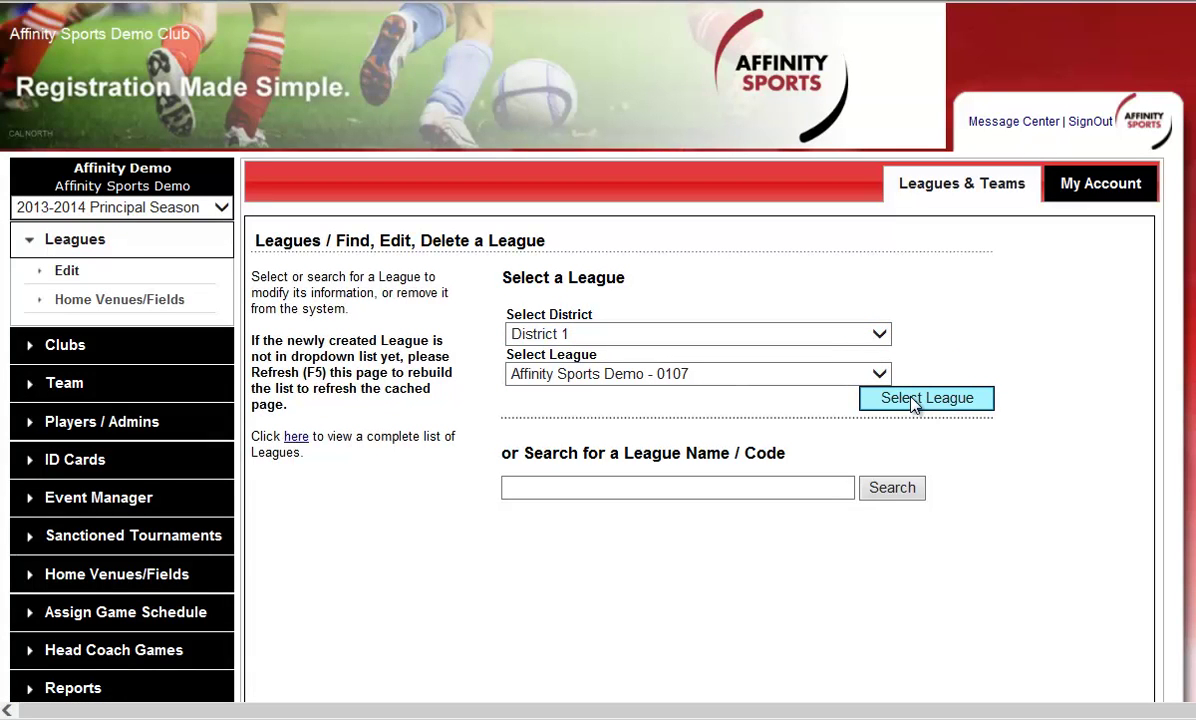
{"action": "left_click", "coordinate": [913, 400]}
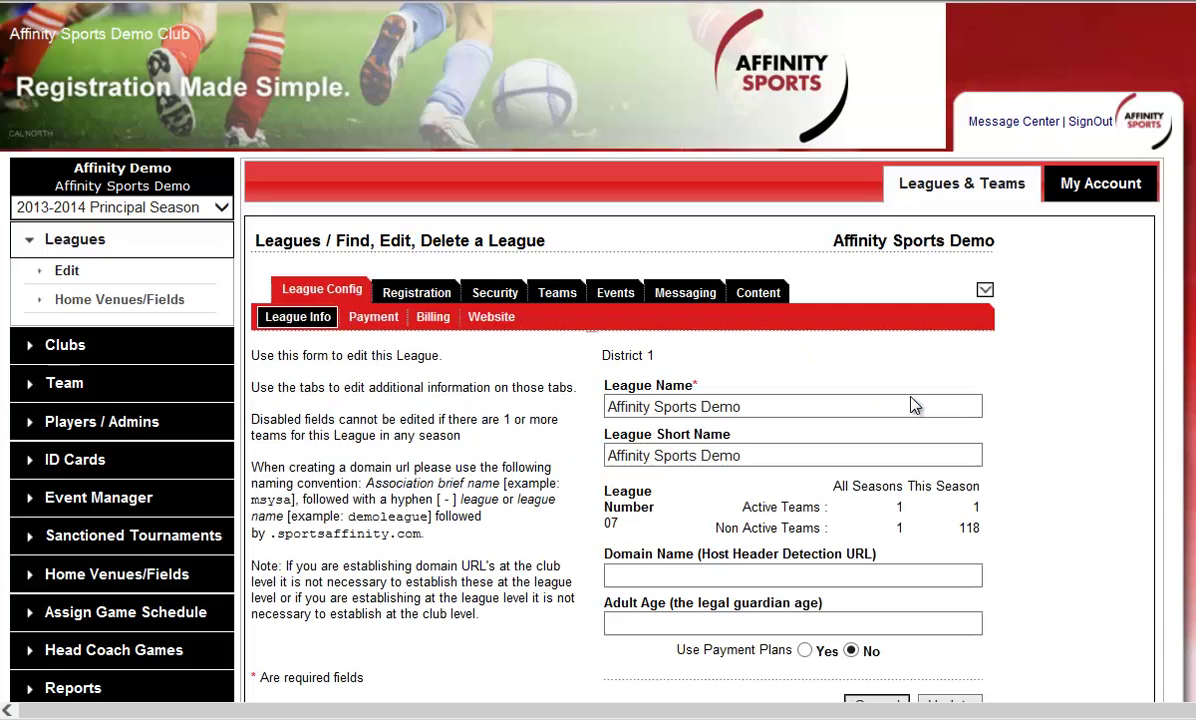
{"action": "left_click", "coordinate": [417, 292]}
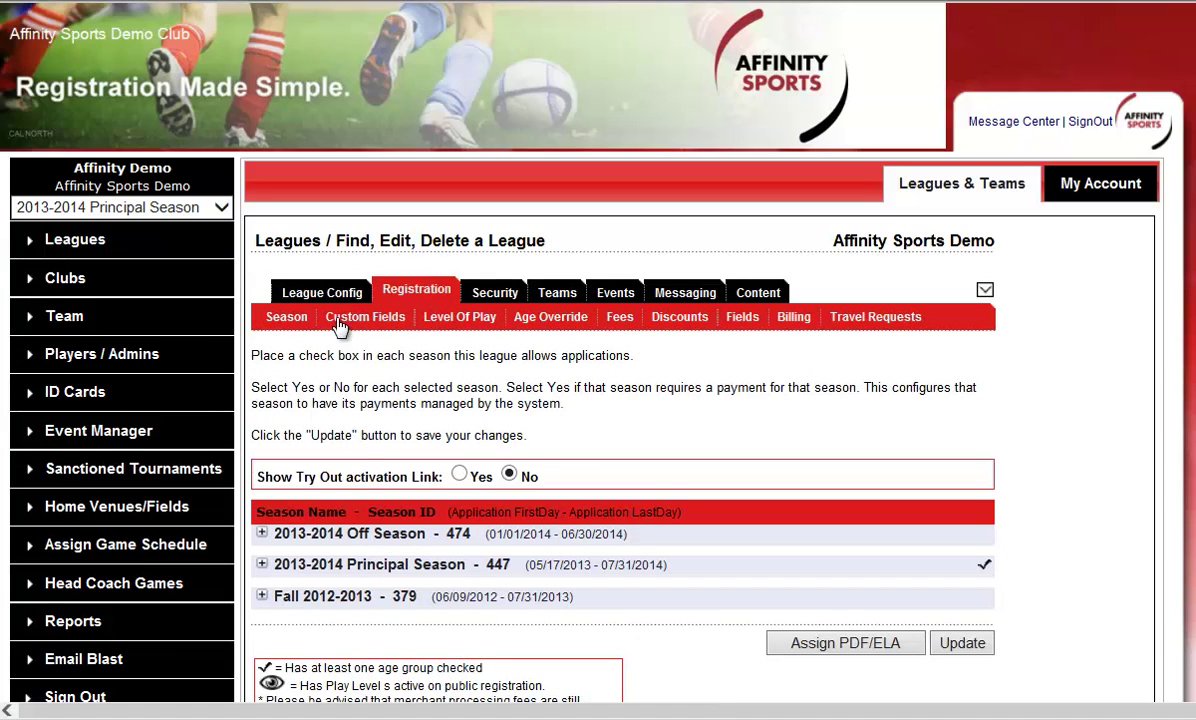
- Expand the 2013-2014 Principal Season and scroll through its registration settings
{"action": "left_click", "coordinate": [388, 566]}
{"action": "scroll", "coordinate": [388, 566], "scroll_direction": "down", "scroll_amount": 3}
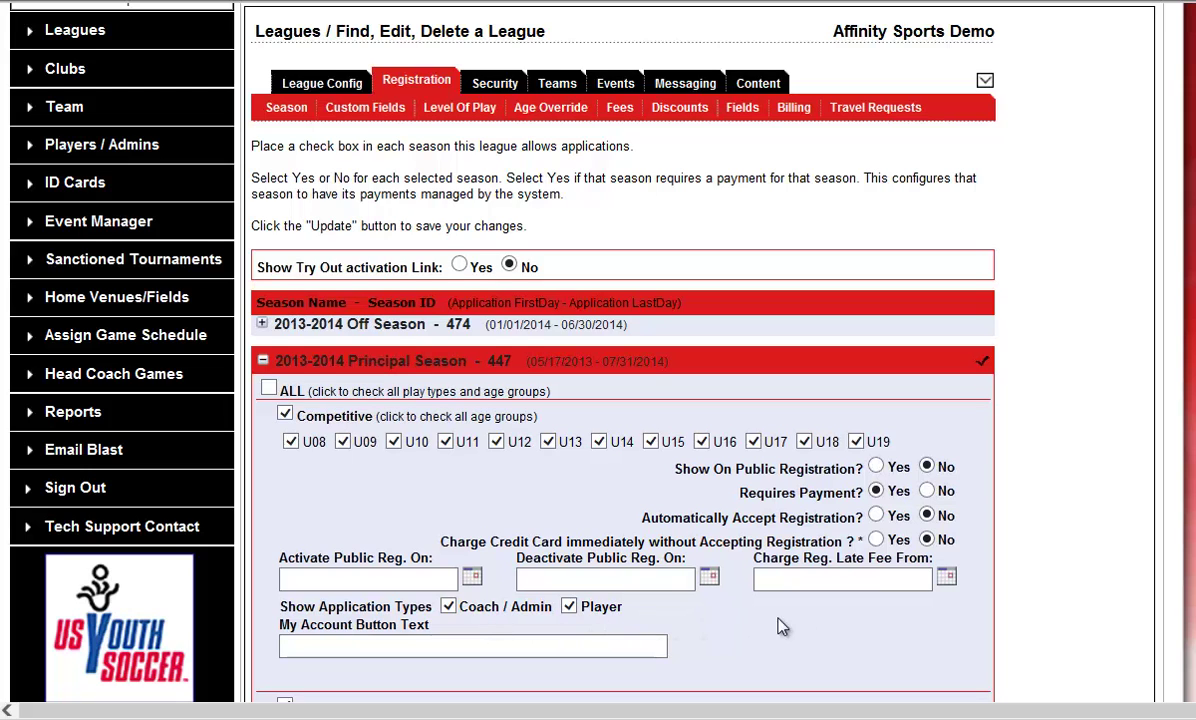
{"action": "scroll", "coordinate": [820, 620], "scroll_direction": "down", "scroll_amount": 3}
{"action": "scroll", "coordinate": [648, 595], "scroll_direction": "down", "scroll_amount": 3}
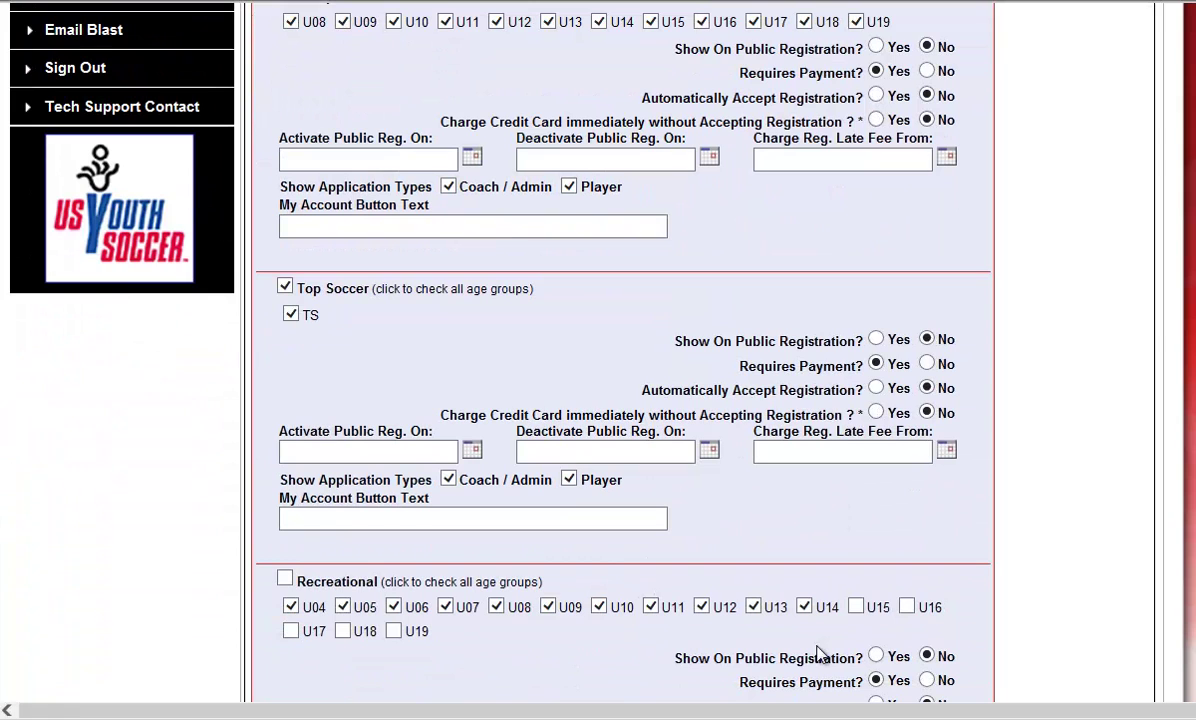
{"action": "scroll", "coordinate": [818, 652], "scroll_direction": "down", "scroll_amount": 3}
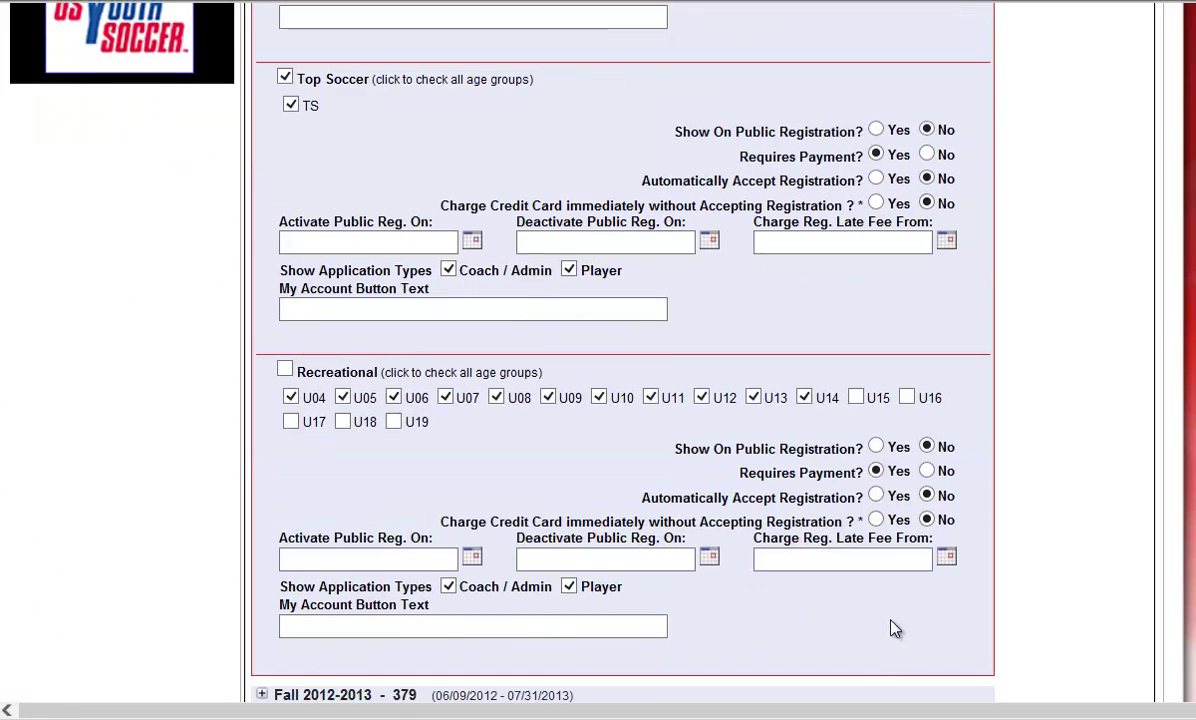
{"action": "scroll", "coordinate": [975, 611], "scroll_direction": "down", "scroll_amount": 4}
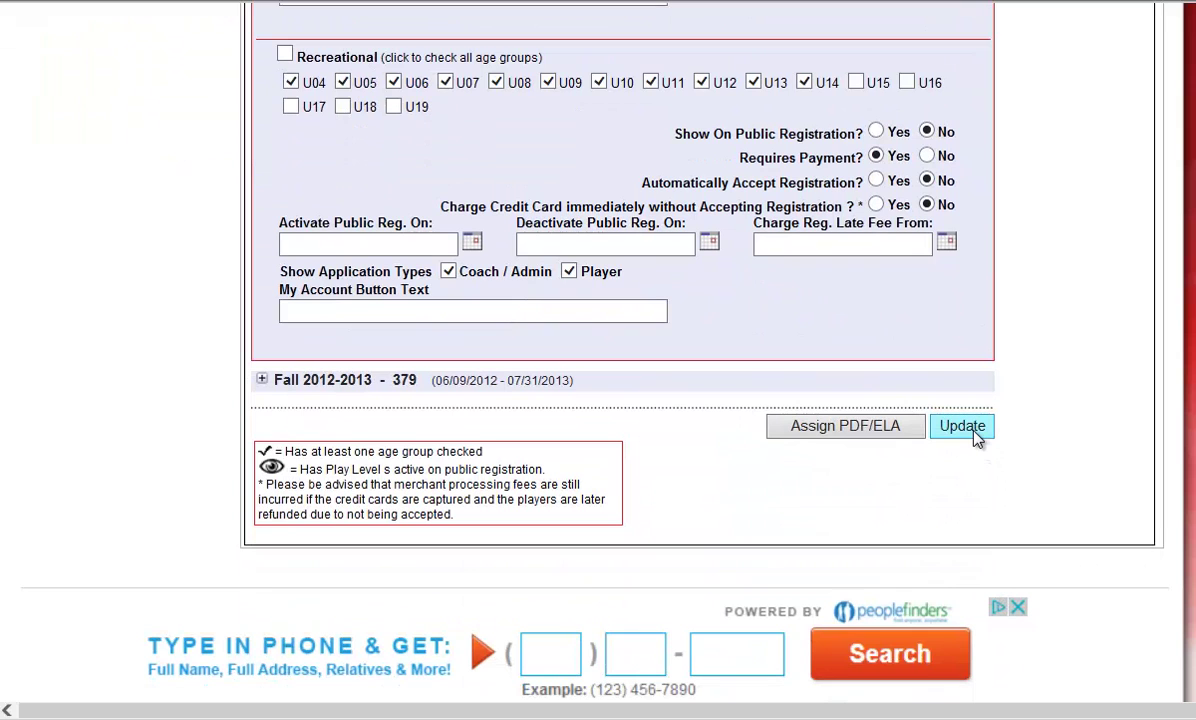
{"action": "scroll", "coordinate": [1070, 427], "scroll_direction": "up", "scroll_amount": 10}
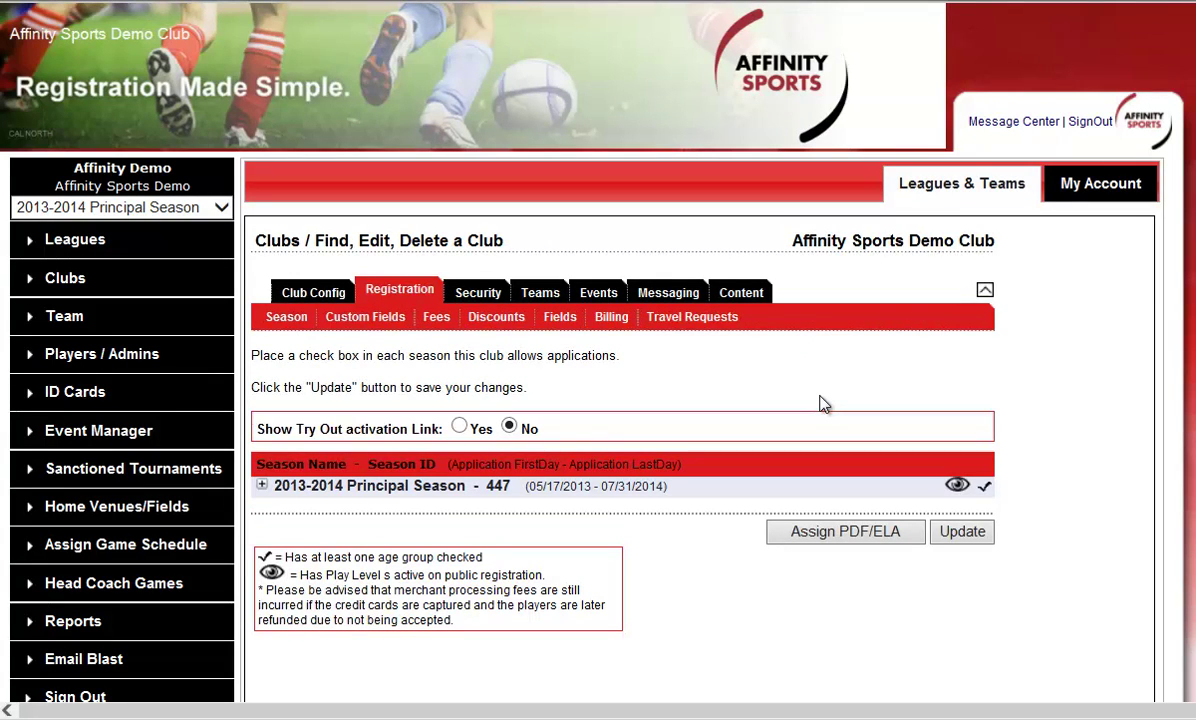
{"action": "left_click", "coordinate": [310, 290]}
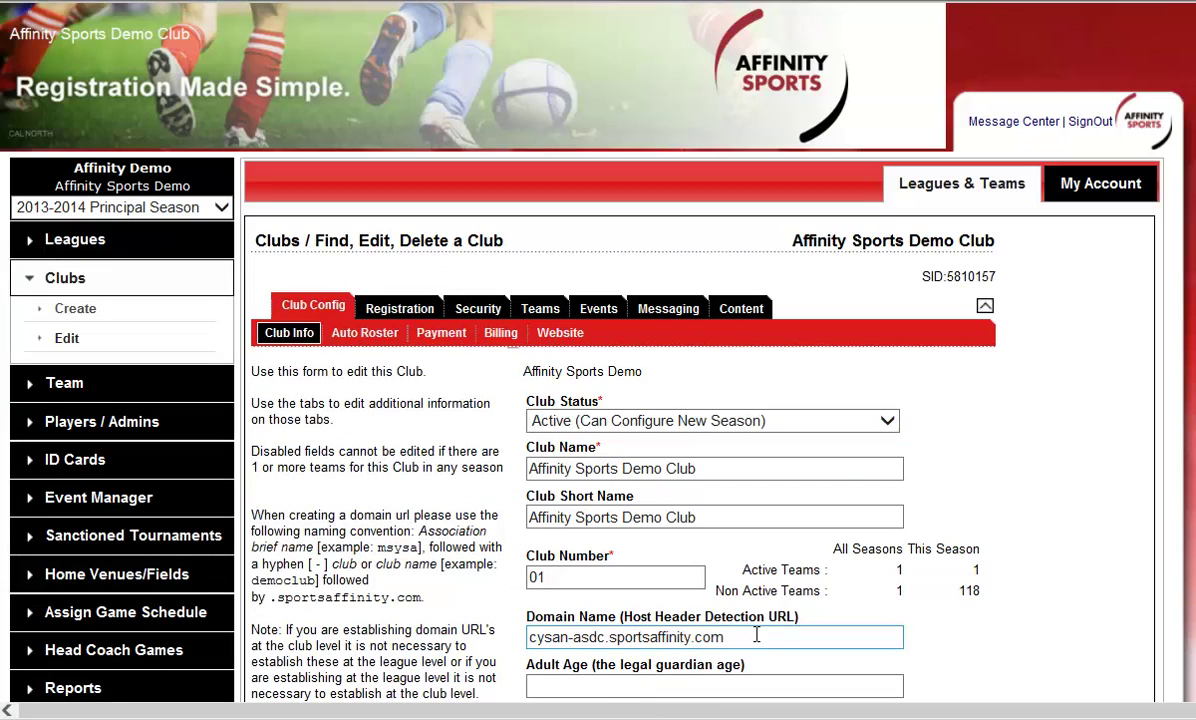
{"action": "left_click_drag", "start_coordinate": [755, 637], "coordinate": [608, 638]}
{"action": "left_click", "coordinate": [820, 637]}
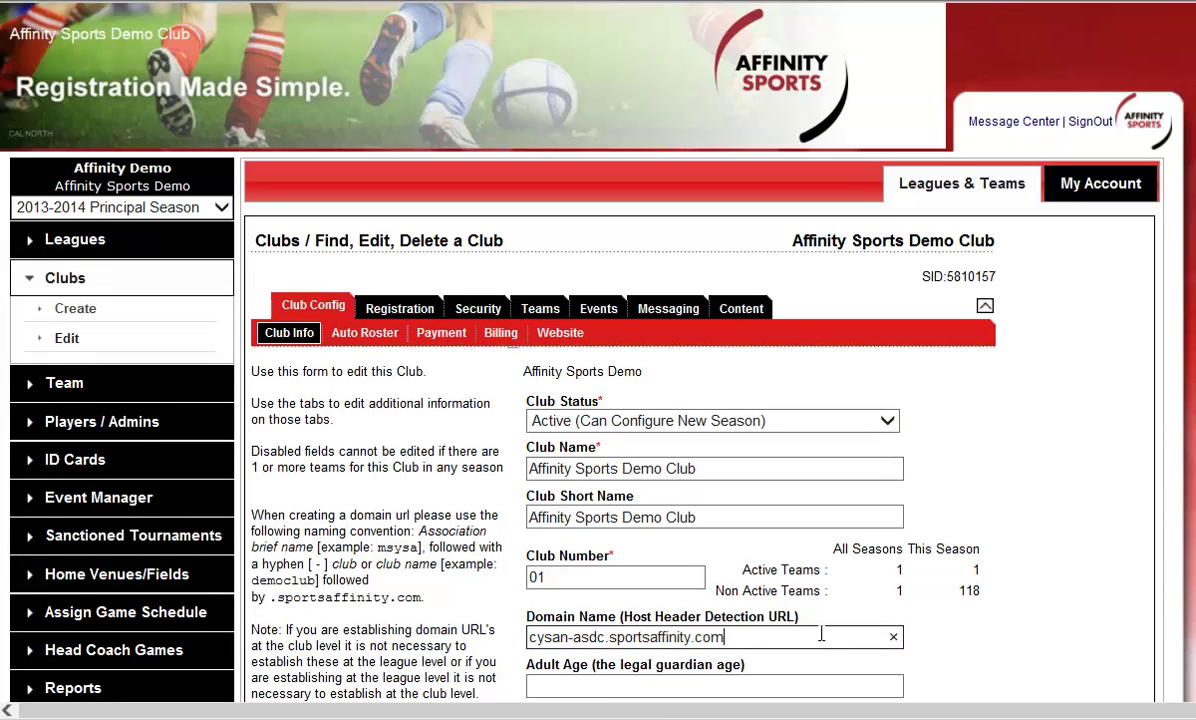
{"action": "scroll", "coordinate": [820, 637], "scroll_direction": "down", "scroll_amount": 2}
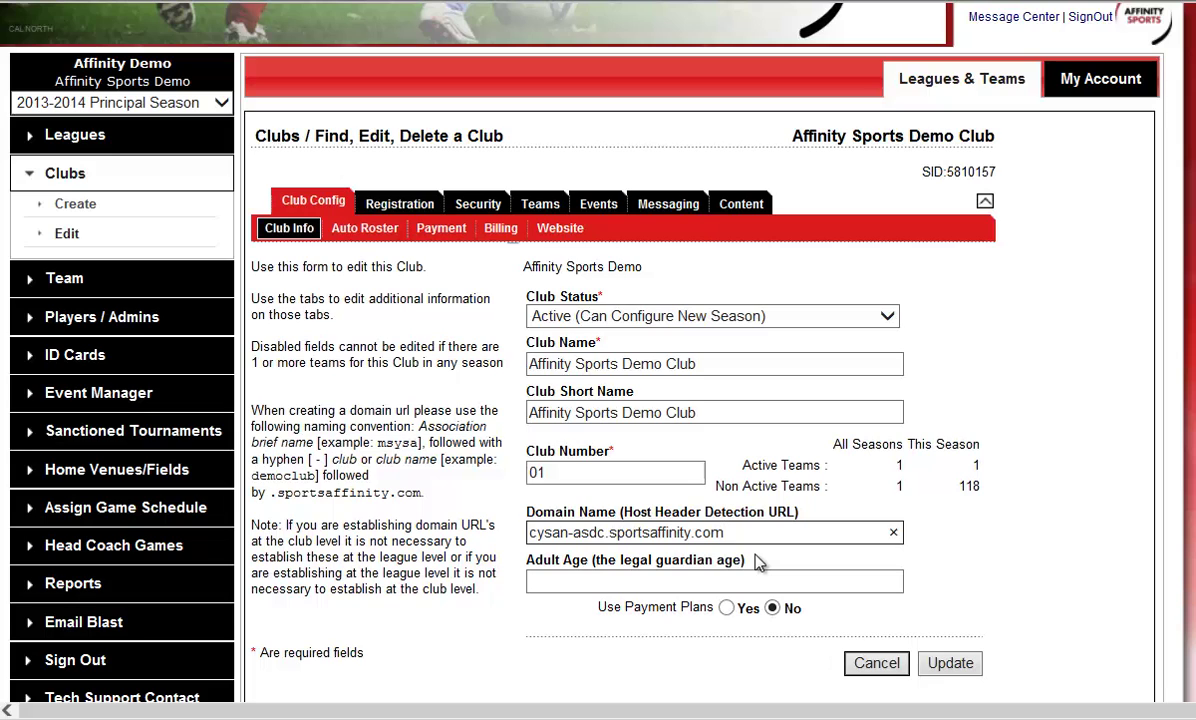
{"action": "left_click", "coordinate": [408, 205]}
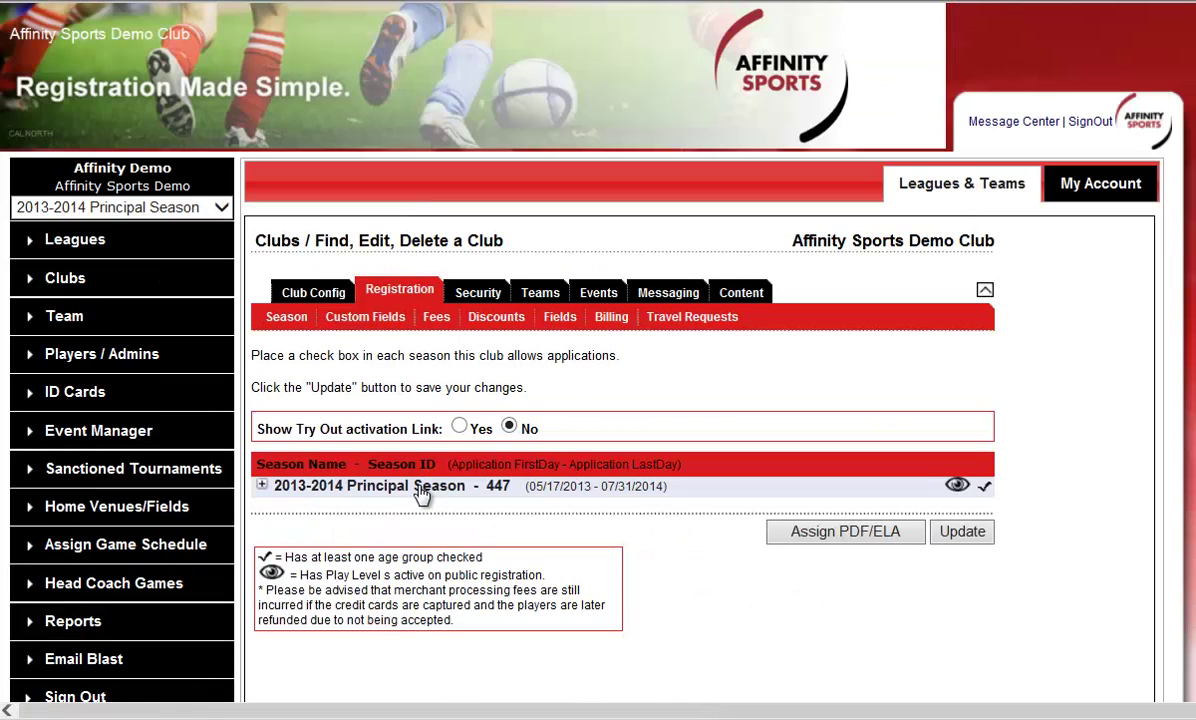
- Expand the club's 2013-2014 Principal Season and turn off Top Soccer
{"action": "left_click", "coordinate": [459, 487]}
{"action": "scroll", "coordinate": [660, 485], "scroll_direction": "down", "scroll_amount": 1}
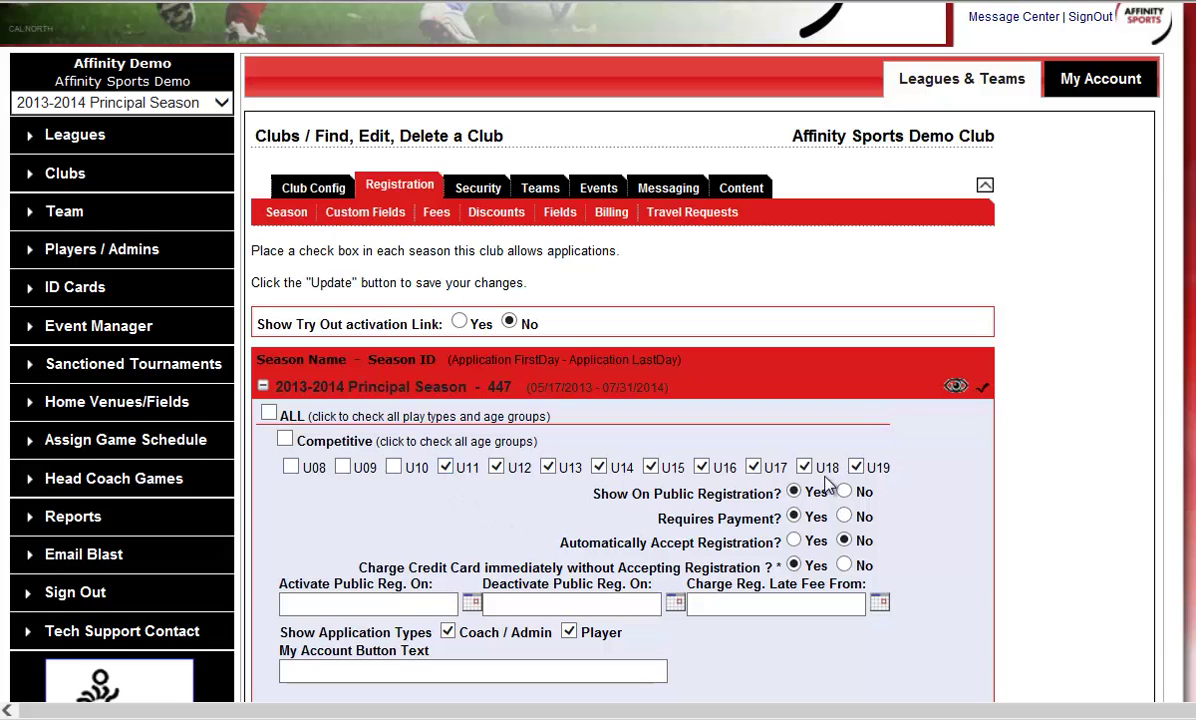
{"action": "scroll", "coordinate": [868, 485], "scroll_direction": "down", "scroll_amount": 3}
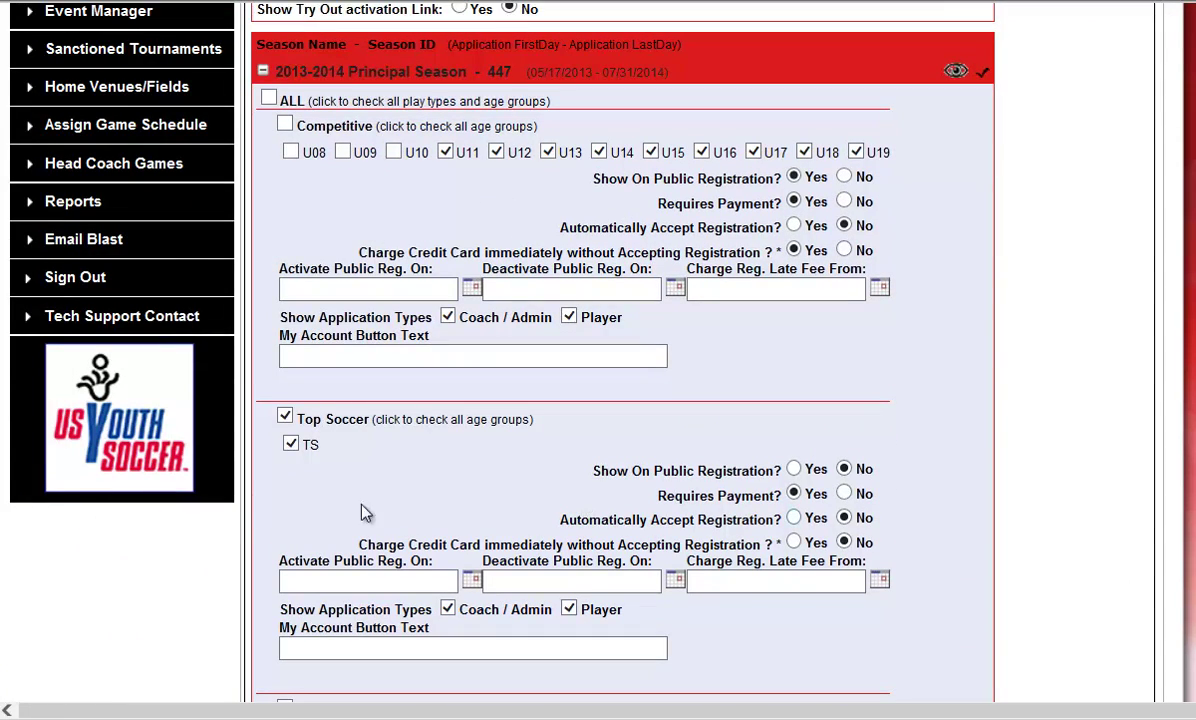
{"action": "left_click", "coordinate": [285, 418]}
{"action": "scroll", "coordinate": [675, 488], "scroll_direction": "down", "scroll_amount": 3}
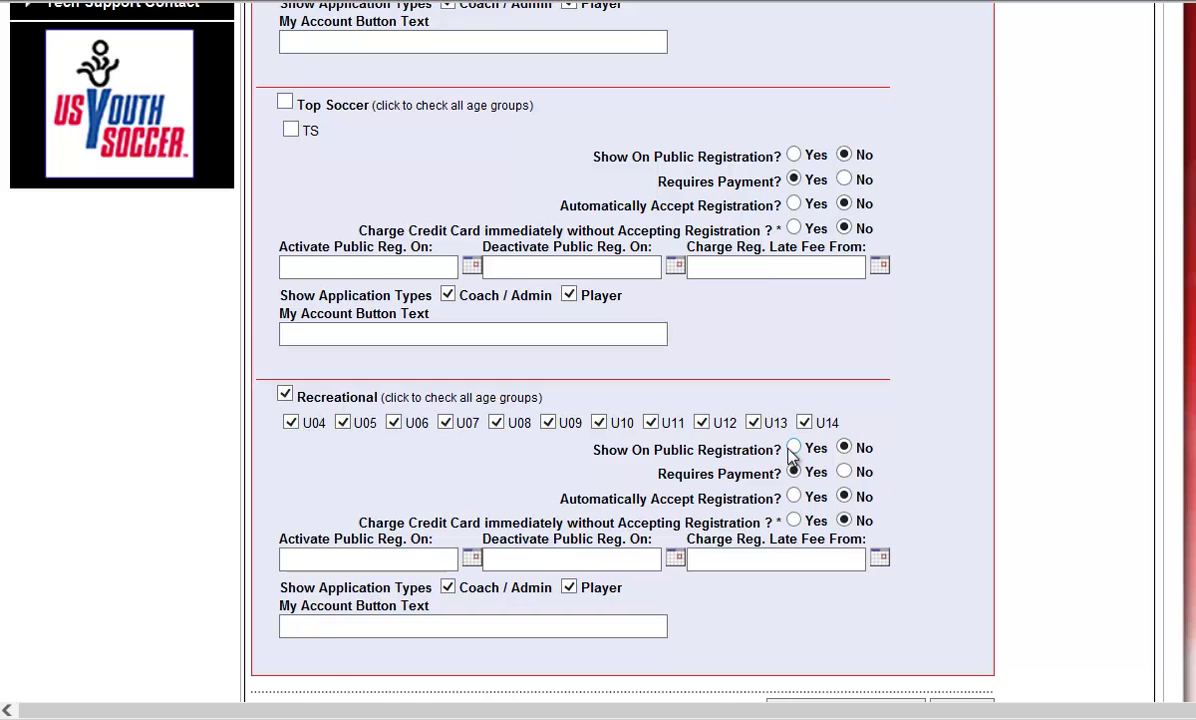
{"action": "scroll", "coordinate": [966, 455], "scroll_direction": "up", "scroll_amount": 4}
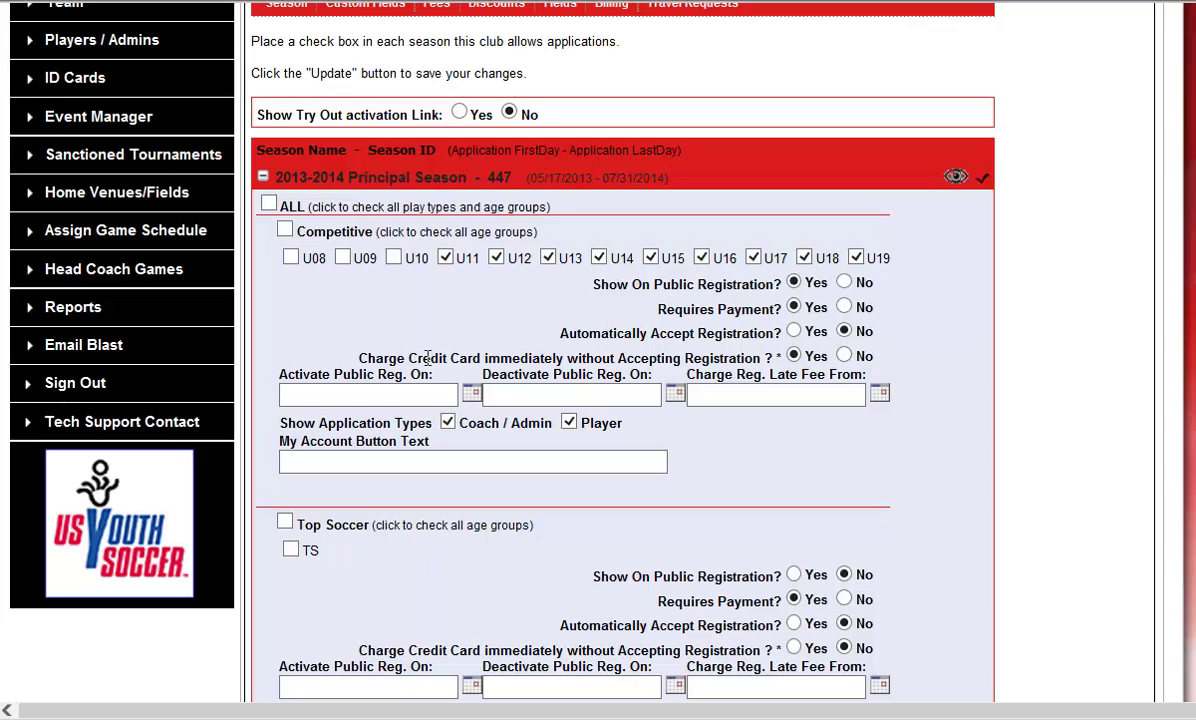
- Set Recreational to show on public registration and charge cards immediately, then update the season
{"action": "left_click_drag", "start_coordinate": [418, 351], "coordinate": [684, 360]}
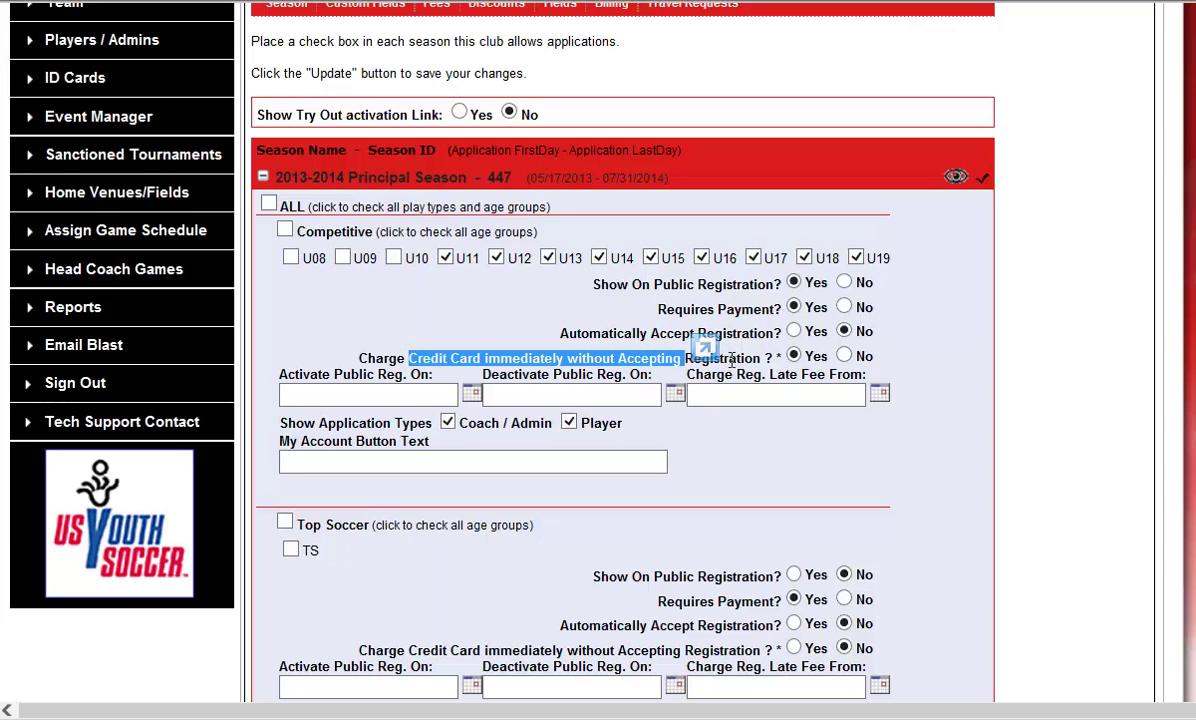
{"action": "left_click", "coordinate": [738, 362]}
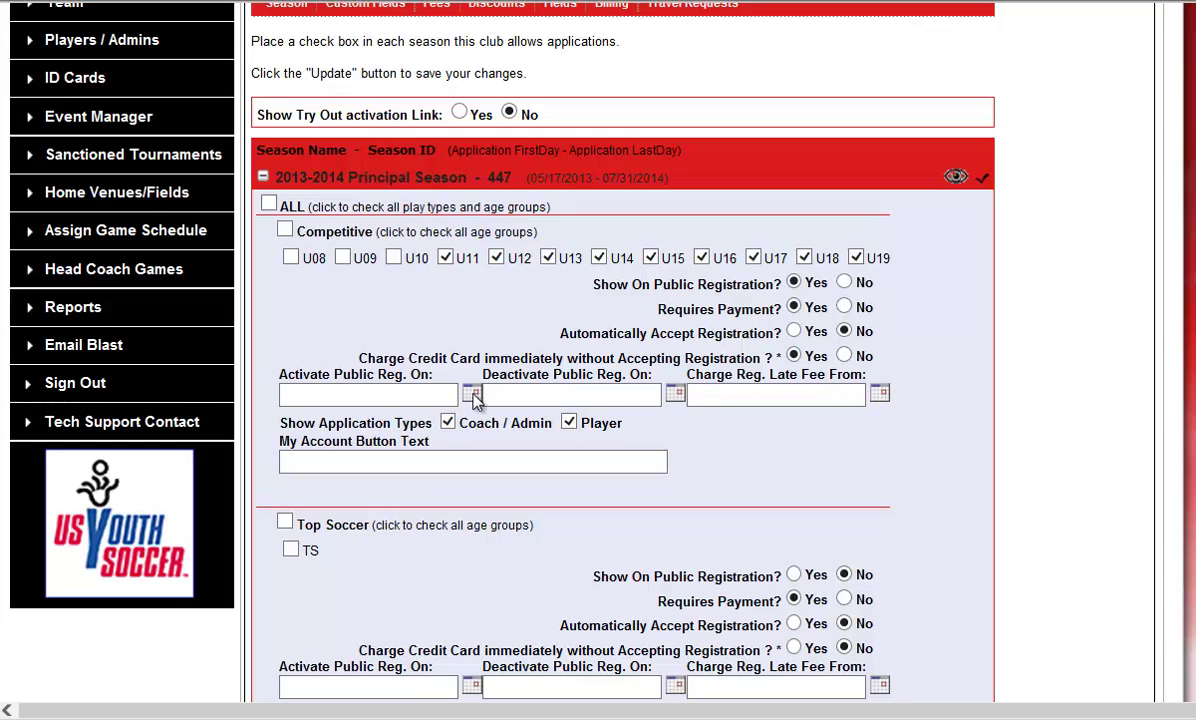
{"action": "left_click_drag", "start_coordinate": [281, 372], "coordinate": [432, 372]}
{"action": "left_click", "coordinate": [533, 381]}
{"action": "left_click", "coordinate": [844, 283]}
{"action": "scroll", "coordinate": [929, 451], "scroll_direction": "down", "scroll_amount": 4}
{"action": "left_click", "coordinate": [794, 448]}
{"action": "left_click", "coordinate": [794, 521]}
{"action": "scroll", "coordinate": [921, 501], "scroll_direction": "down", "scroll_amount": 2}
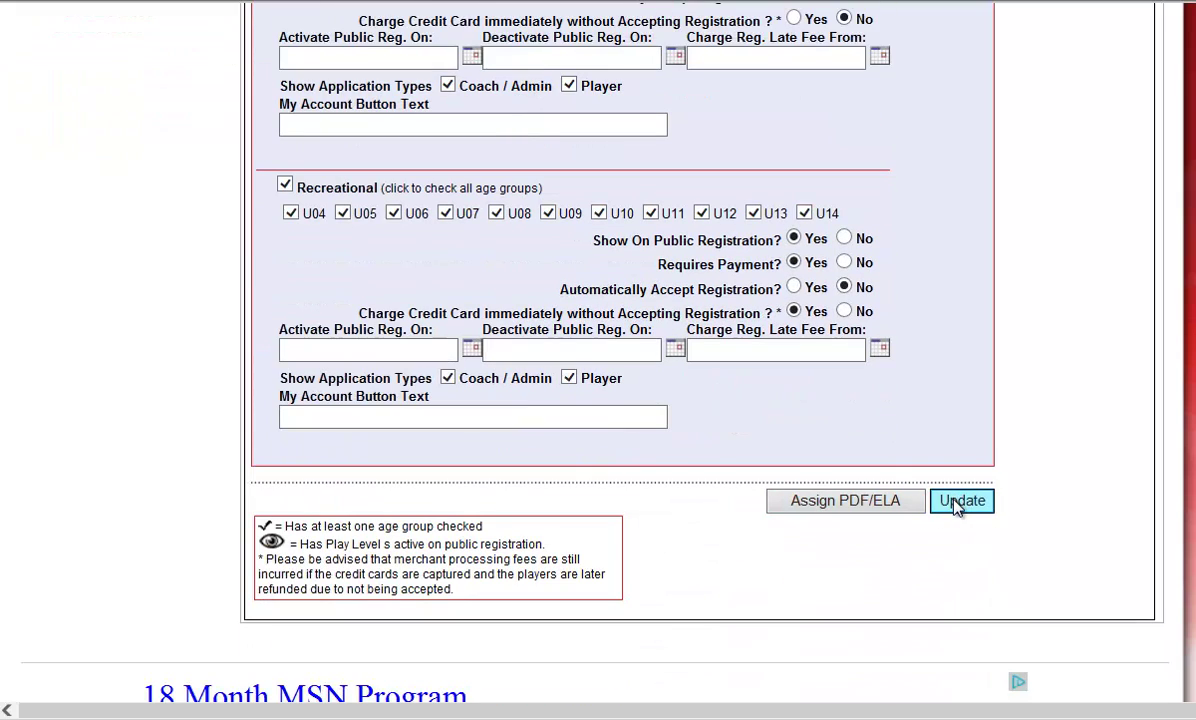
{"action": "left_click", "coordinate": [955, 505]}
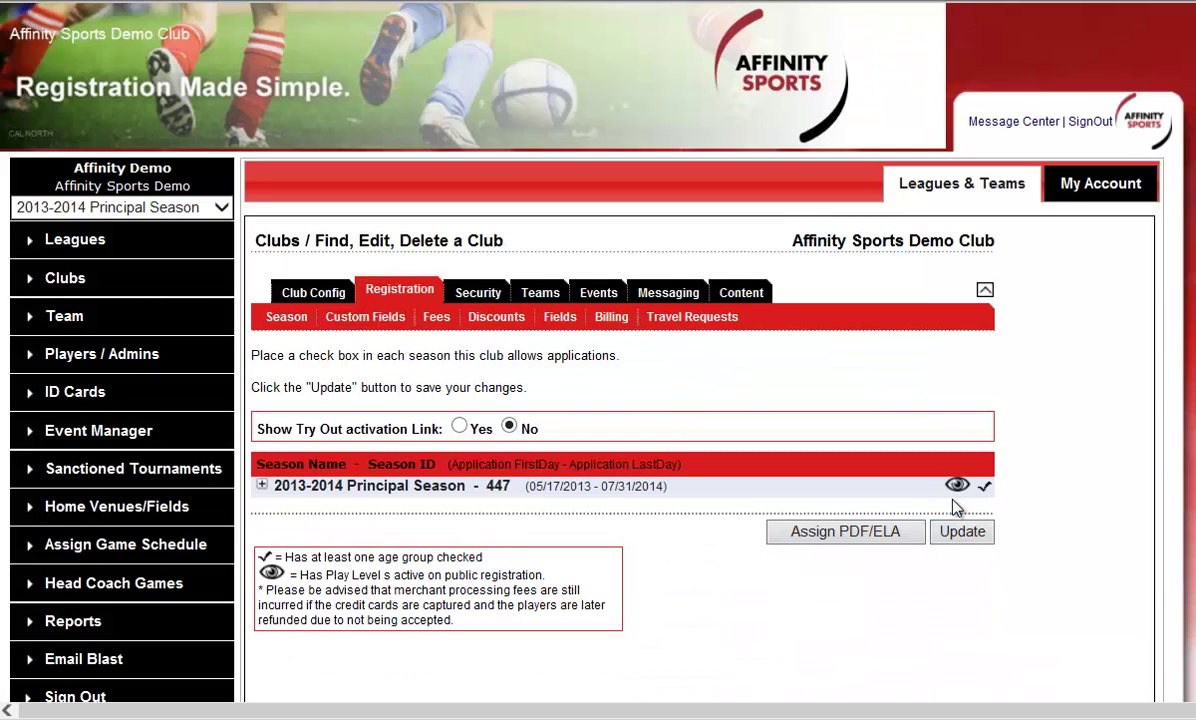
- Start a new Recreational Registration Fee in the club's fee settings
{"action": "left_click", "coordinate": [440, 318]}
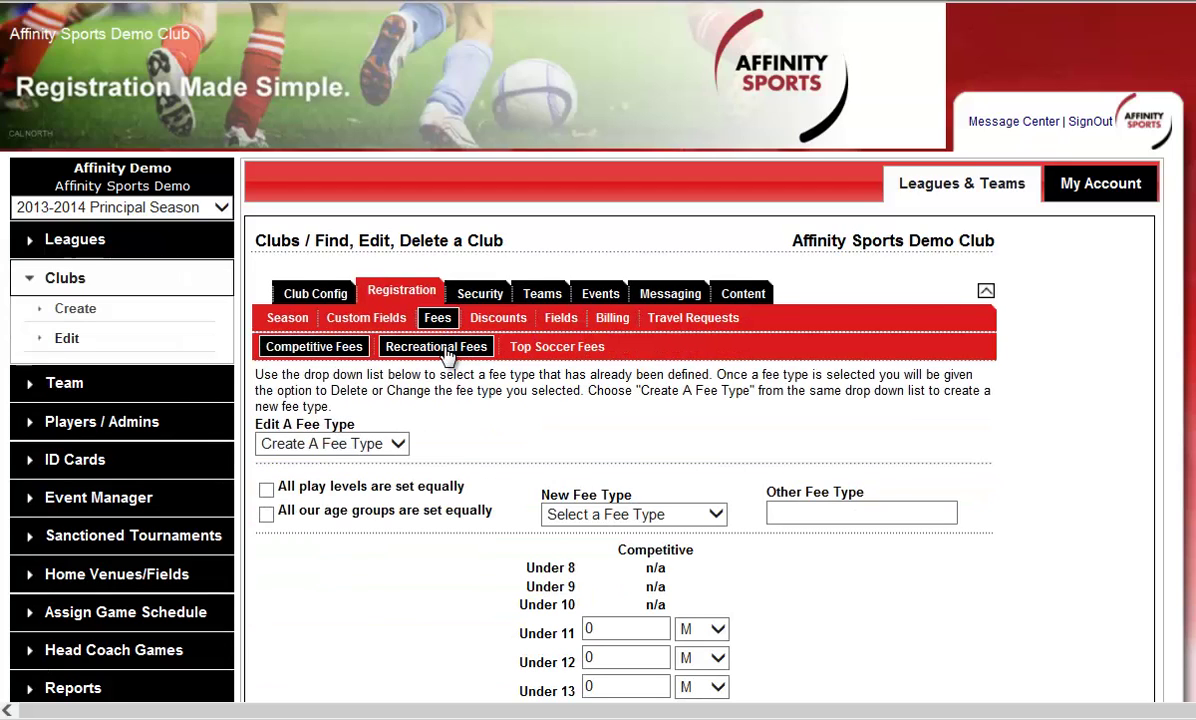
{"action": "left_click", "coordinate": [445, 352]}
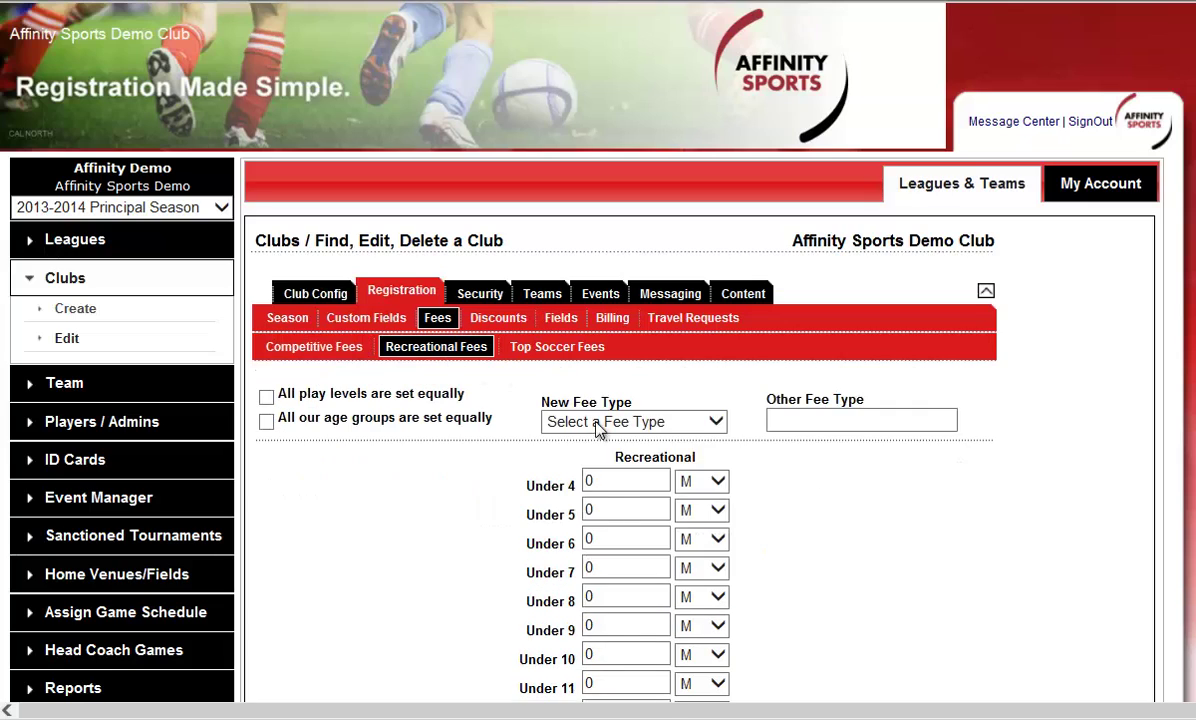
{"action": "left_click", "coordinate": [650, 428]}
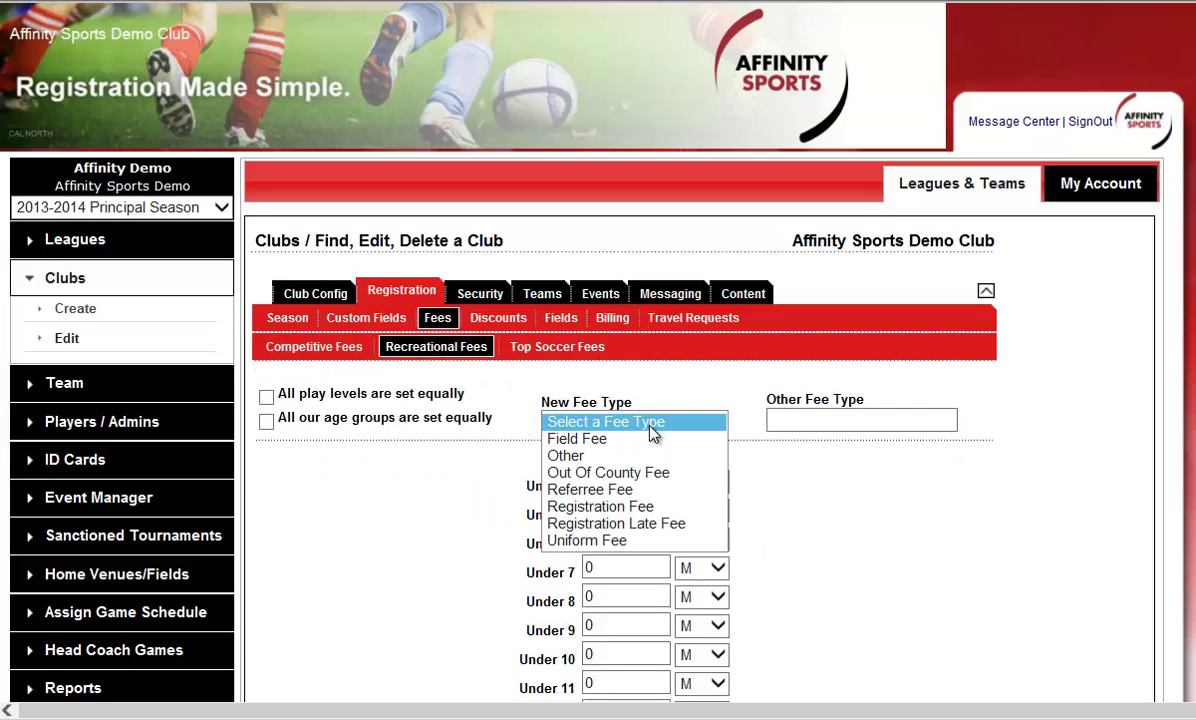
{"action": "left_click", "coordinate": [641, 507]}
- Set a mandatory 100 fee equally for all age groups and create it
{"action": "left_click", "coordinate": [266, 421]}
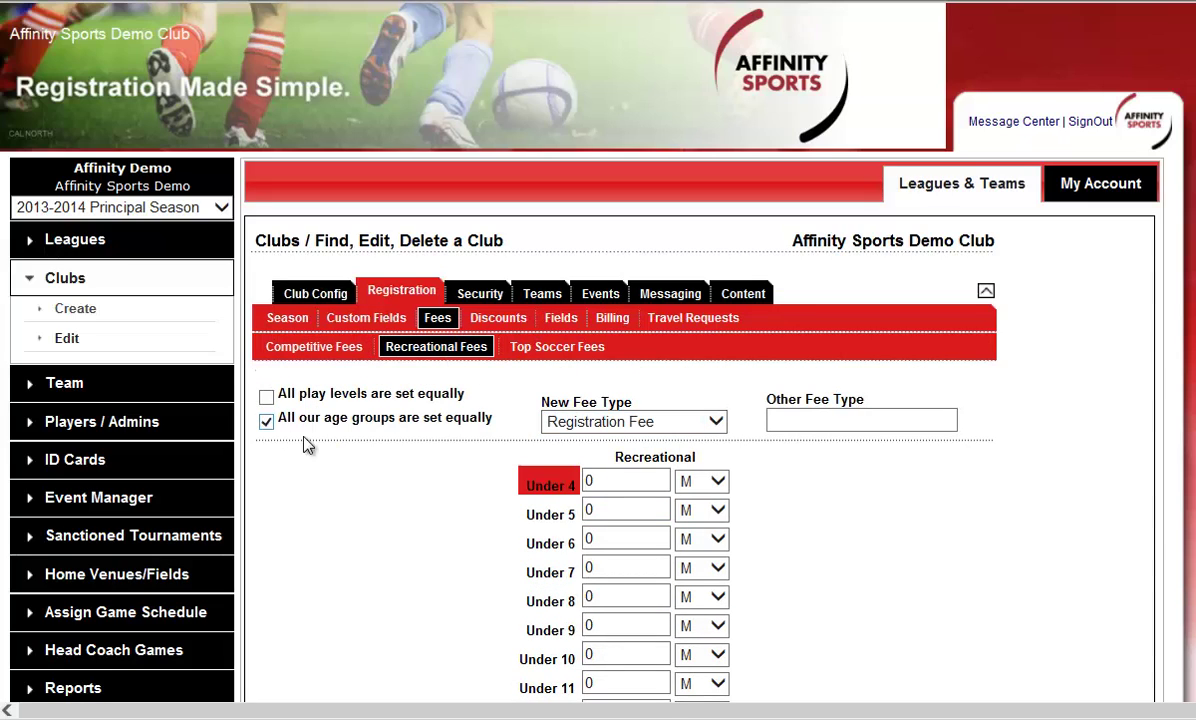
{"action": "left_click", "coordinate": [642, 481]}
{"action": "type", "text": "100"}
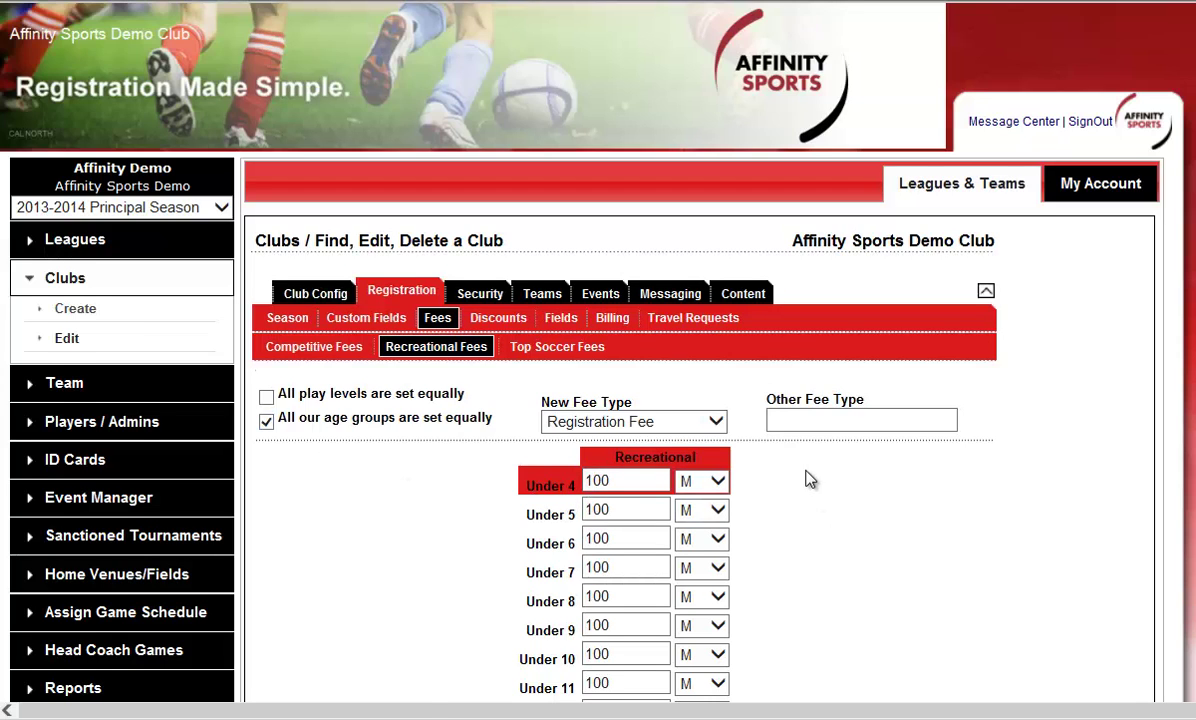
{"action": "scroll", "coordinate": [780, 420], "scroll_direction": "down", "scroll_amount": 2}
{"action": "left_click", "coordinate": [718, 273]}
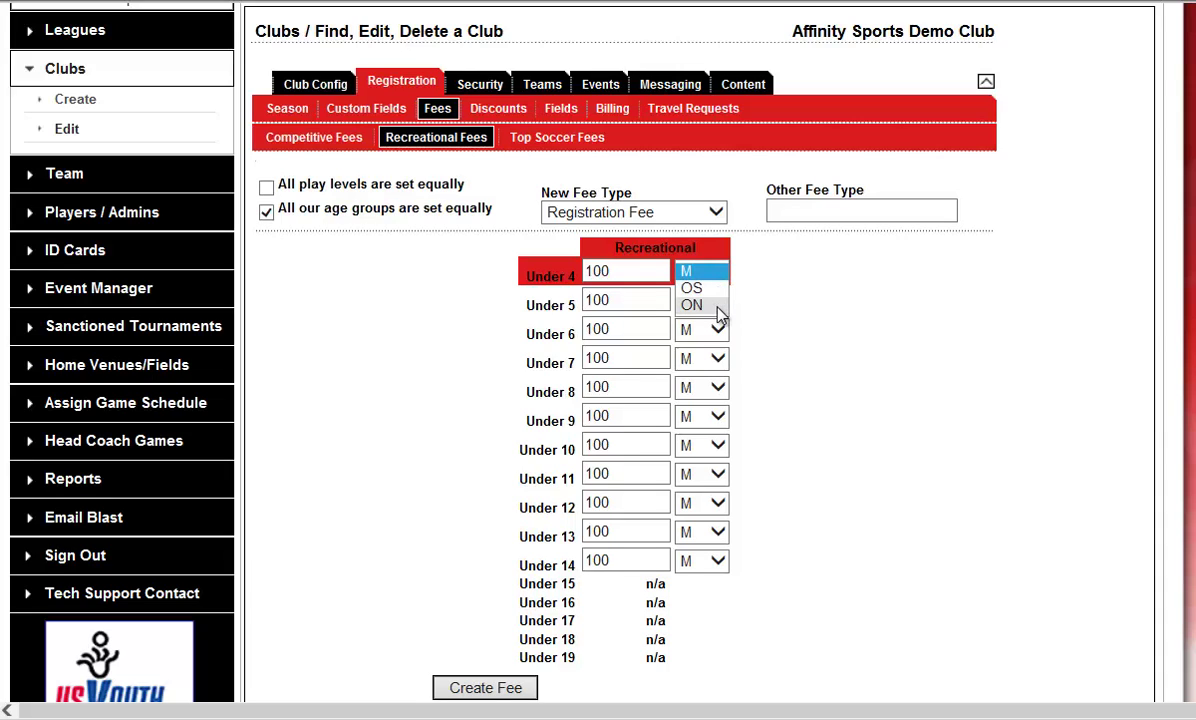
{"action": "left_click", "coordinate": [872, 352]}
{"action": "scroll", "coordinate": [878, 398], "scroll_direction": "down", "scroll_amount": 1}
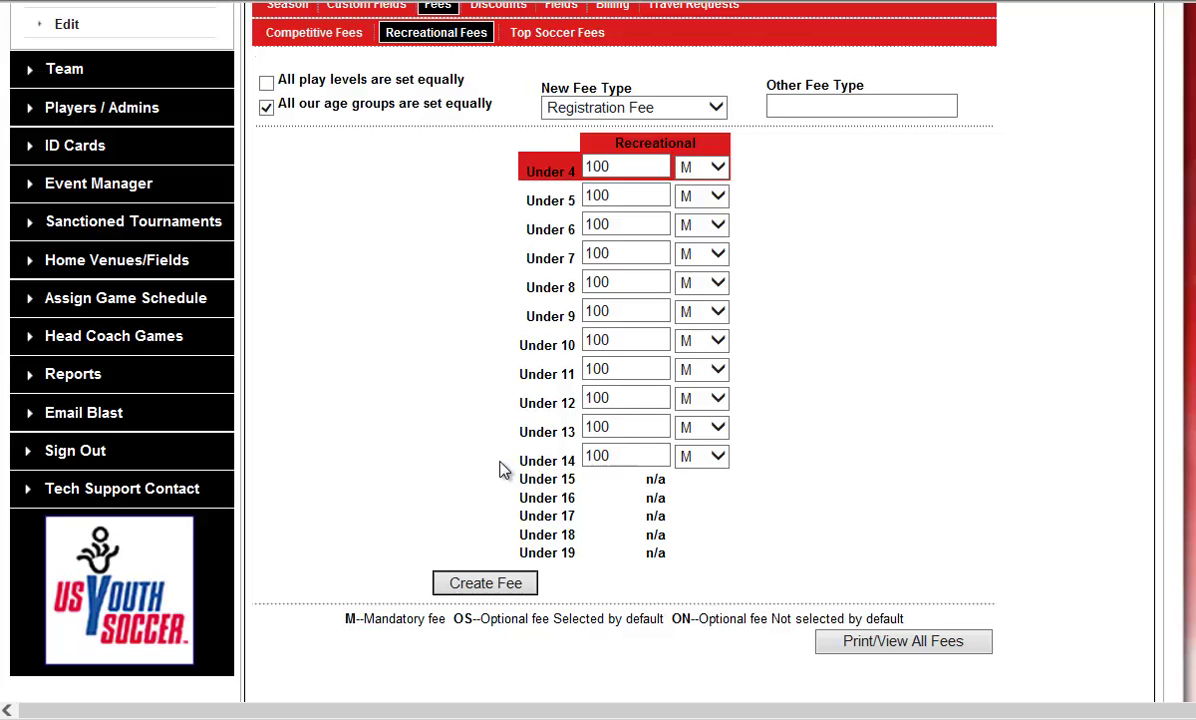
{"action": "left_click", "coordinate": [470, 580]}
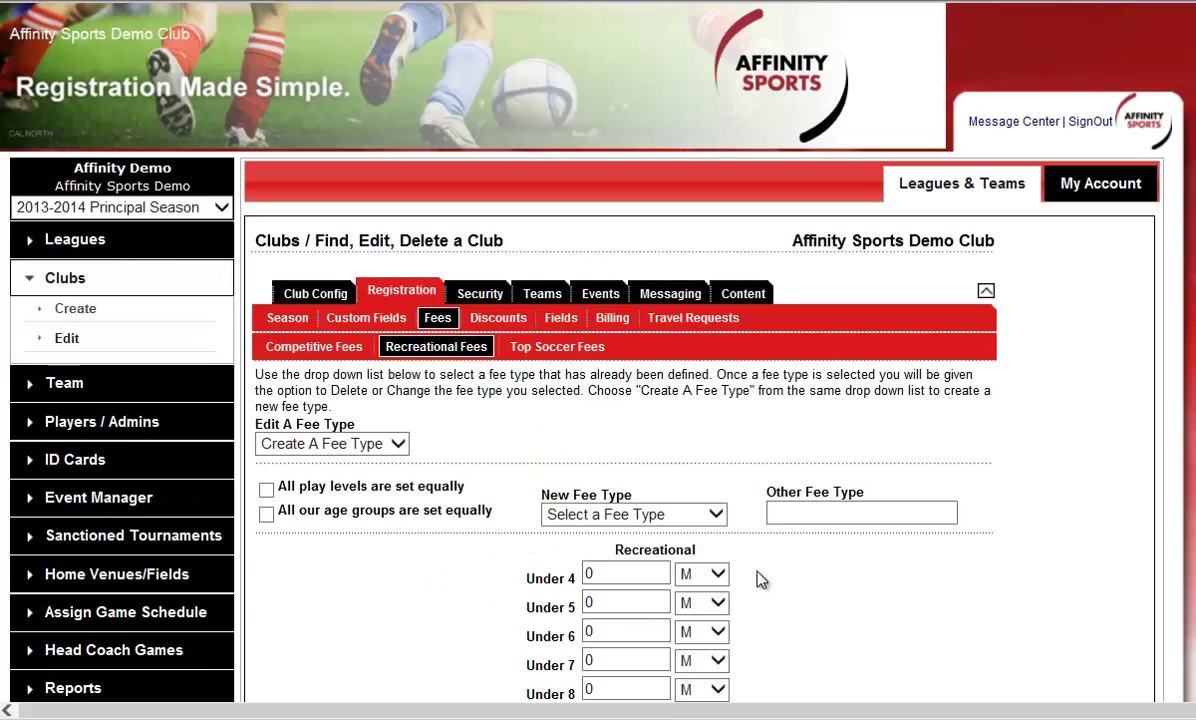
- Start a new 'Other' fee type named Vol Fee
{"action": "left_click", "coordinate": [645, 516]}
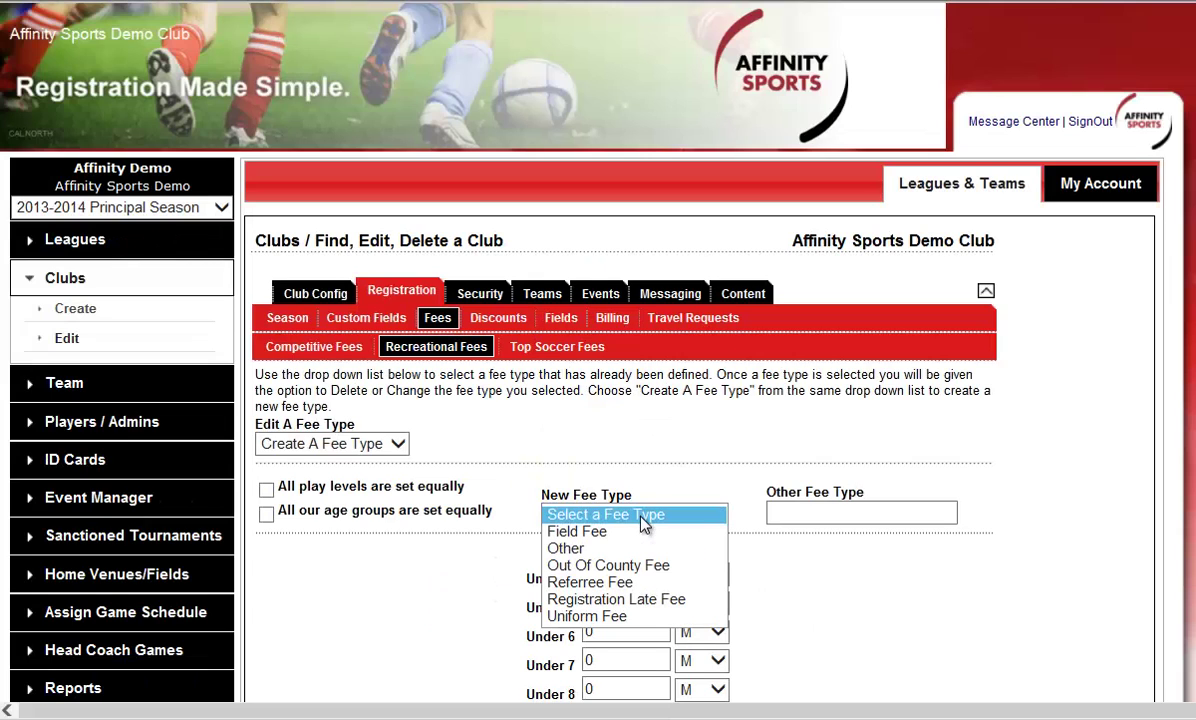
{"action": "left_click", "coordinate": [627, 550]}
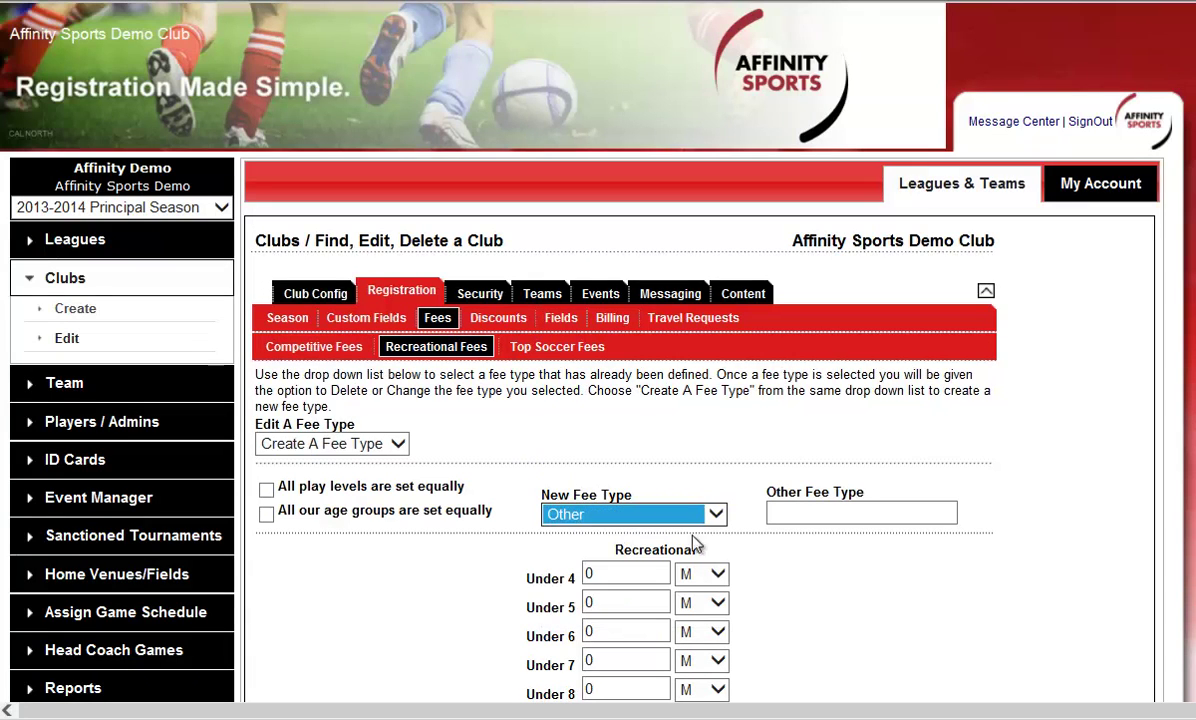
{"action": "left_click", "coordinate": [809, 512]}
{"action": "scroll", "coordinate": [998, 592], "scroll_direction": "down", "scroll_amount": 1}
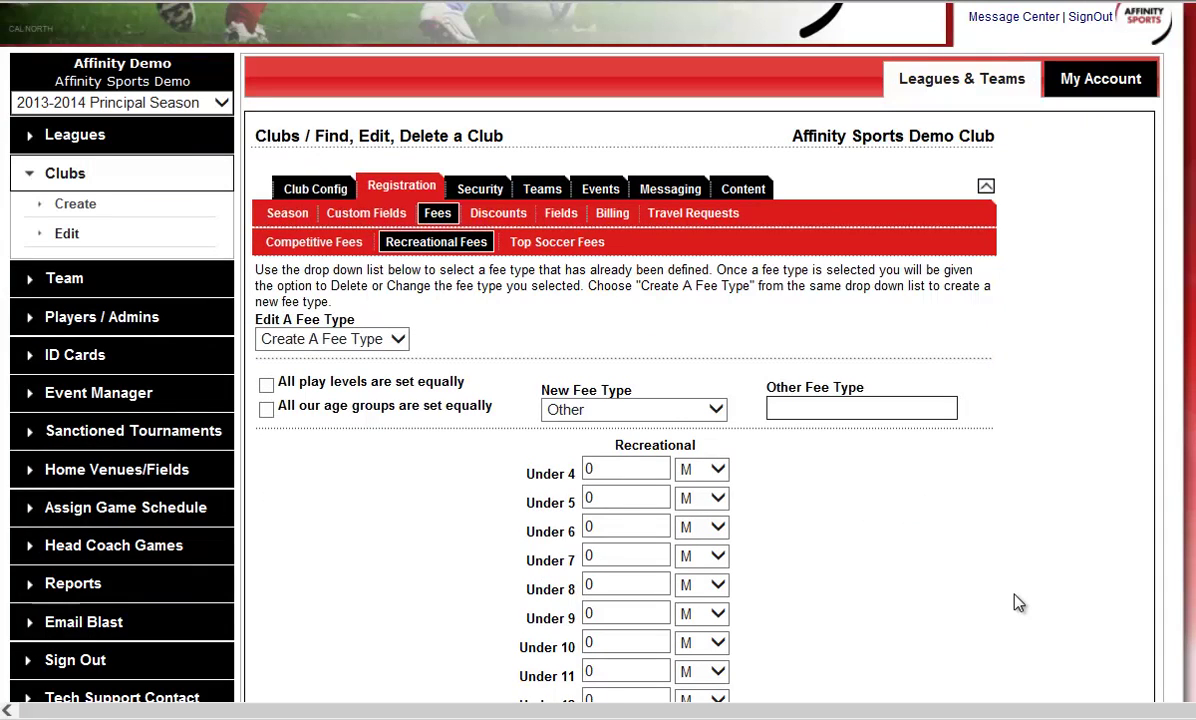
{"action": "type", "text": "Vol Fee"}
- Give all age groups a 5 fee, optional and unselected by default, and create it
{"action": "left_click", "coordinate": [266, 409]}
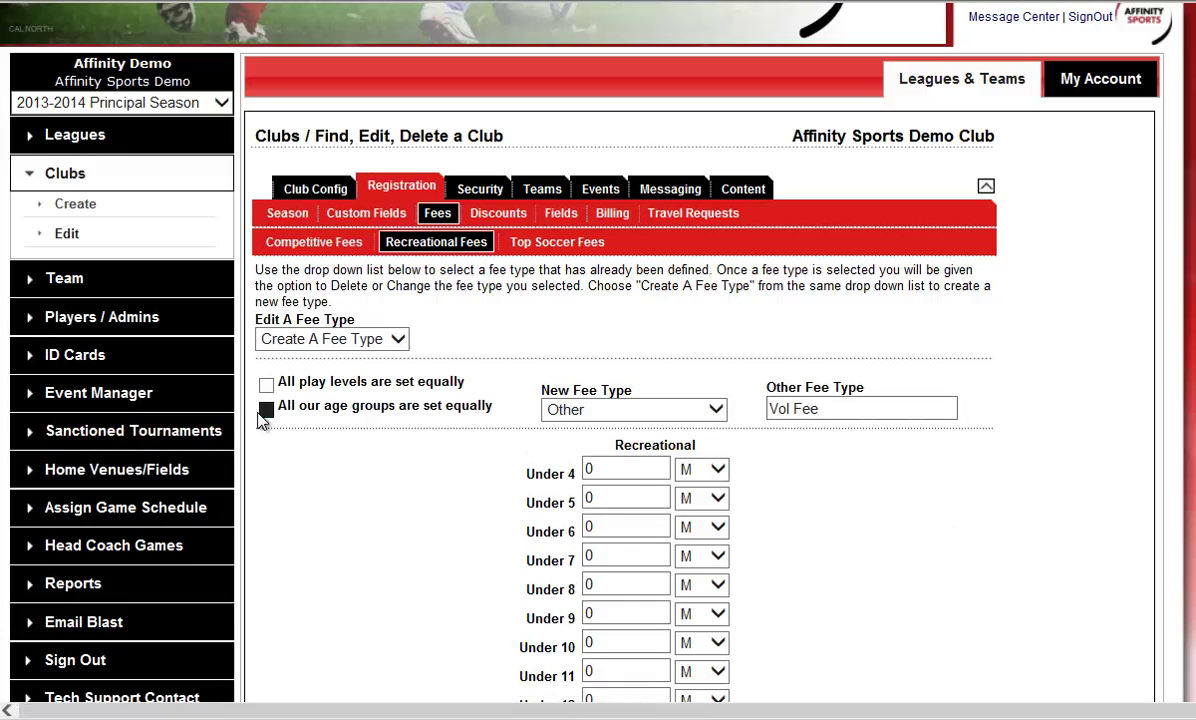
{"action": "left_click", "coordinate": [627, 472]}
{"action": "type", "text": "5"}
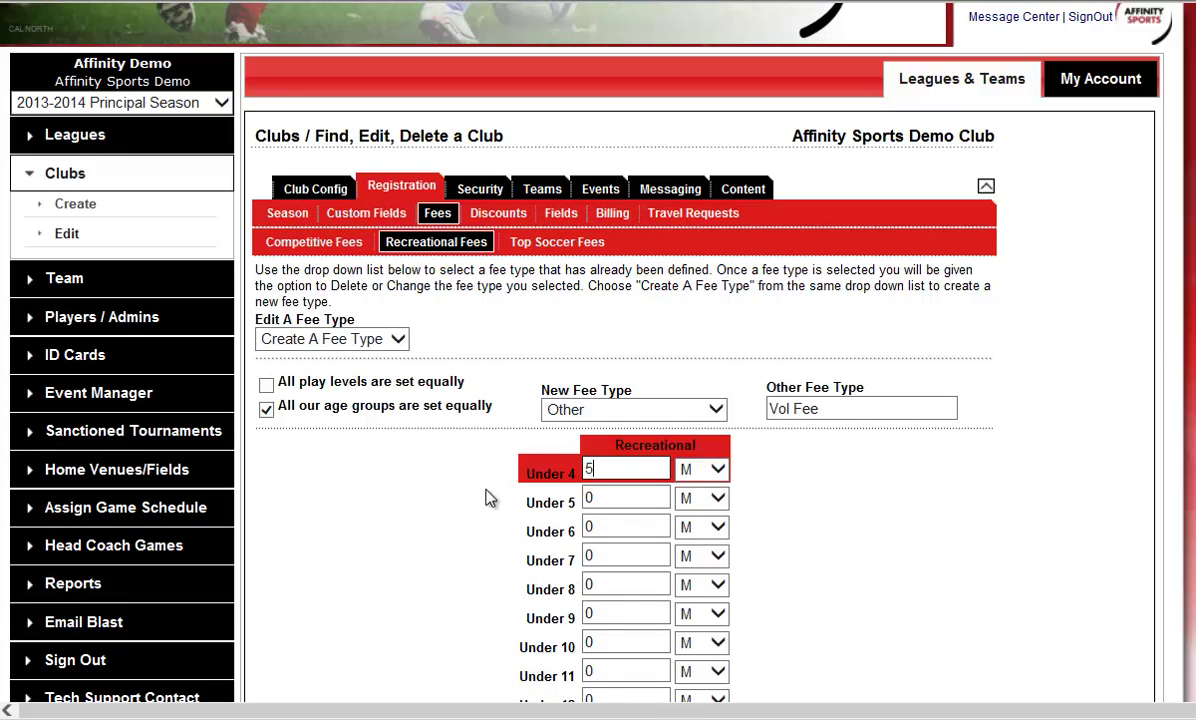
{"action": "left_click", "coordinate": [706, 485]}
{"action": "left_click", "coordinate": [715, 507]}
{"action": "scroll", "coordinate": [940, 588], "scroll_direction": "down", "scroll_amount": 1}
{"action": "scroll", "coordinate": [940, 588], "scroll_direction": "down", "scroll_amount": 4}
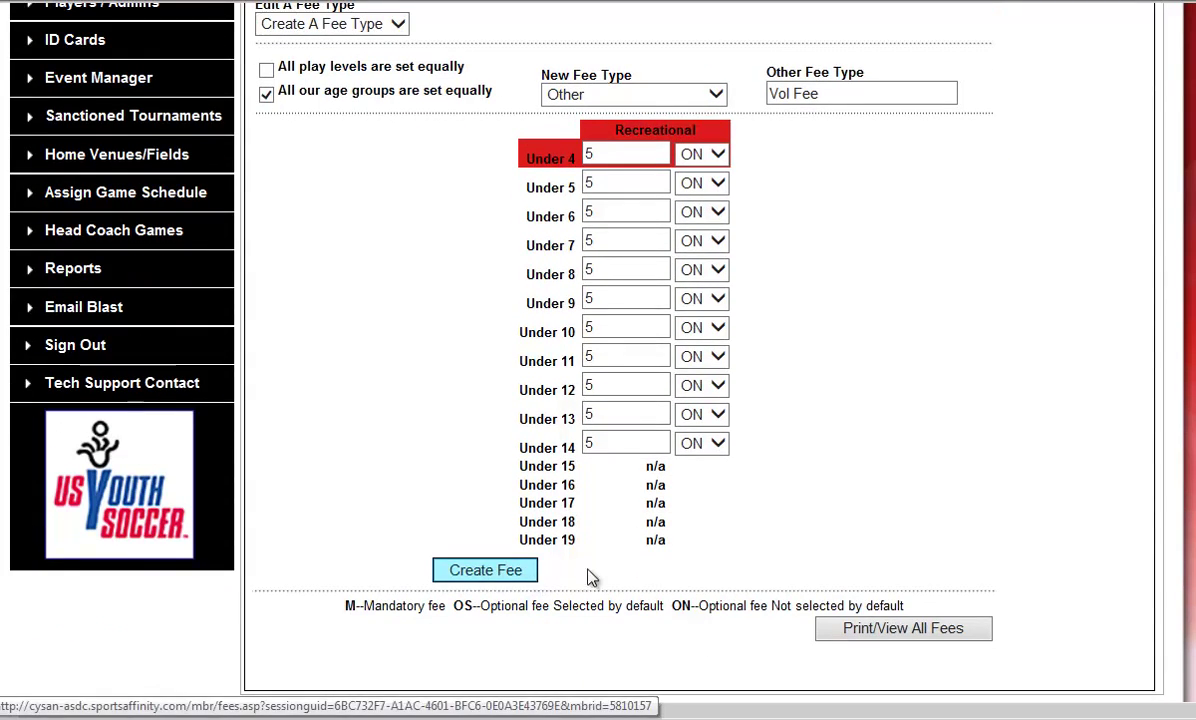
{"action": "left_click", "coordinate": [545, 571]}
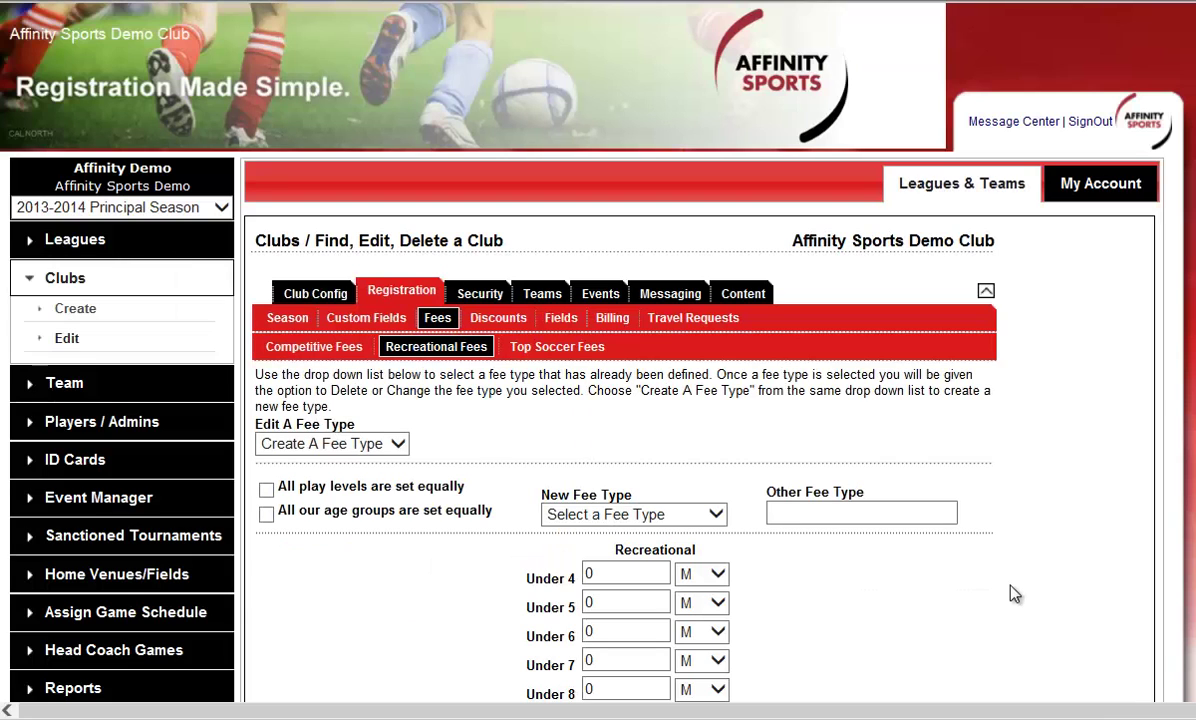
- Load the Competitive Registration Fee's payment plan and edit the Under 10 plan
{"action": "left_click", "coordinate": [320, 348]}
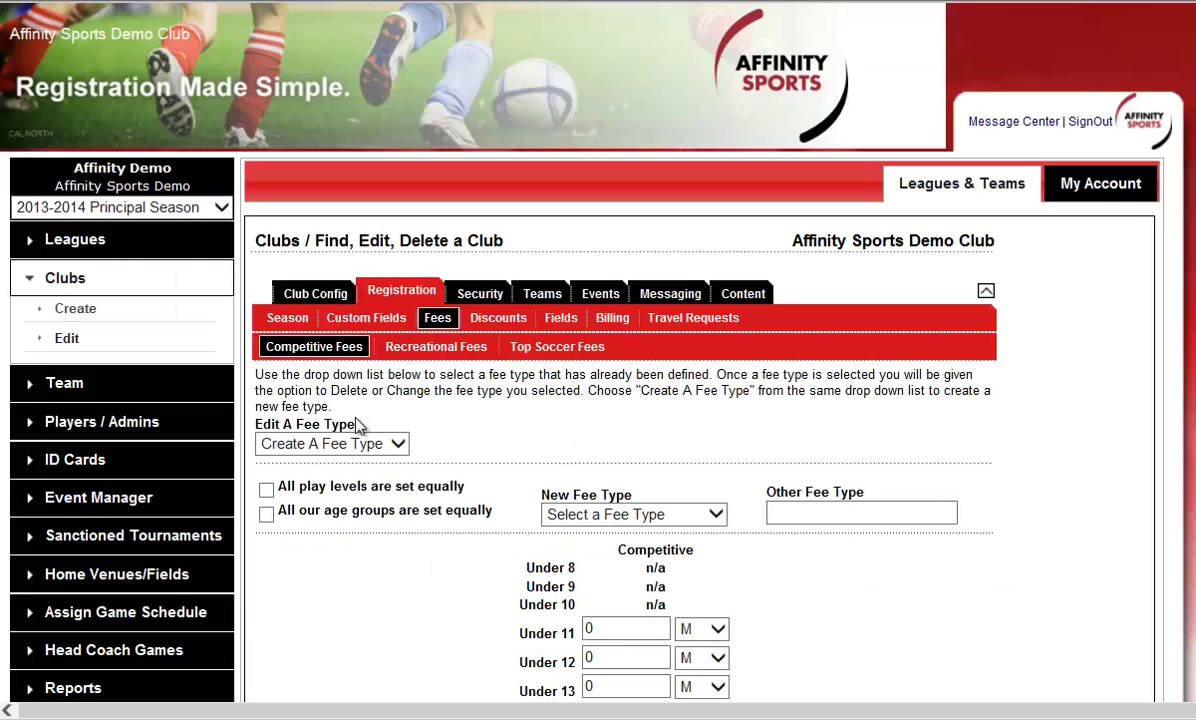
{"action": "left_click", "coordinate": [393, 444]}
{"action": "left_click", "coordinate": [385, 463]}
{"action": "scroll", "coordinate": [890, 630], "scroll_direction": "down", "scroll_amount": 2}
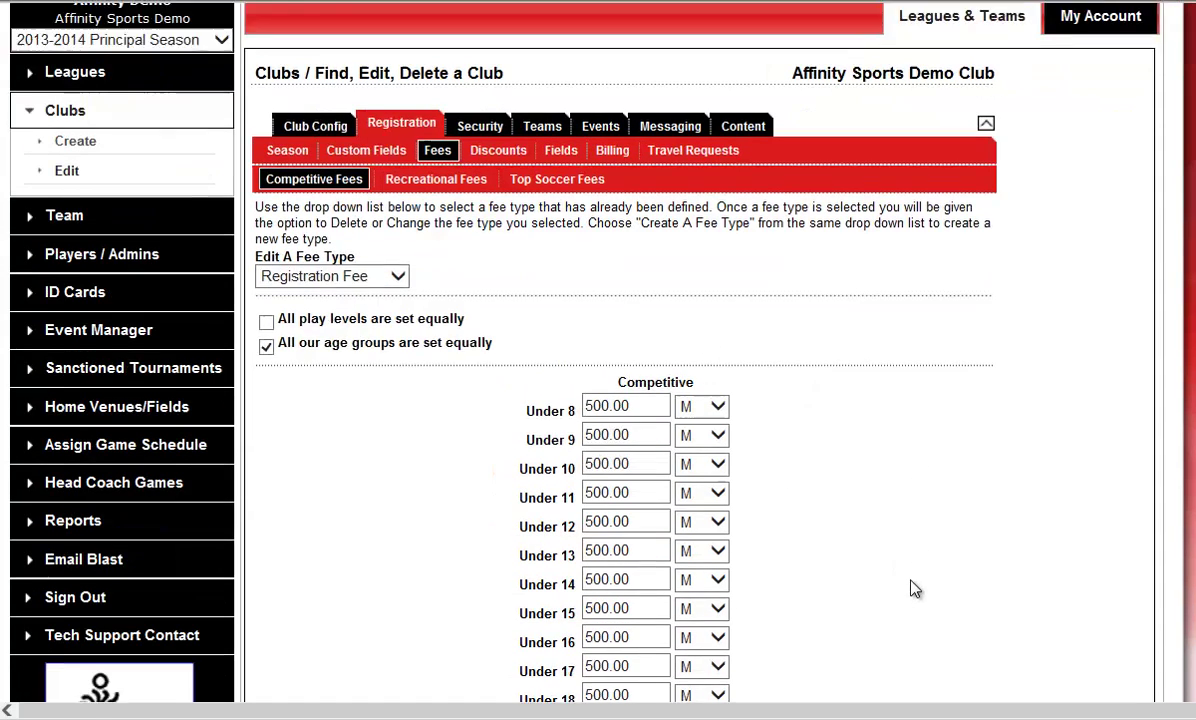
{"action": "scroll", "coordinate": [892, 622], "scroll_direction": "down", "scroll_amount": 1}
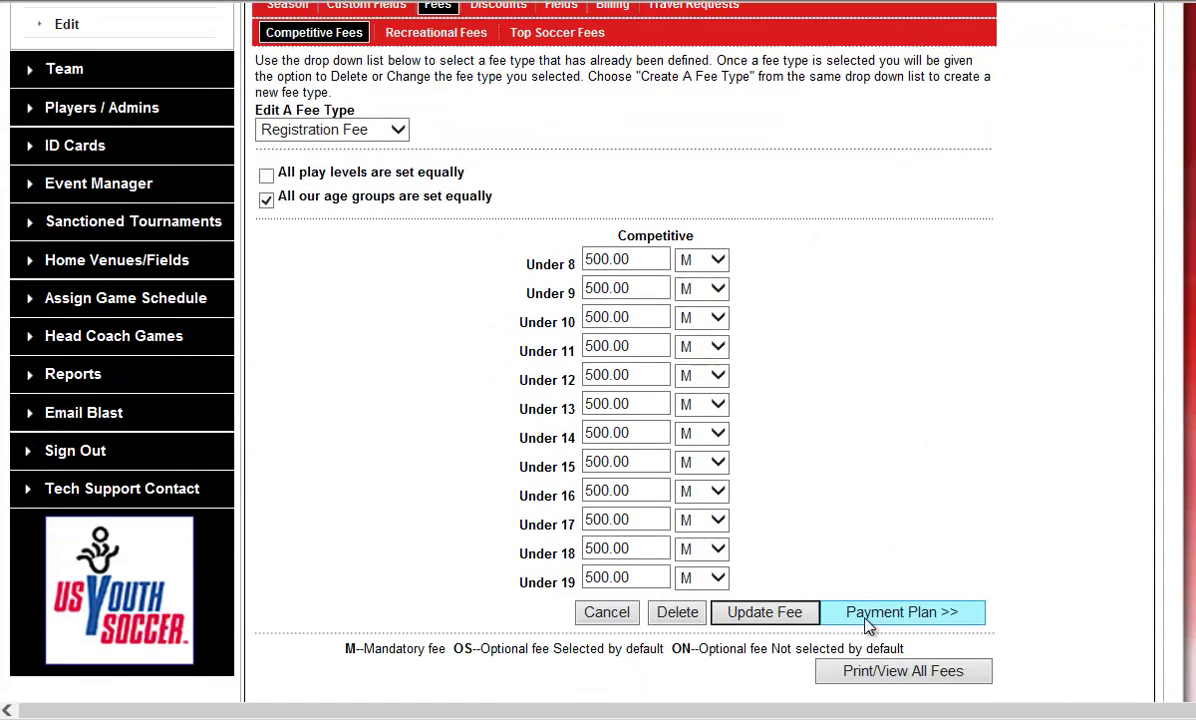
{"action": "left_click", "coordinate": [941, 621]}
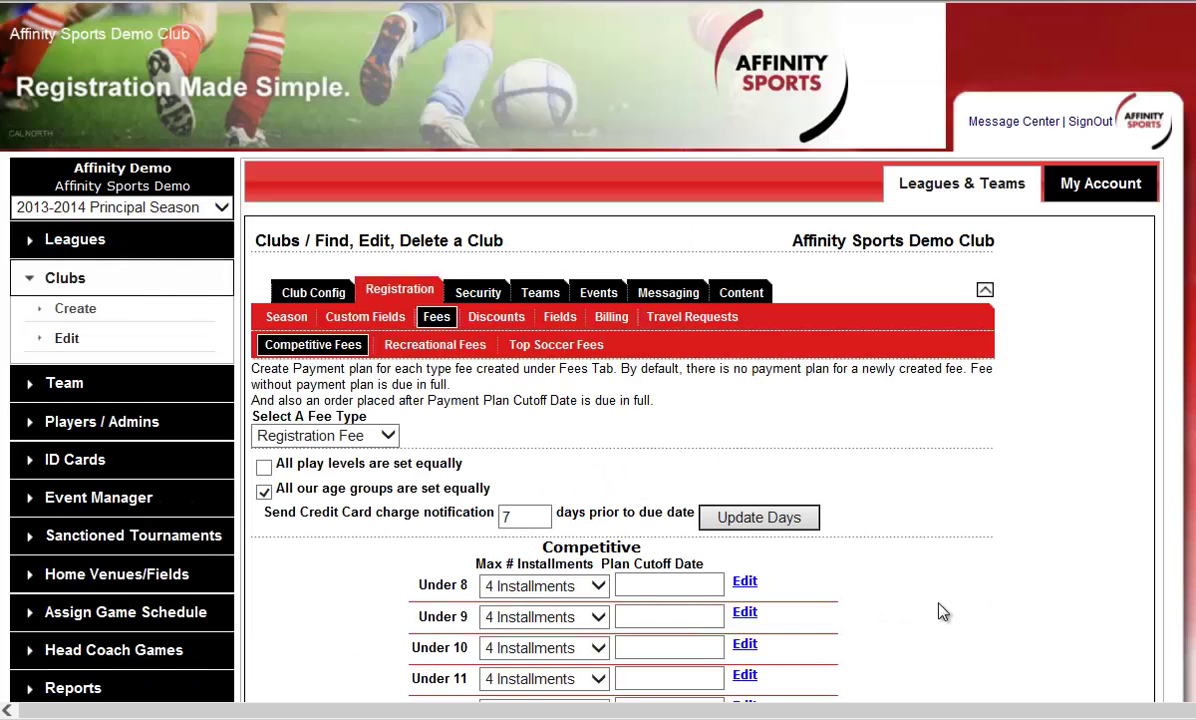
{"action": "scroll", "coordinate": [940, 611], "scroll_direction": "down", "scroll_amount": 3}
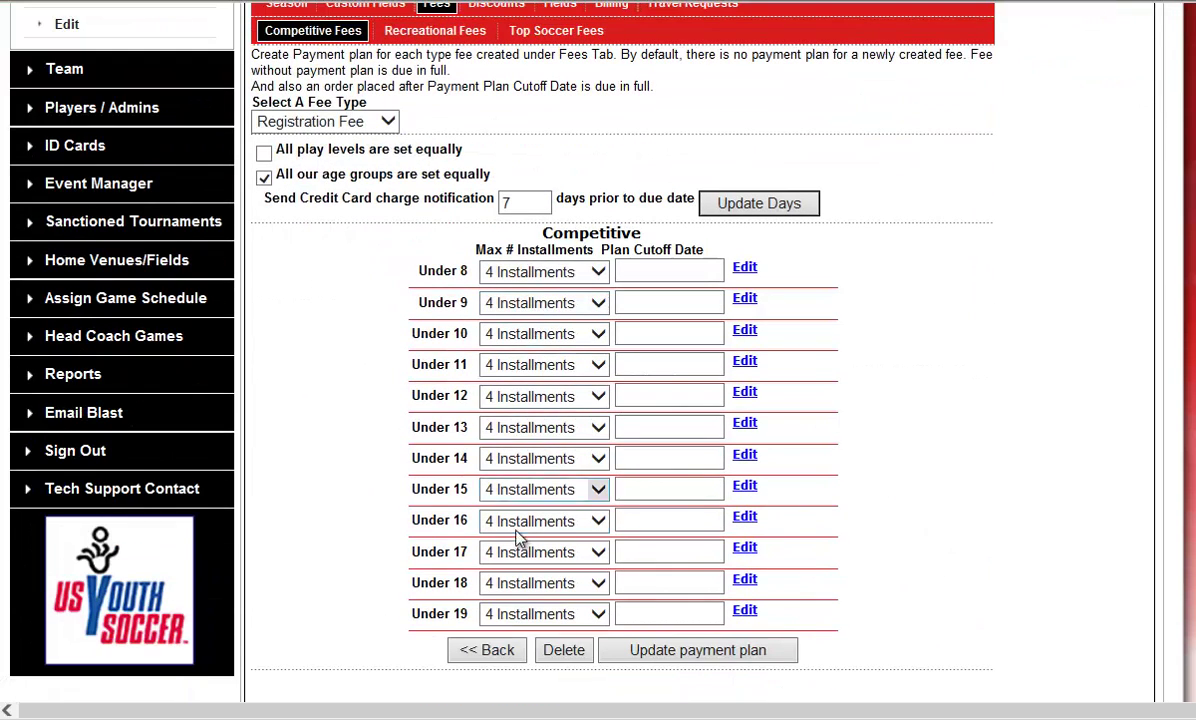
{"action": "left_click", "coordinate": [740, 334]}
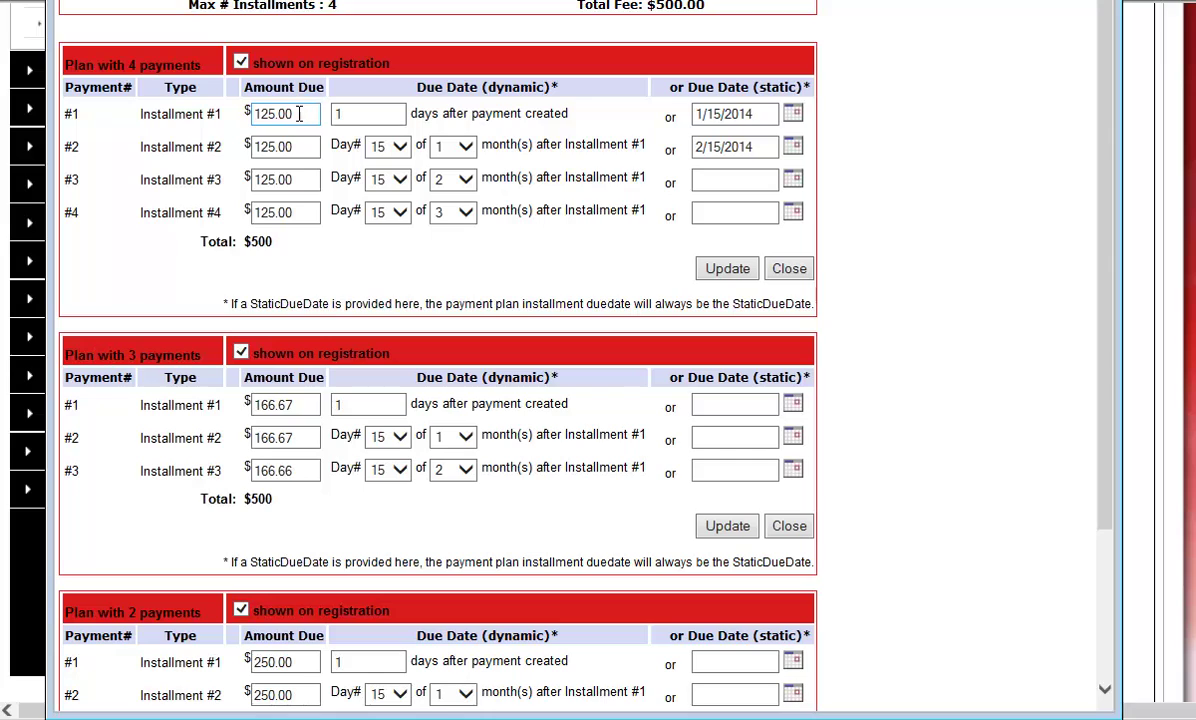
- Give installment #3 a static due date of 3/15/2014 and #4 of 5/15/2014
{"action": "left_click_drag", "start_coordinate": [301, 116], "coordinate": [246, 116]}
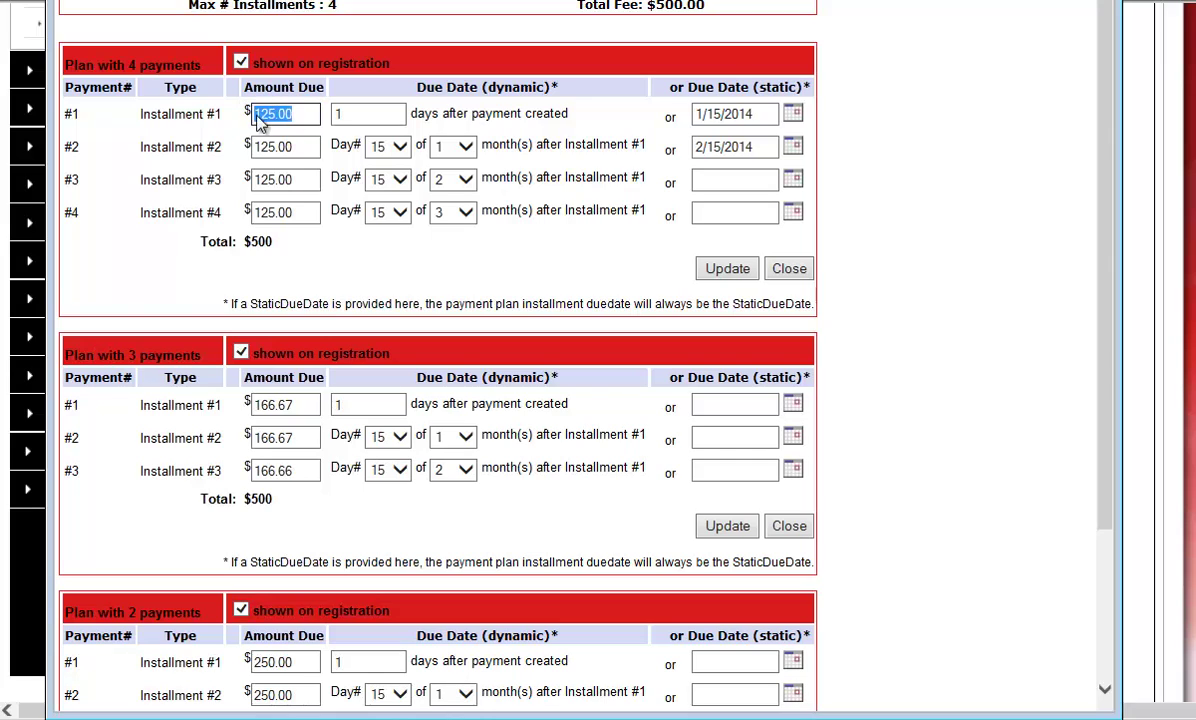
{"action": "left_click", "coordinate": [270, 211]}
{"action": "left_click", "coordinate": [792, 179]}
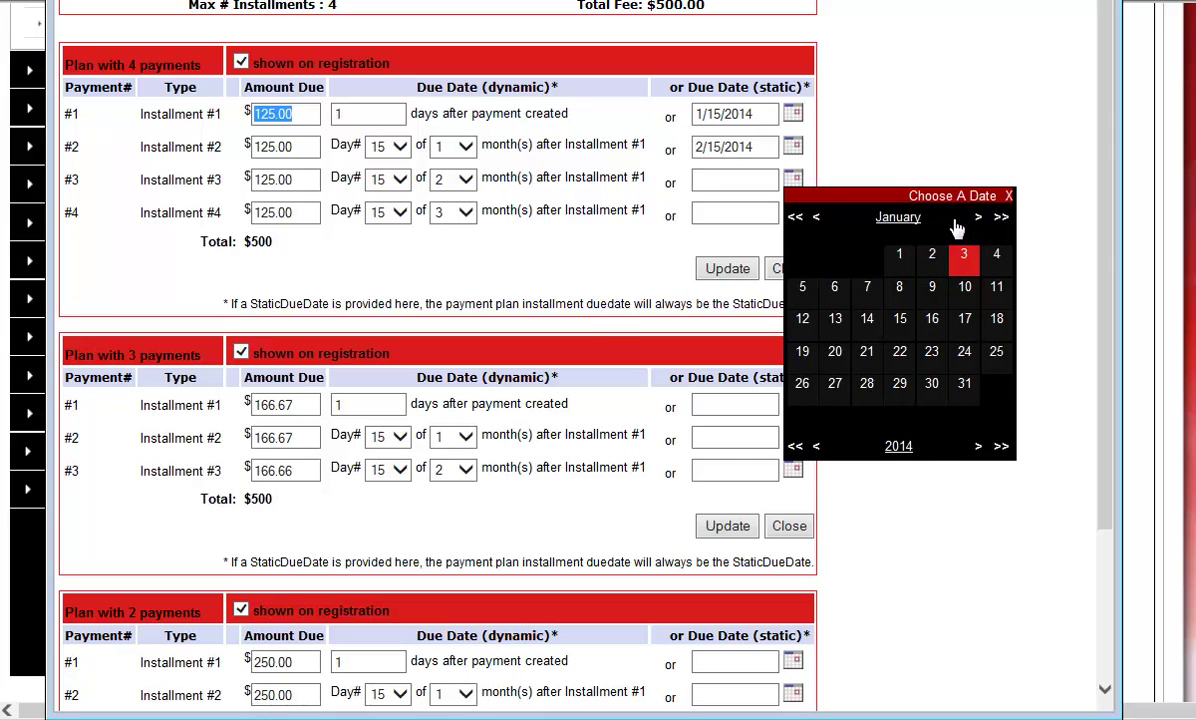
{"action": "left_click", "coordinate": [898, 217]}
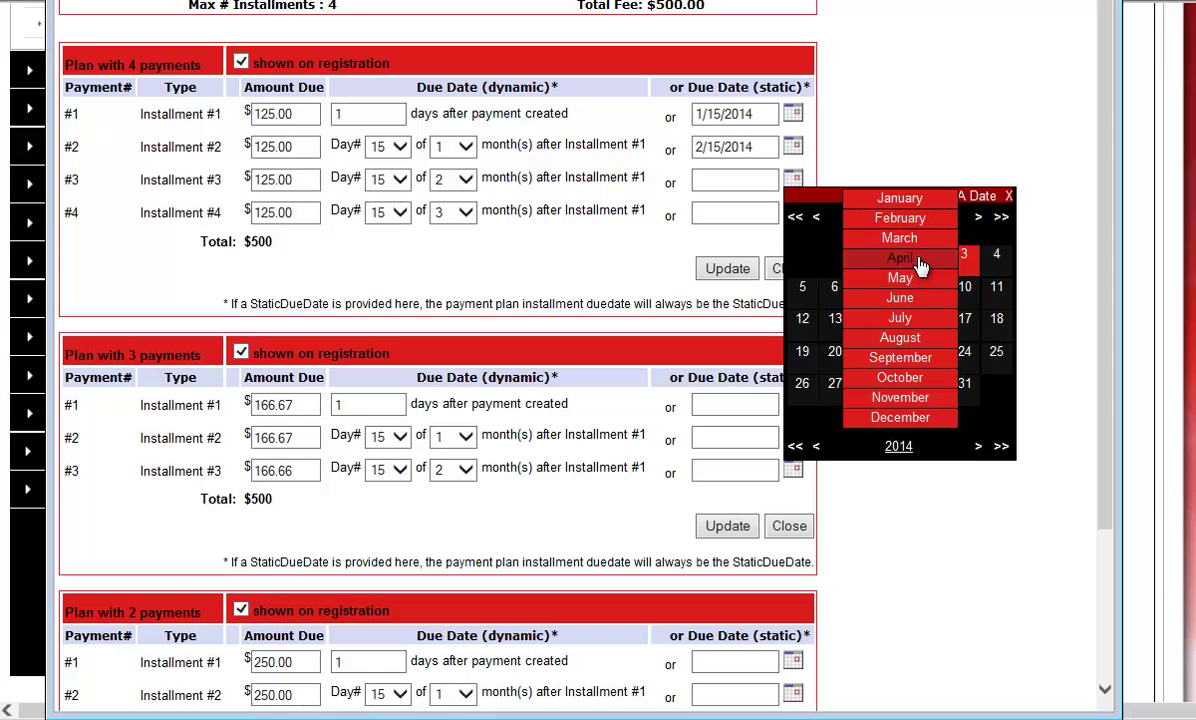
{"action": "left_click", "coordinate": [899, 238]}
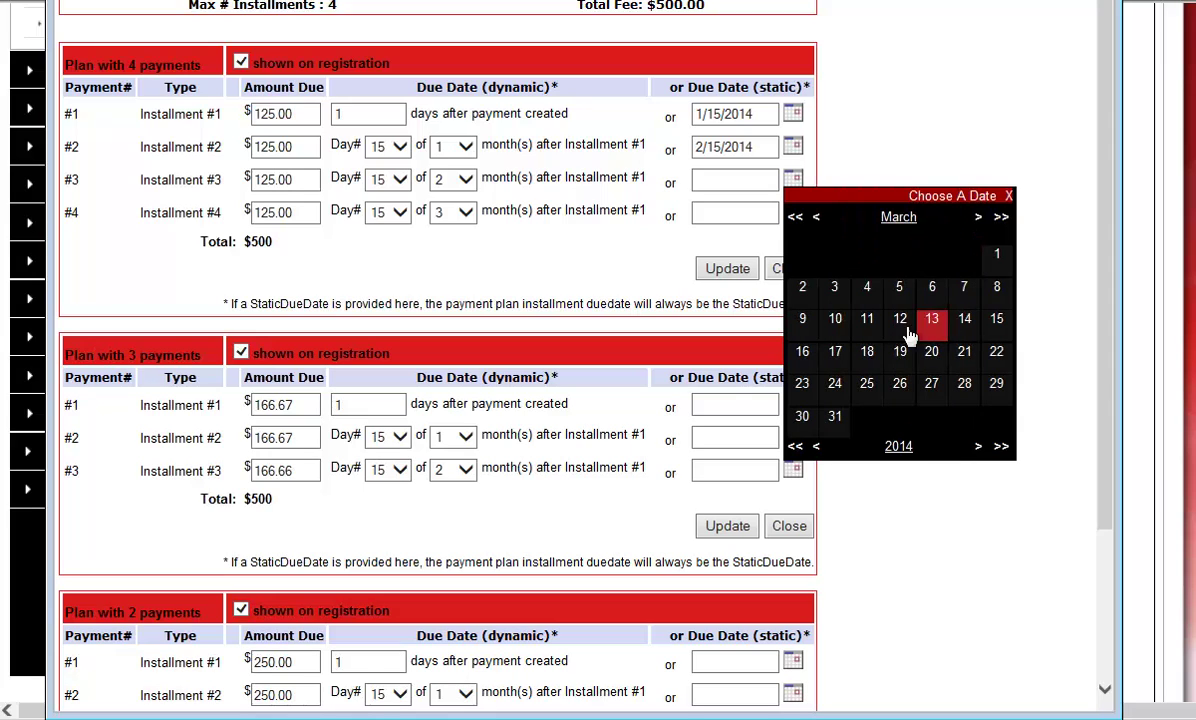
{"action": "left_click", "coordinate": [995, 322]}
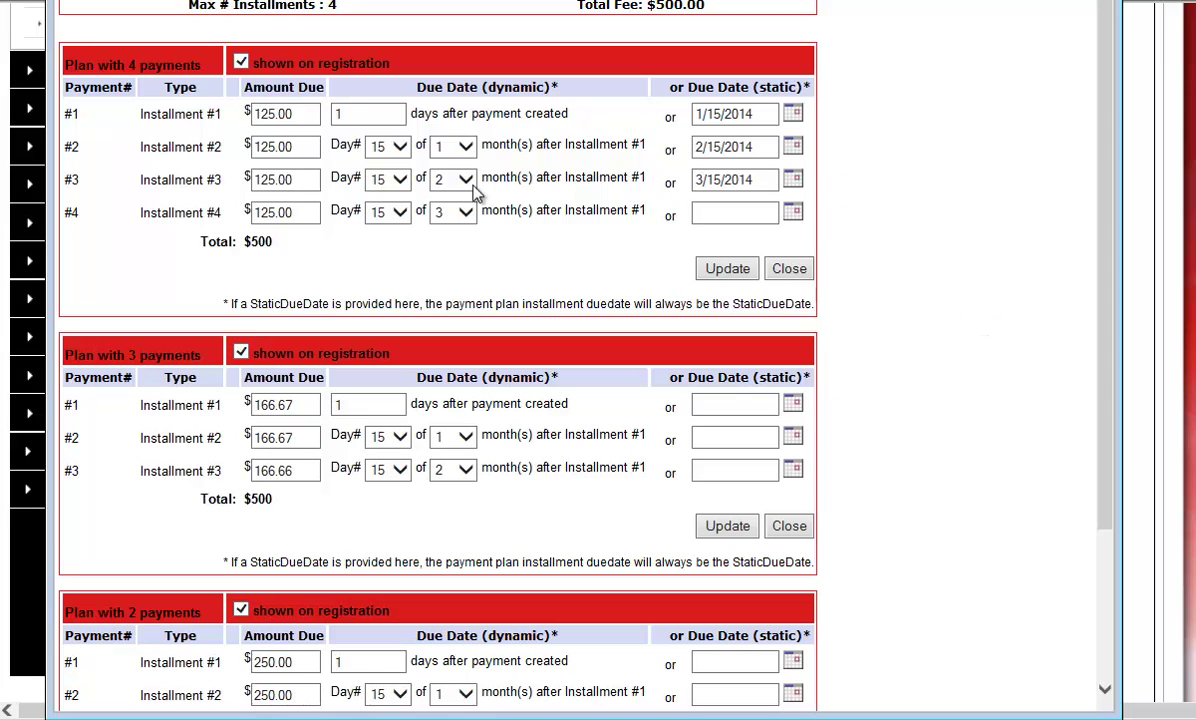
{"action": "left_click", "coordinate": [793, 213]}
{"action": "left_click", "coordinate": [900, 250]}
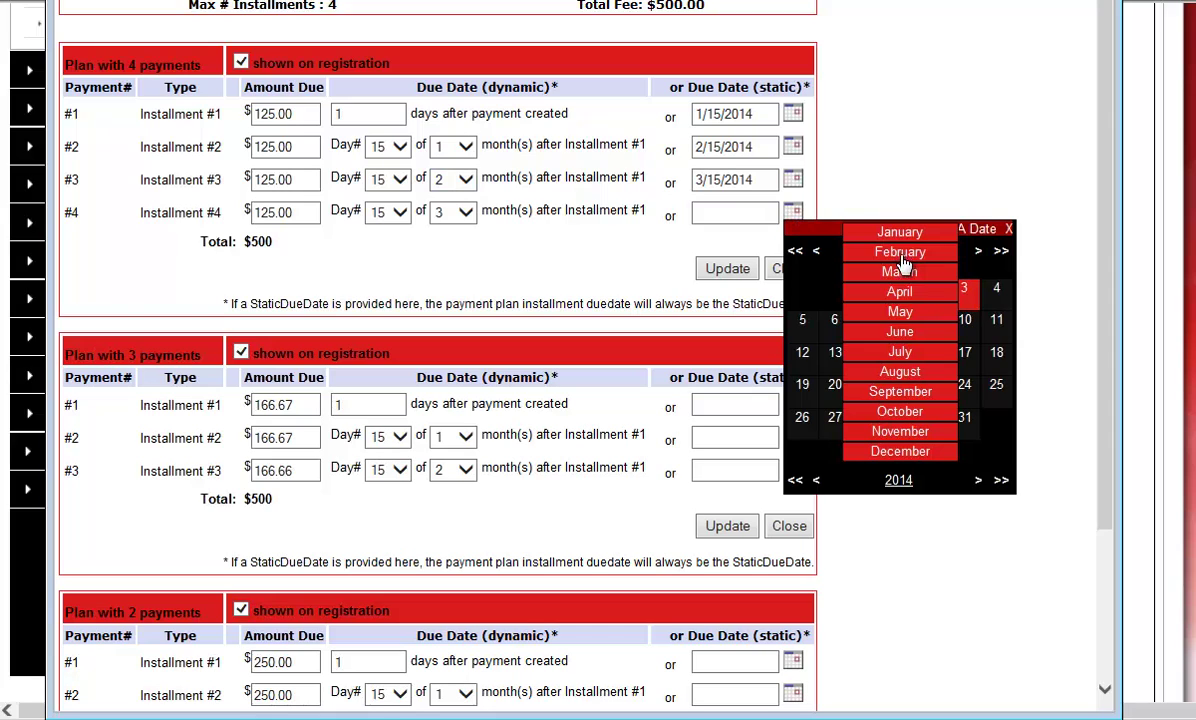
{"action": "left_click", "coordinate": [903, 313]}
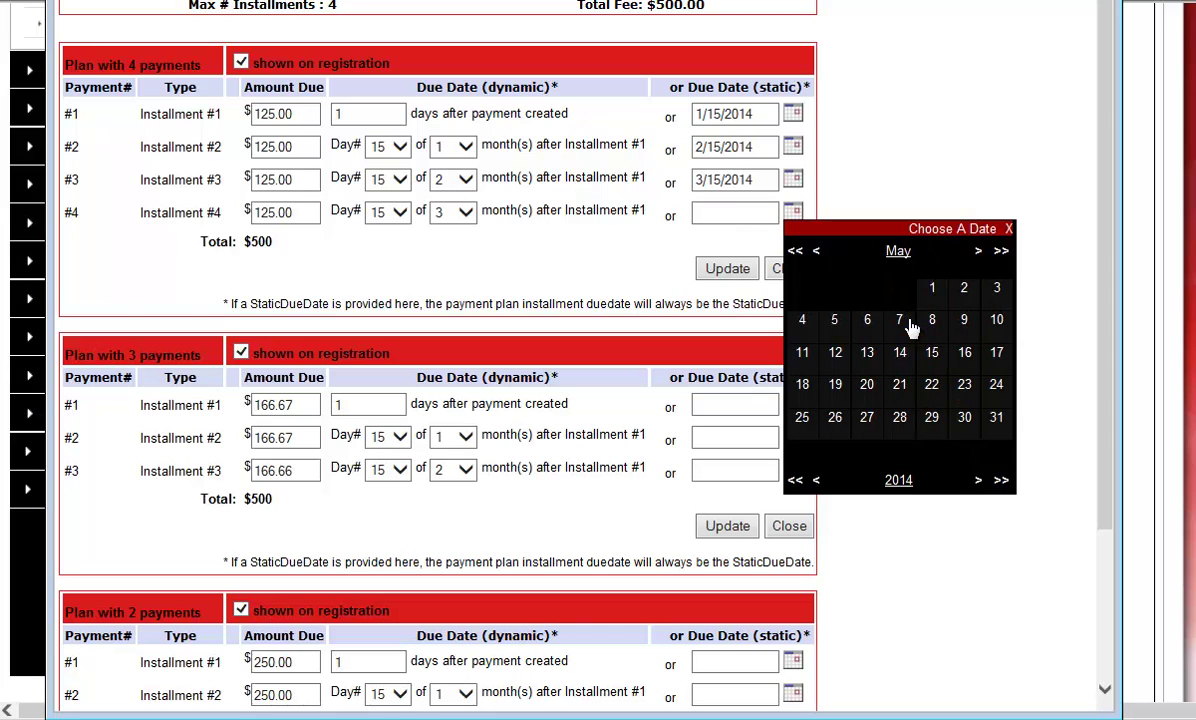
{"action": "left_click", "coordinate": [929, 360]}
- Save the four-payment plan and apply it to other ages with the same price
{"action": "left_click", "coordinate": [733, 272]}
{"action": "scroll", "coordinate": [920, 410], "scroll_direction": "down", "scroll_amount": 3}
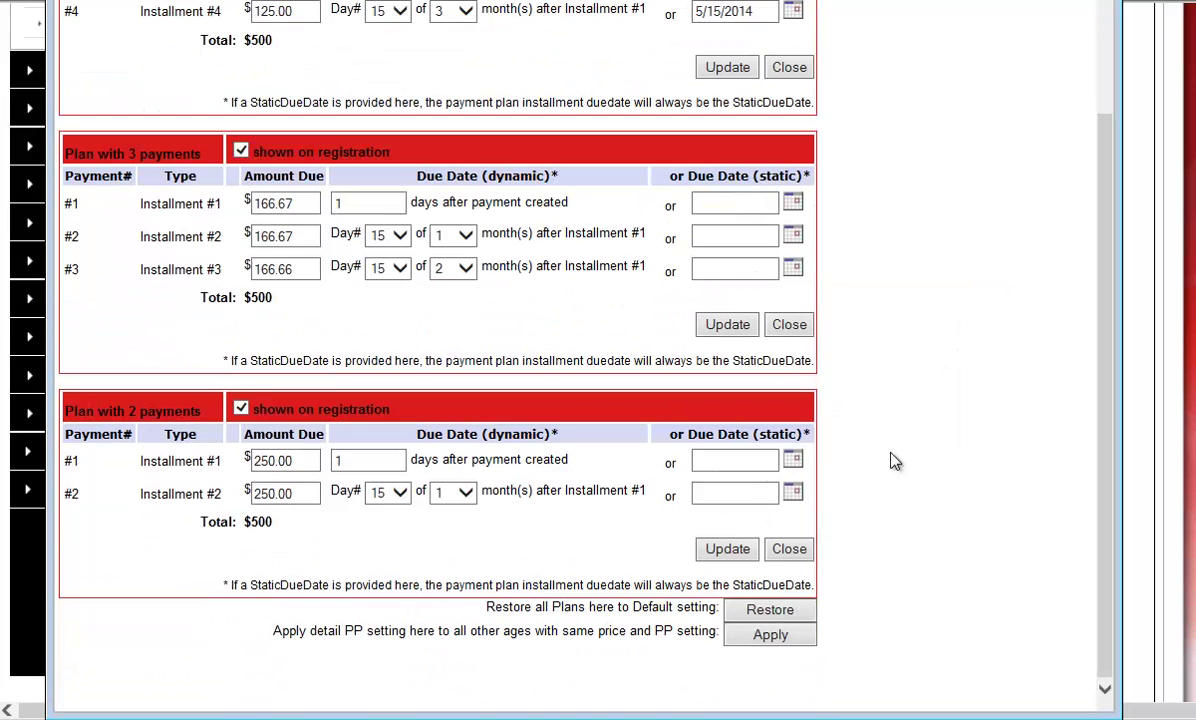
{"action": "left_click", "coordinate": [793, 641]}
{"action": "scroll", "coordinate": [1000, 638], "scroll_direction": "up", "scroll_amount": 3}
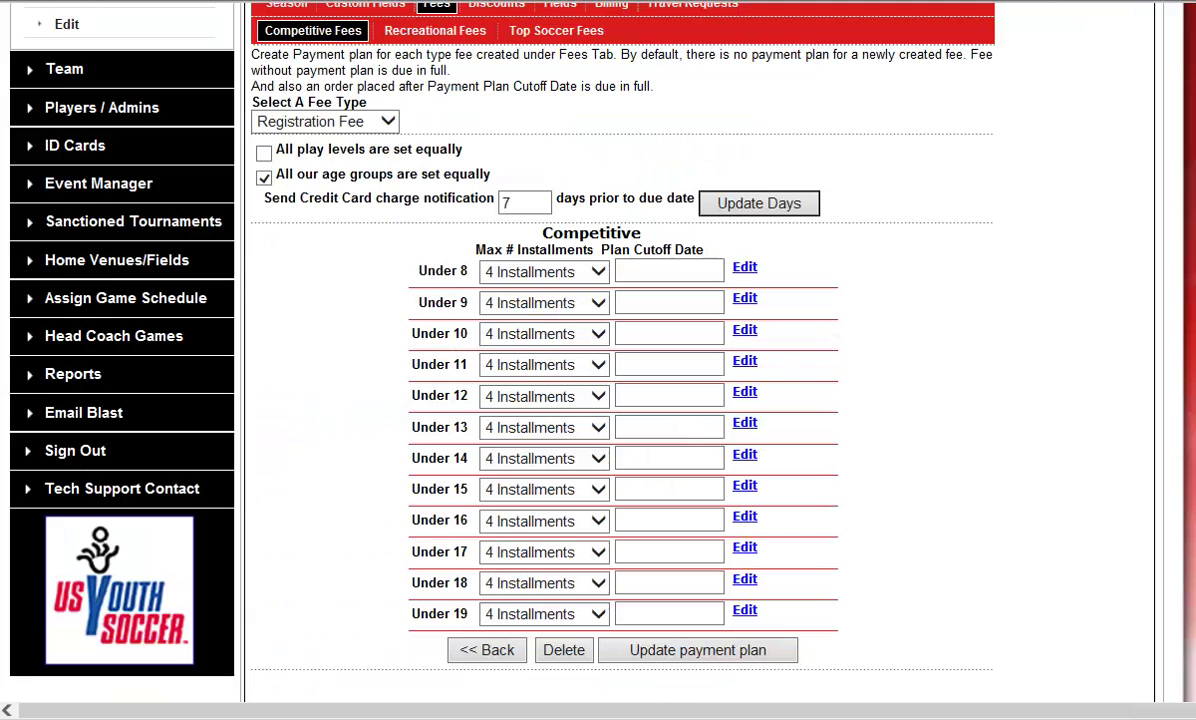
- Start a new Recreational 2nd Sibling Discount in the discount settings
{"action": "scroll", "coordinate": [953, 259], "scroll_direction": "up", "scroll_amount": 3}
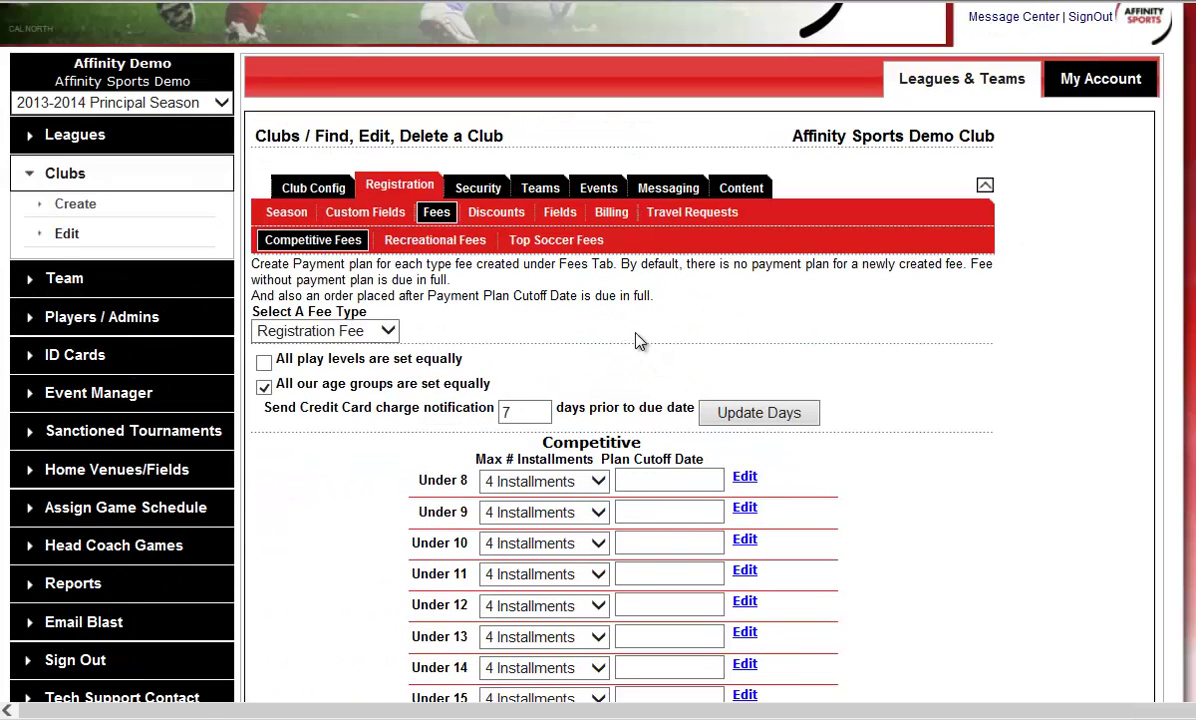
{"action": "left_click", "coordinate": [483, 214]}
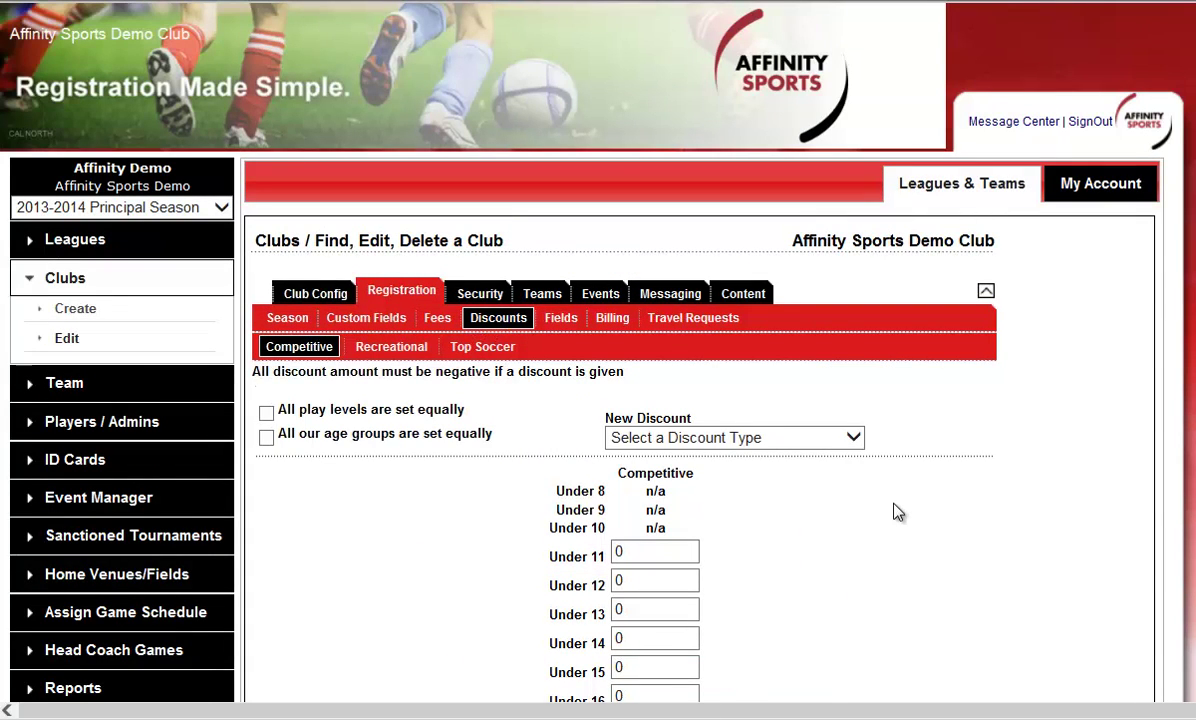
{"action": "left_click", "coordinate": [393, 348]}
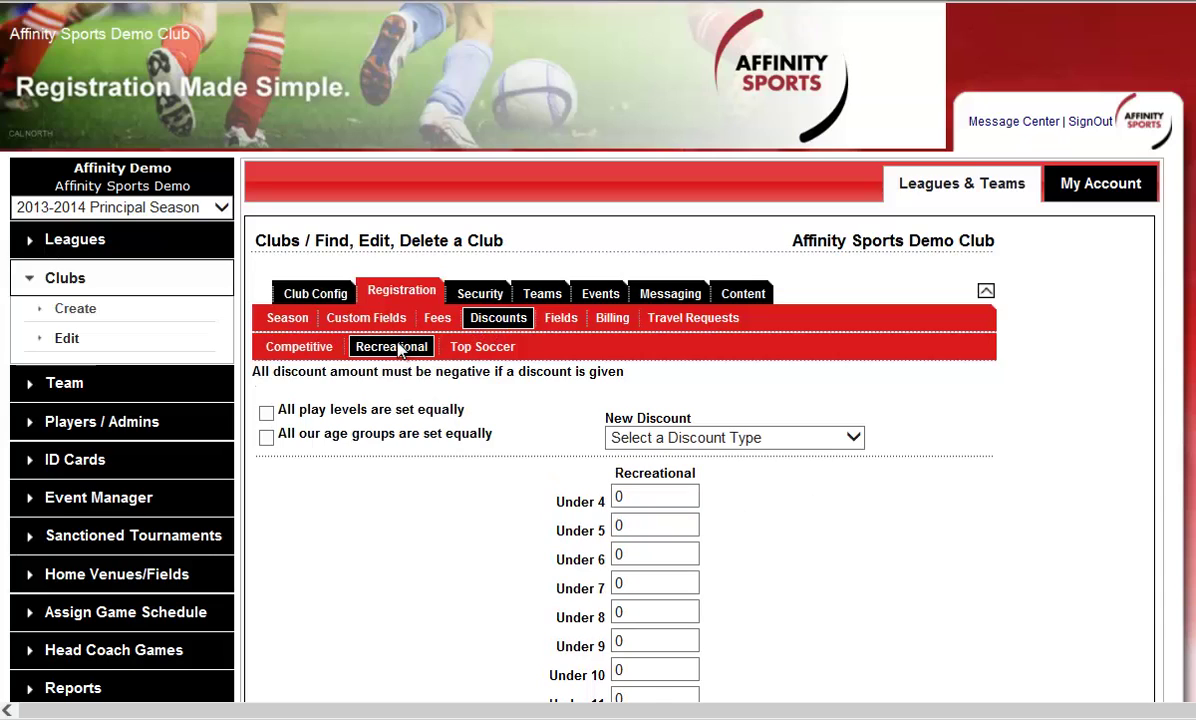
{"action": "left_click", "coordinate": [798, 440]}
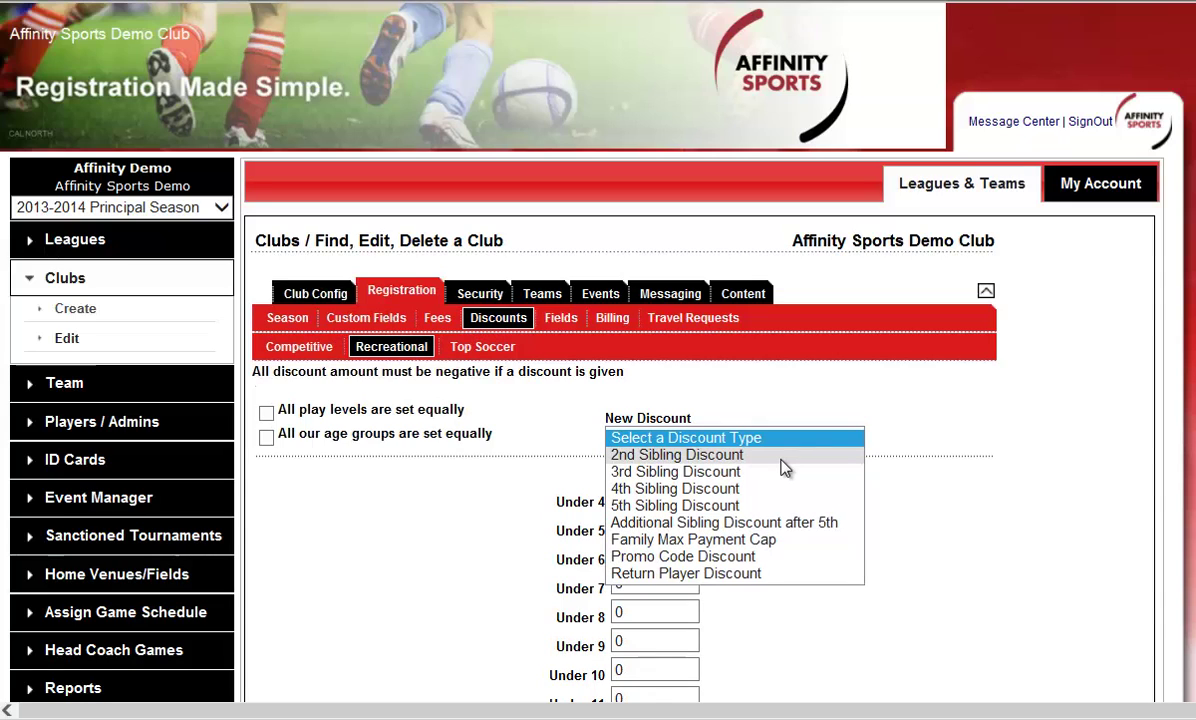
{"action": "left_click", "coordinate": [783, 456]}
- Apply -5 equally to all age groups and create the discount
{"action": "left_click", "coordinate": [266, 437]}
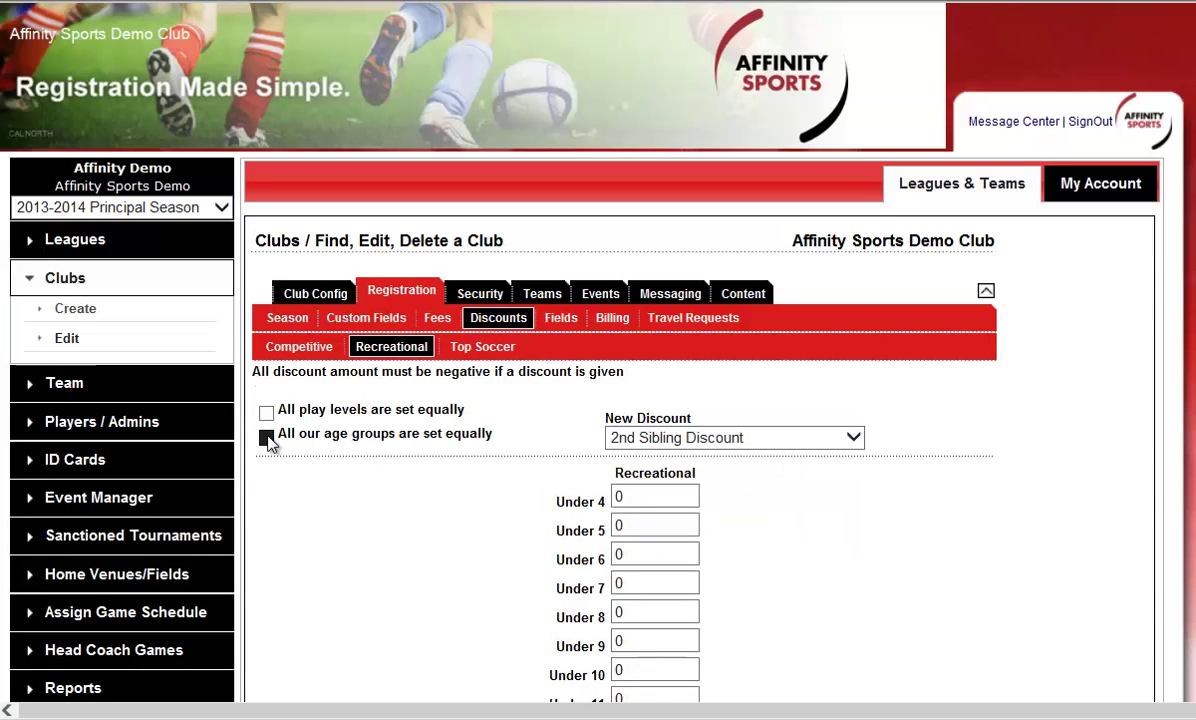
{"action": "left_click", "coordinate": [650, 497]}
{"action": "type", "text": "-5"}
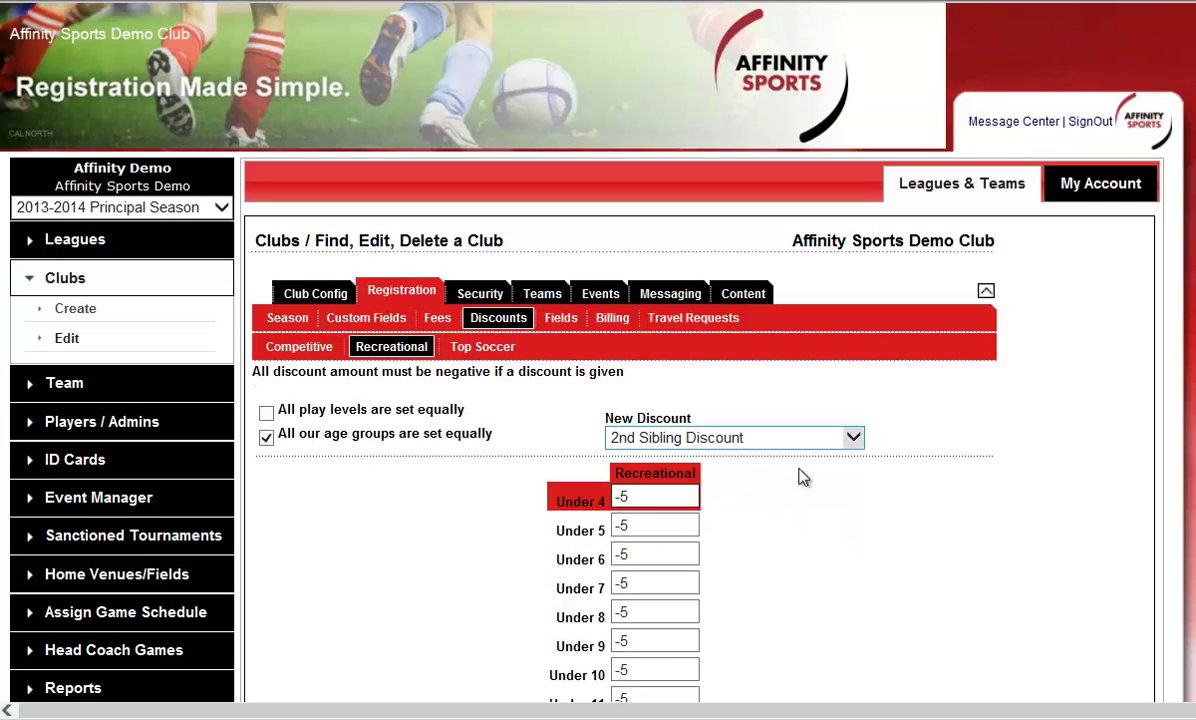
{"action": "scroll", "coordinate": [930, 500], "scroll_direction": "down", "scroll_amount": 1}
{"action": "scroll", "coordinate": [930, 500], "scroll_direction": "down", "scroll_amount": 1}
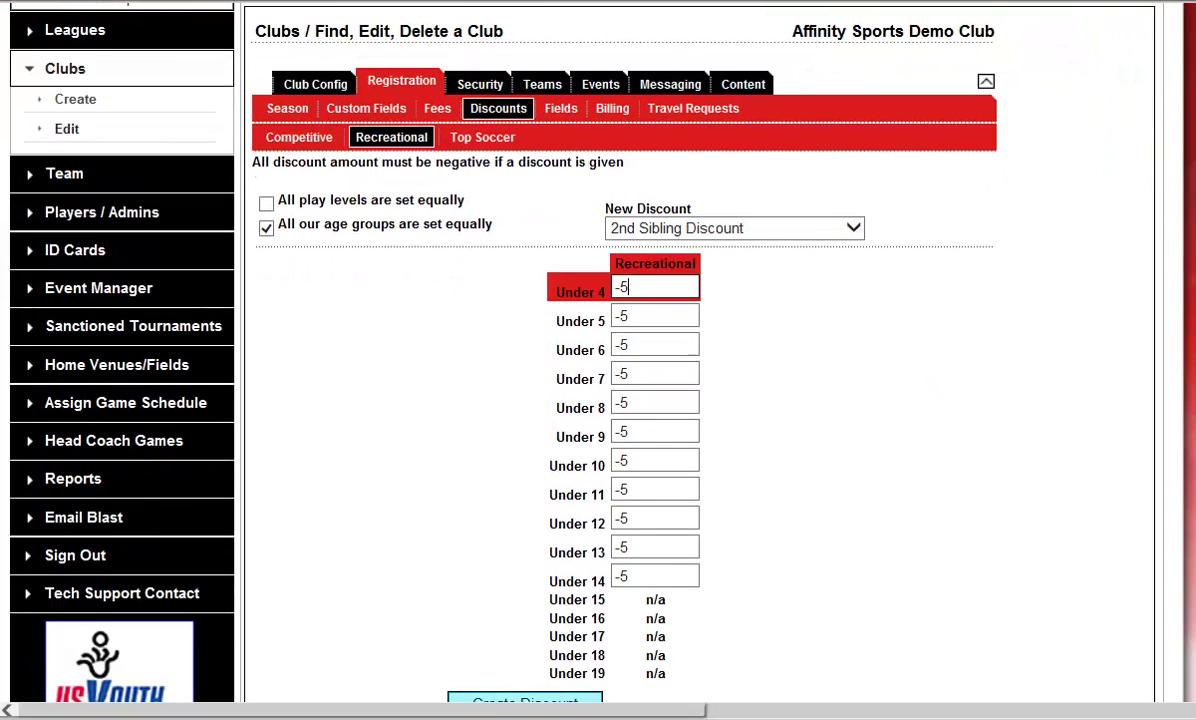
{"action": "scroll", "coordinate": [548, 697], "scroll_direction": "down", "scroll_amount": 1}
{"action": "left_click", "coordinate": [580, 608]}
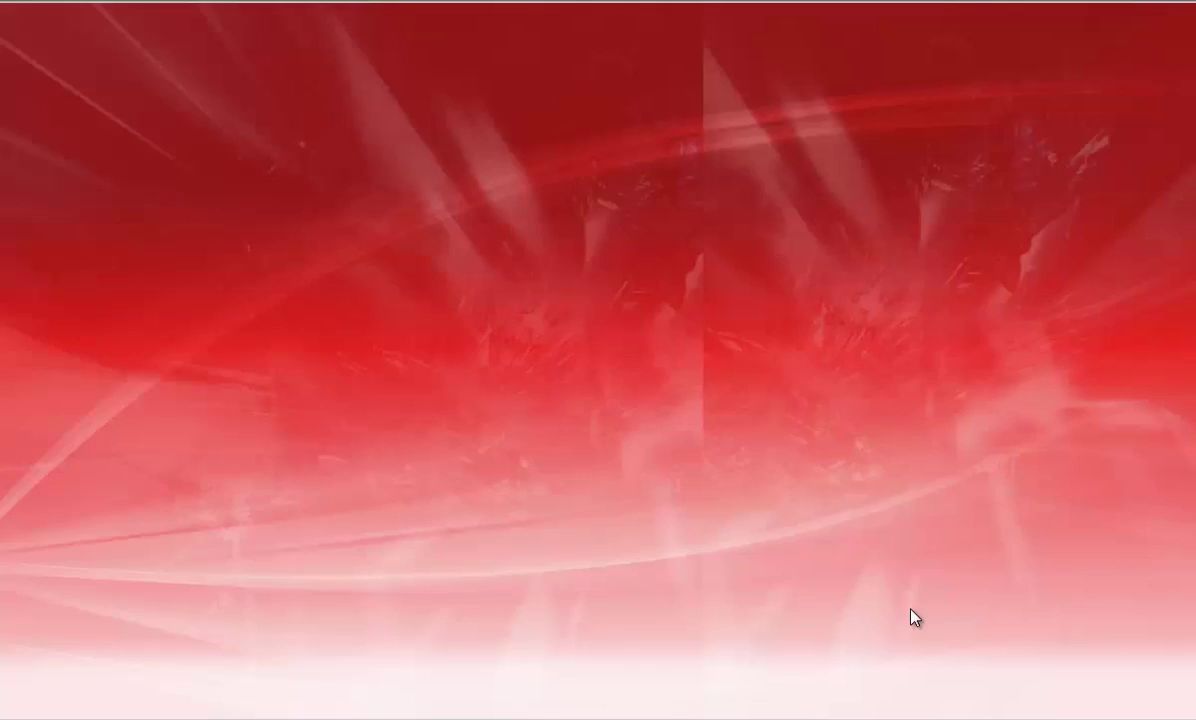
- Choose Promo Code Discount as the new discount and enter the code HCPROMO
{"action": "left_click", "coordinate": [851, 516]}
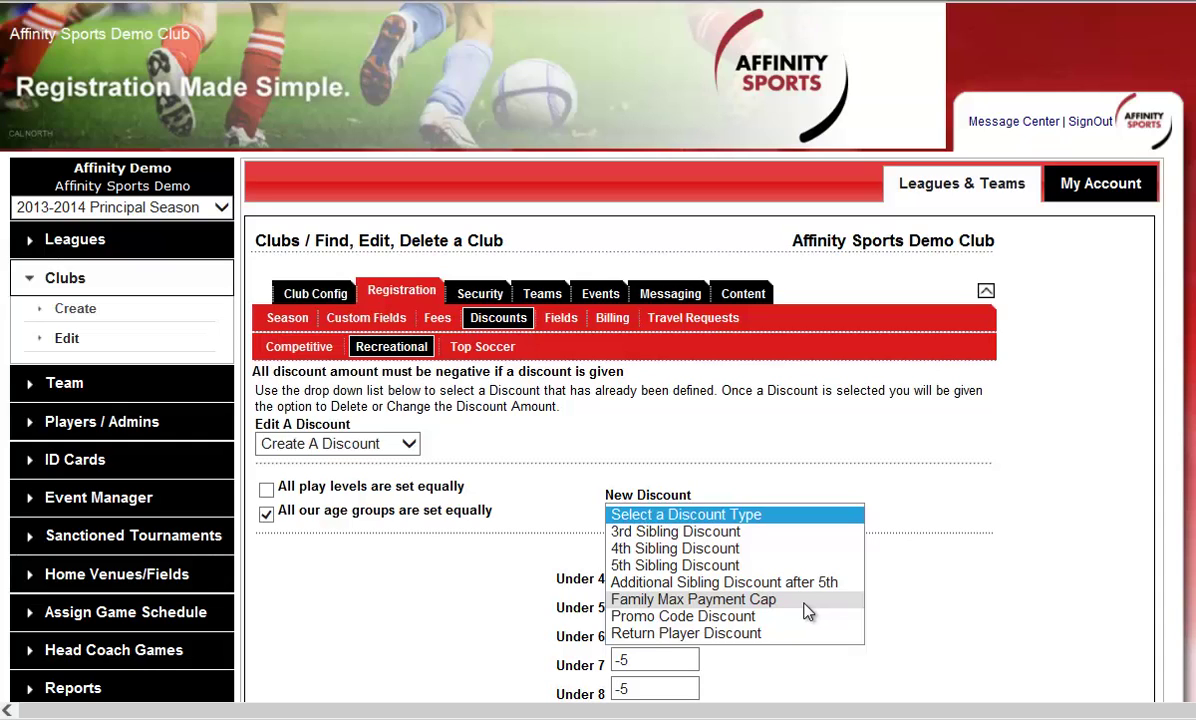
{"action": "left_click", "coordinate": [760, 616]}
{"action": "left_click", "coordinate": [808, 514]}
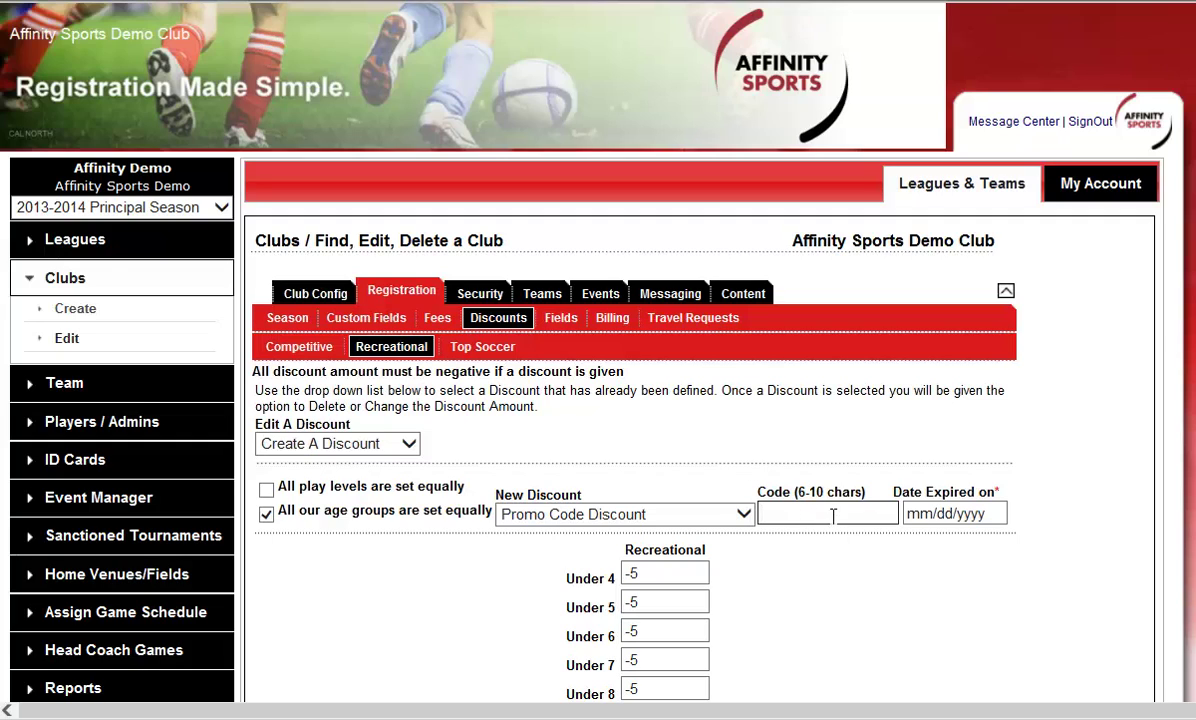
{"action": "type", "text": "HCPROMO"}
{"action": "scroll", "coordinate": [918, 562], "scroll_direction": "down", "scroll_amount": 2}
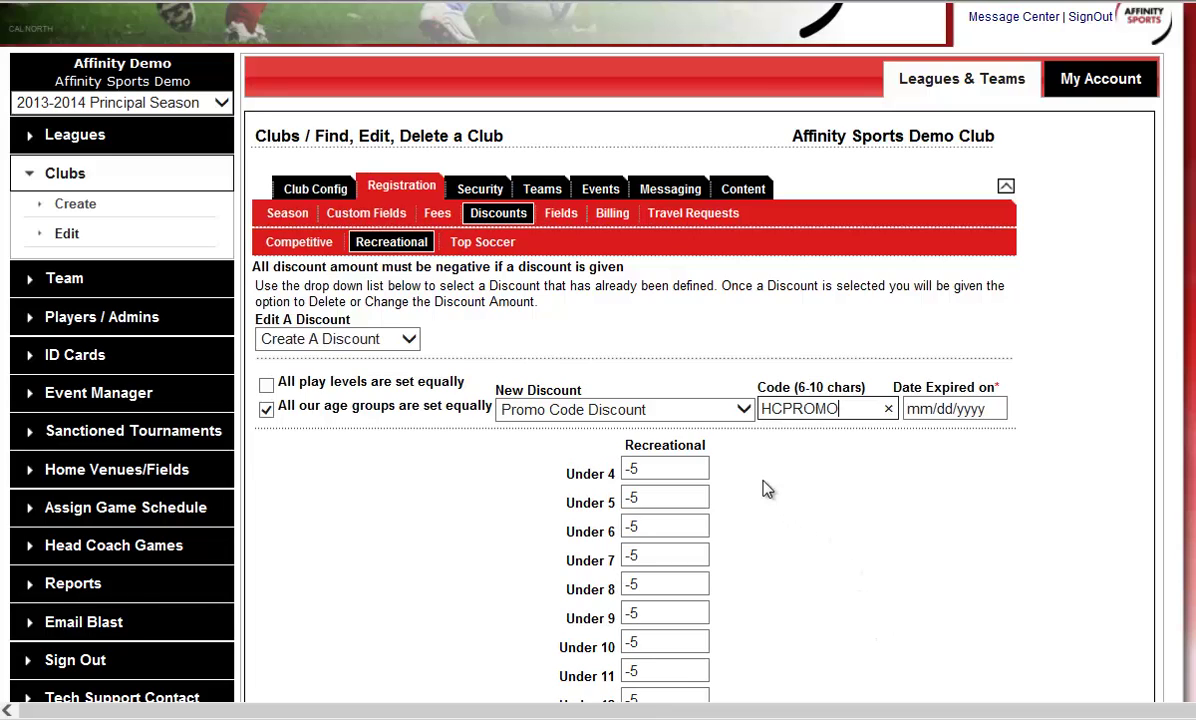
{"action": "left_click", "coordinate": [697, 418]}
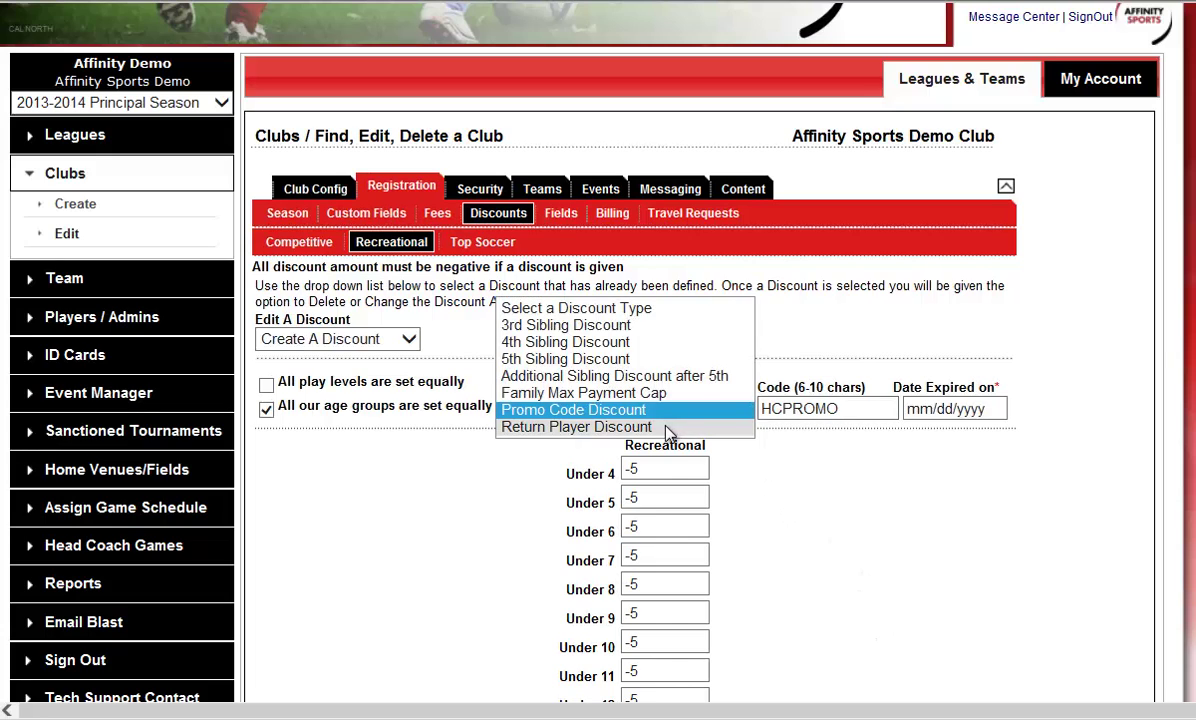
- Switch the discount to Return Player Discount and go to the club's Custom Fields list
{"action": "left_click", "coordinate": [675, 428]}
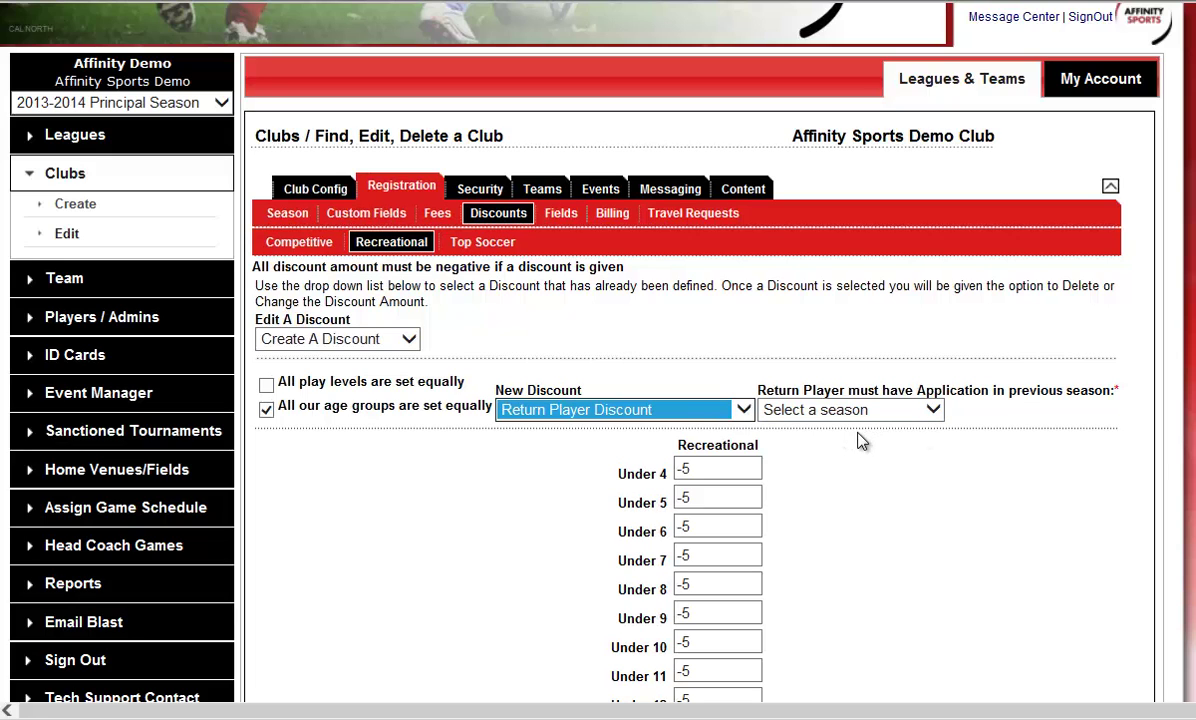
{"action": "left_click", "coordinate": [366, 215]}
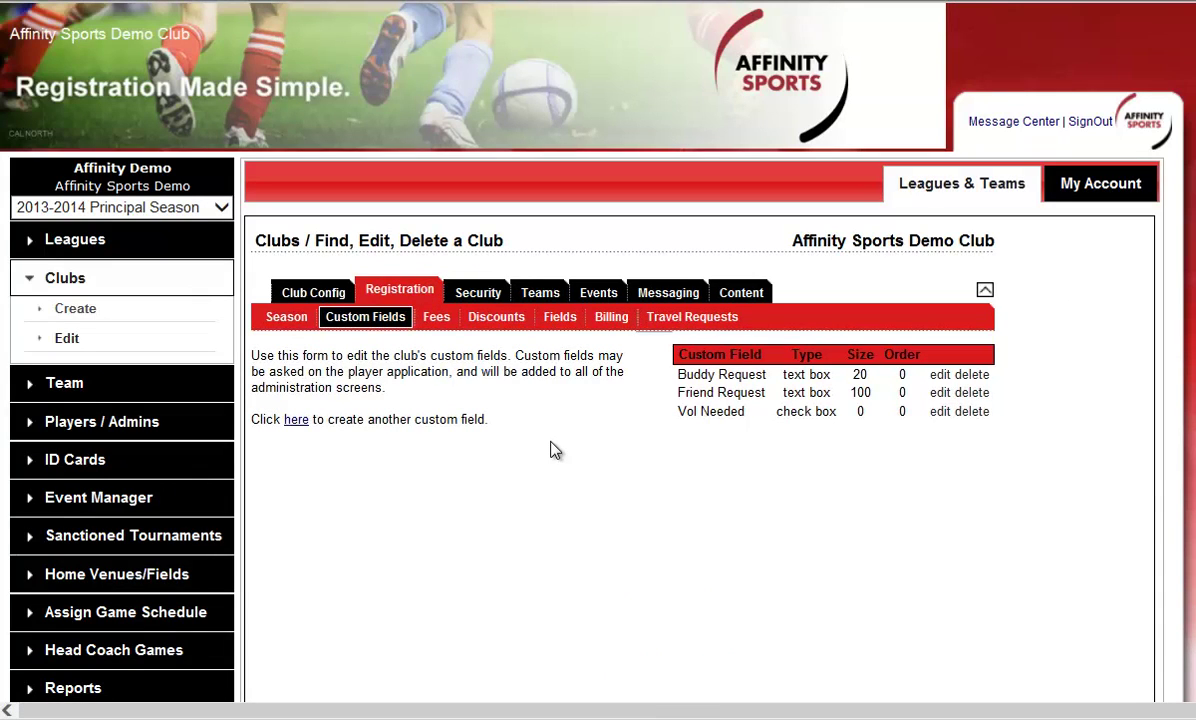
- Start another custom field and, after previewing other types, set its Field Type to Check Boxes
{"action": "left_click", "coordinate": [297, 420]}
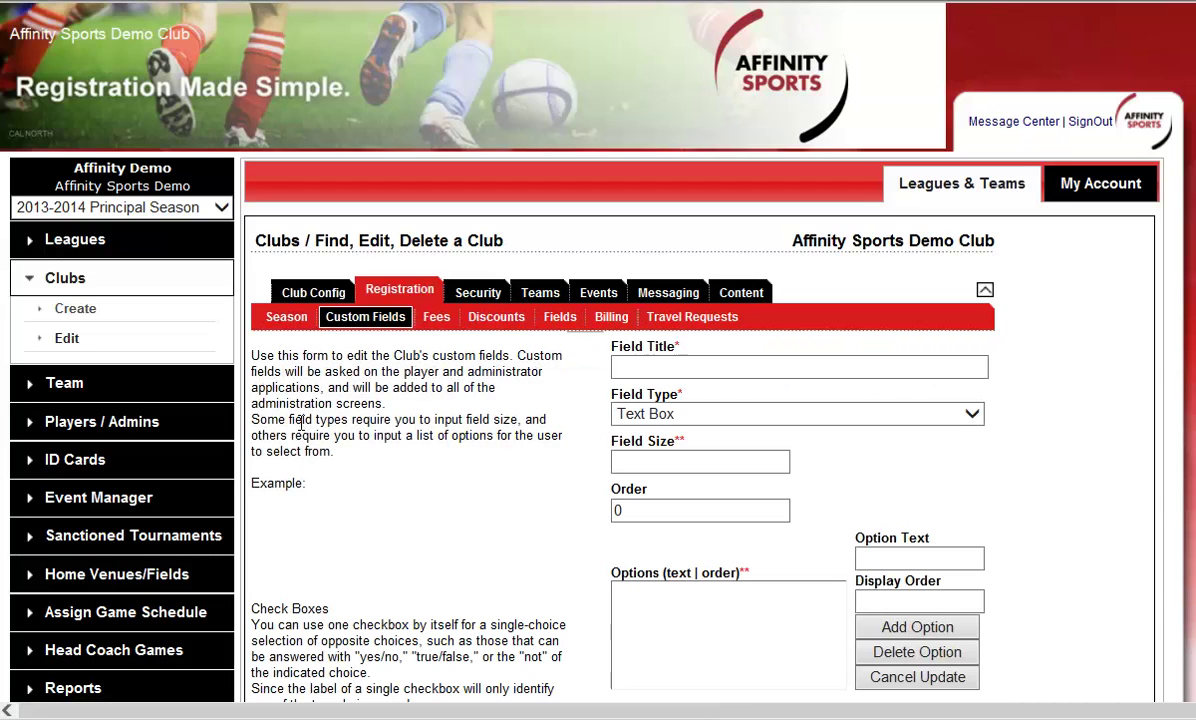
{"action": "left_click", "coordinate": [966, 416]}
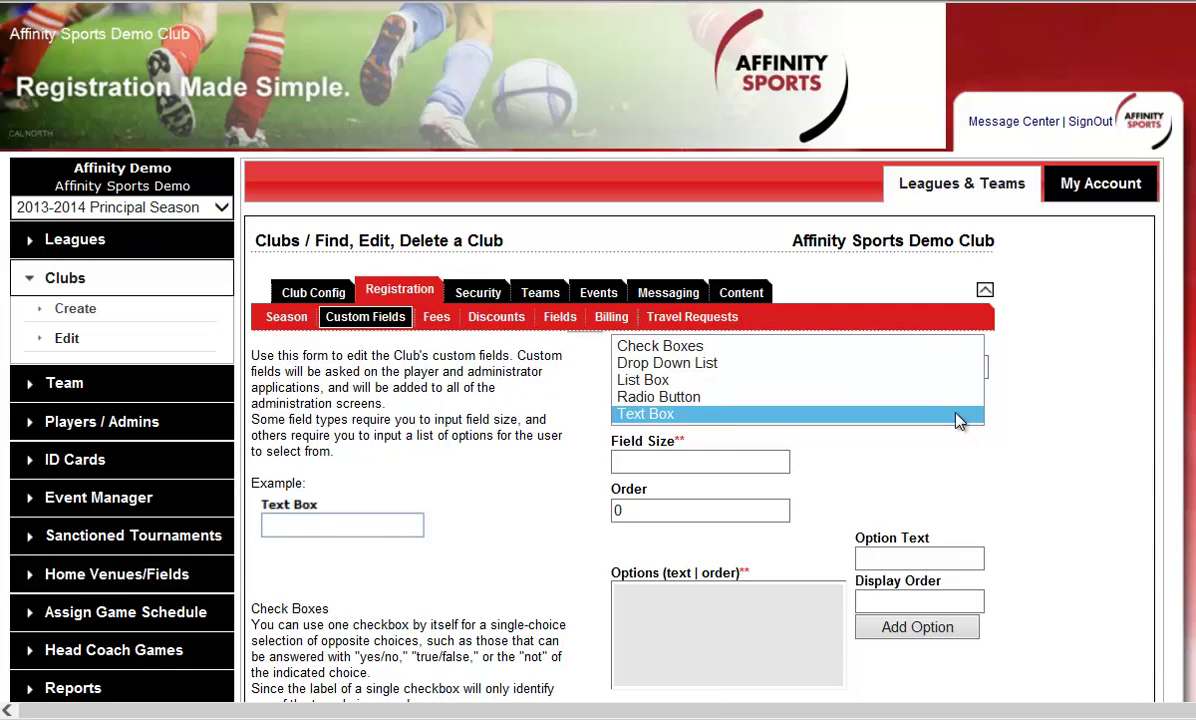
{"action": "left_click", "coordinate": [905, 397]}
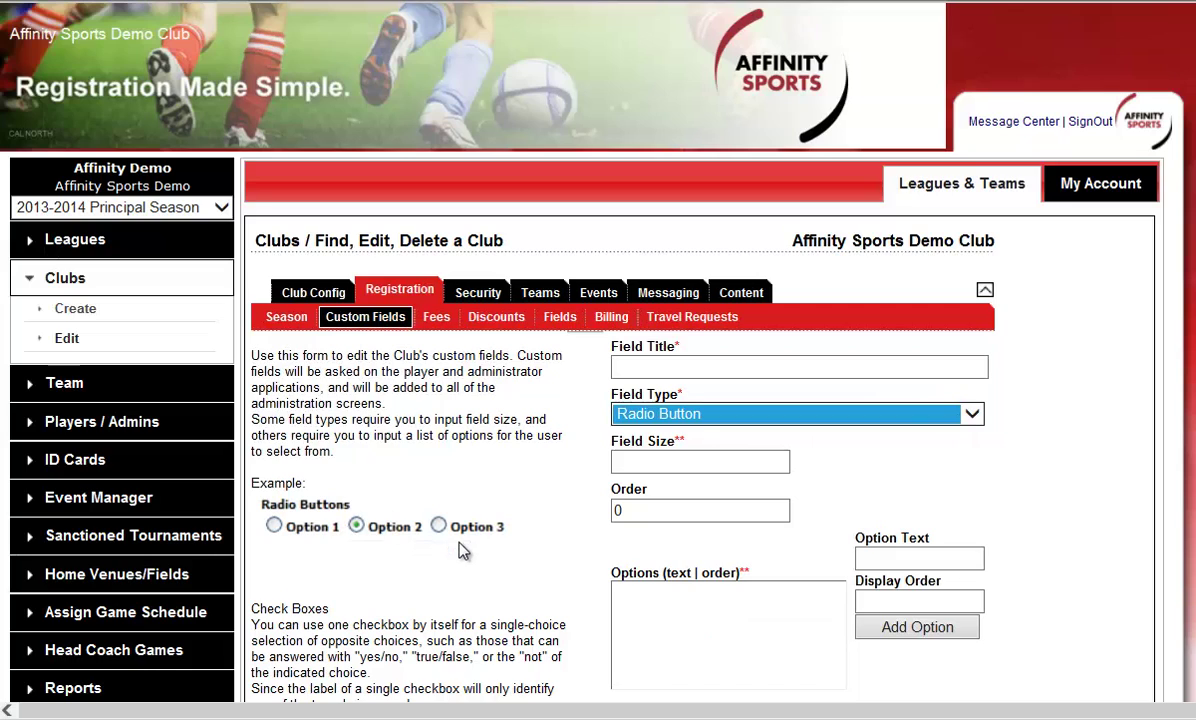
{"action": "left_click", "coordinate": [777, 424]}
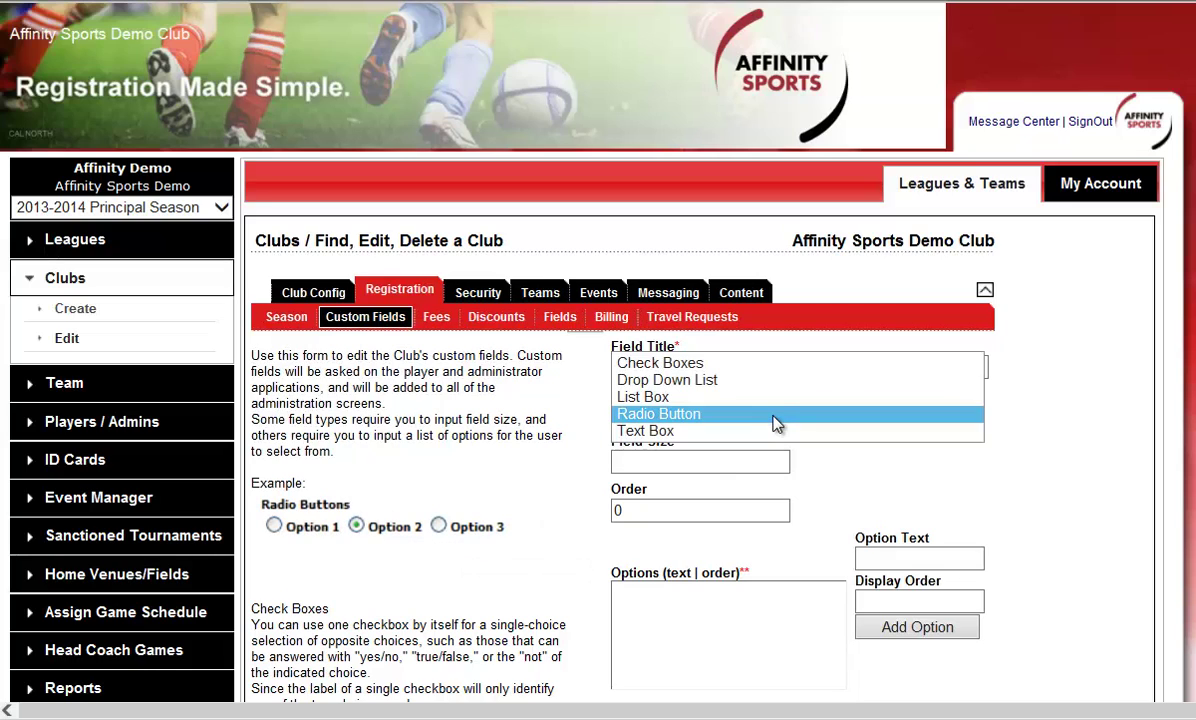
{"action": "left_click", "coordinate": [778, 399]}
{"action": "left_click", "coordinate": [780, 410]}
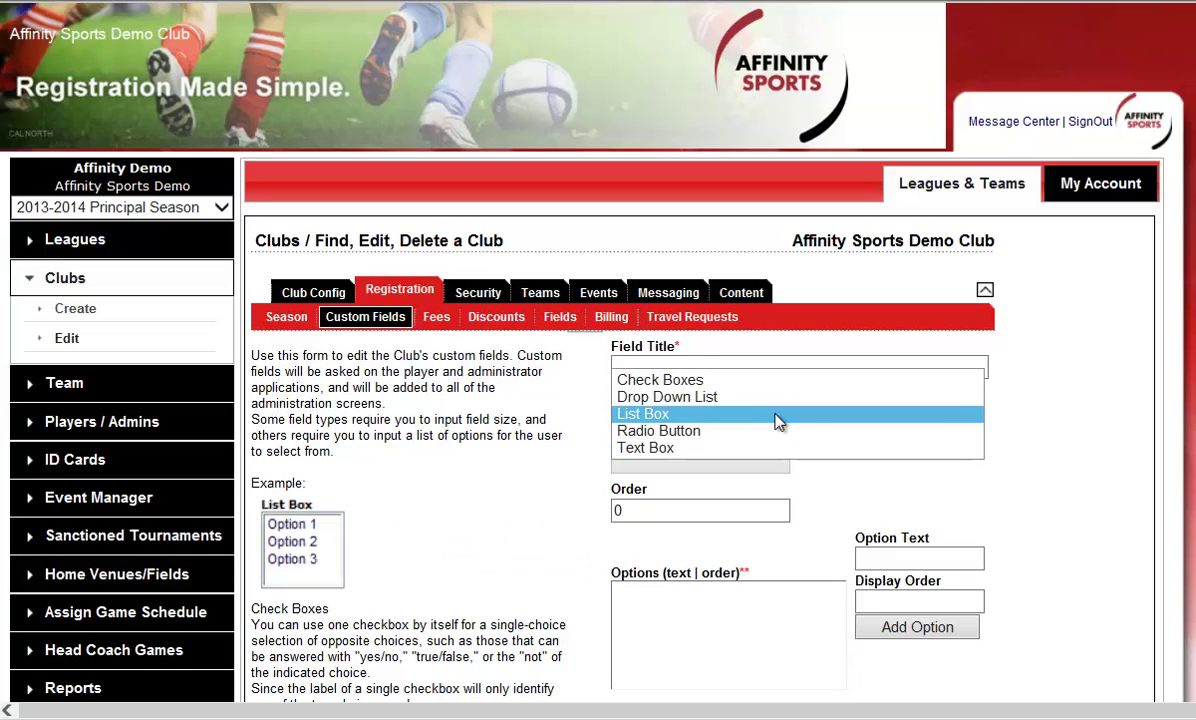
{"action": "left_click", "coordinate": [777, 400]}
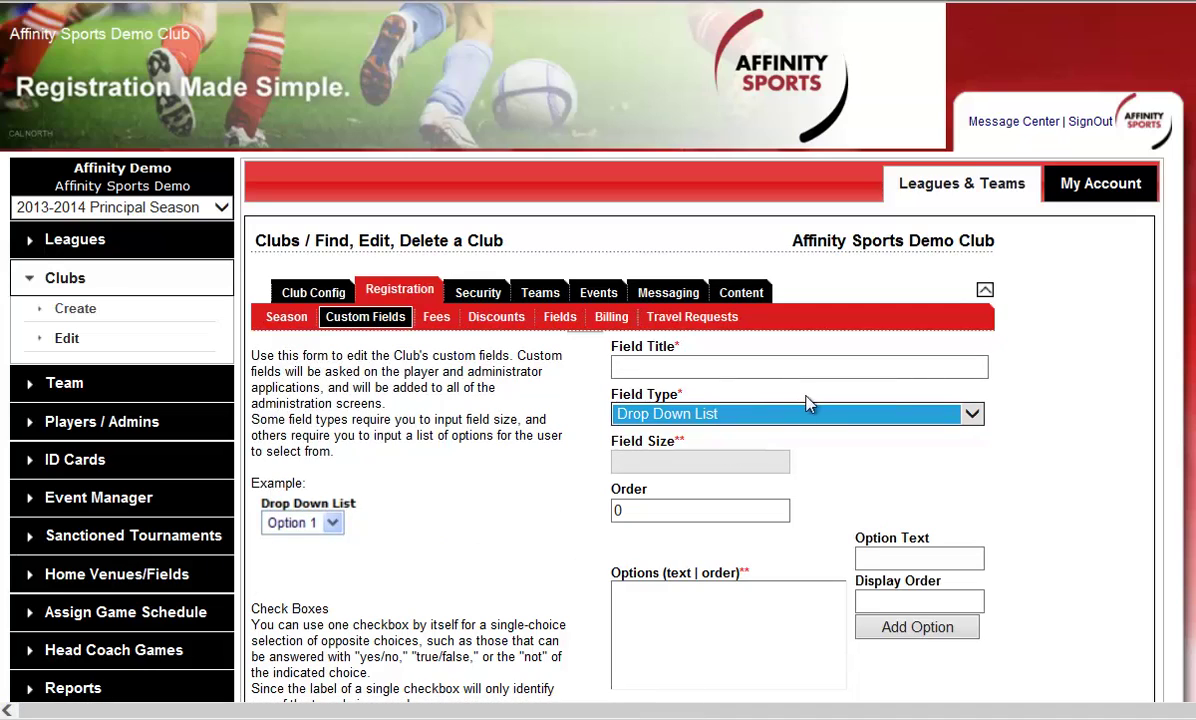
{"action": "left_click", "coordinate": [811, 422]}
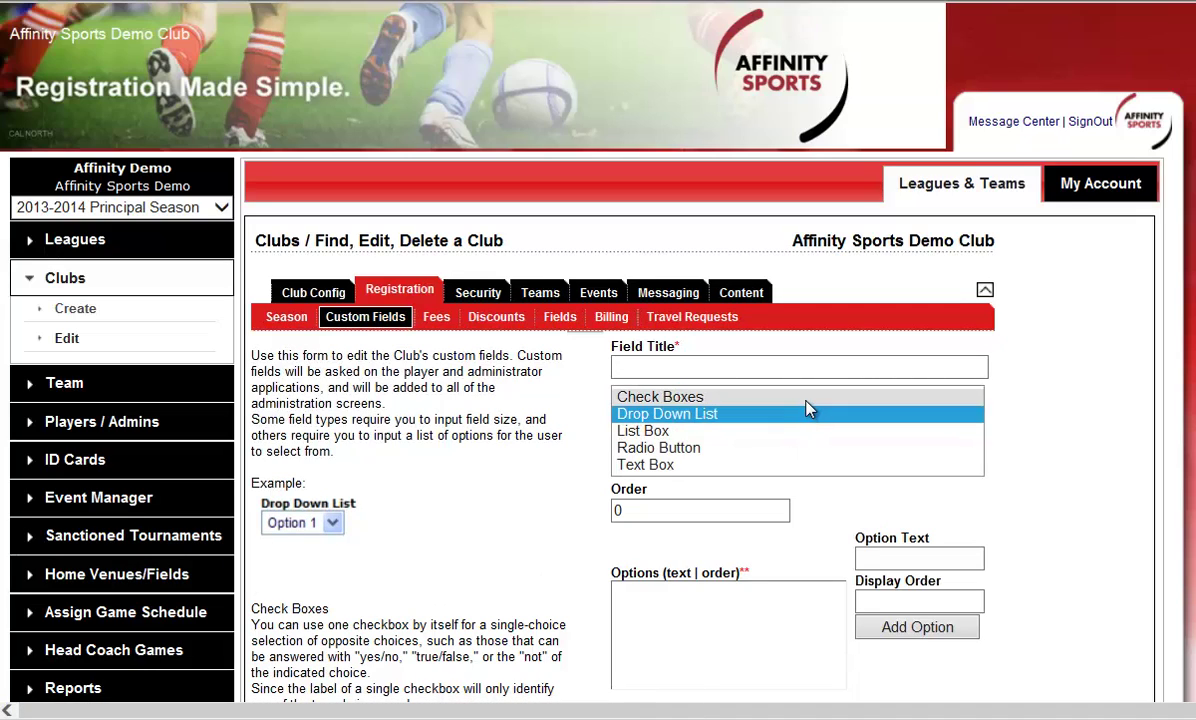
{"action": "left_click", "coordinate": [807, 398]}
{"action": "left_click", "coordinate": [1052, 497]}
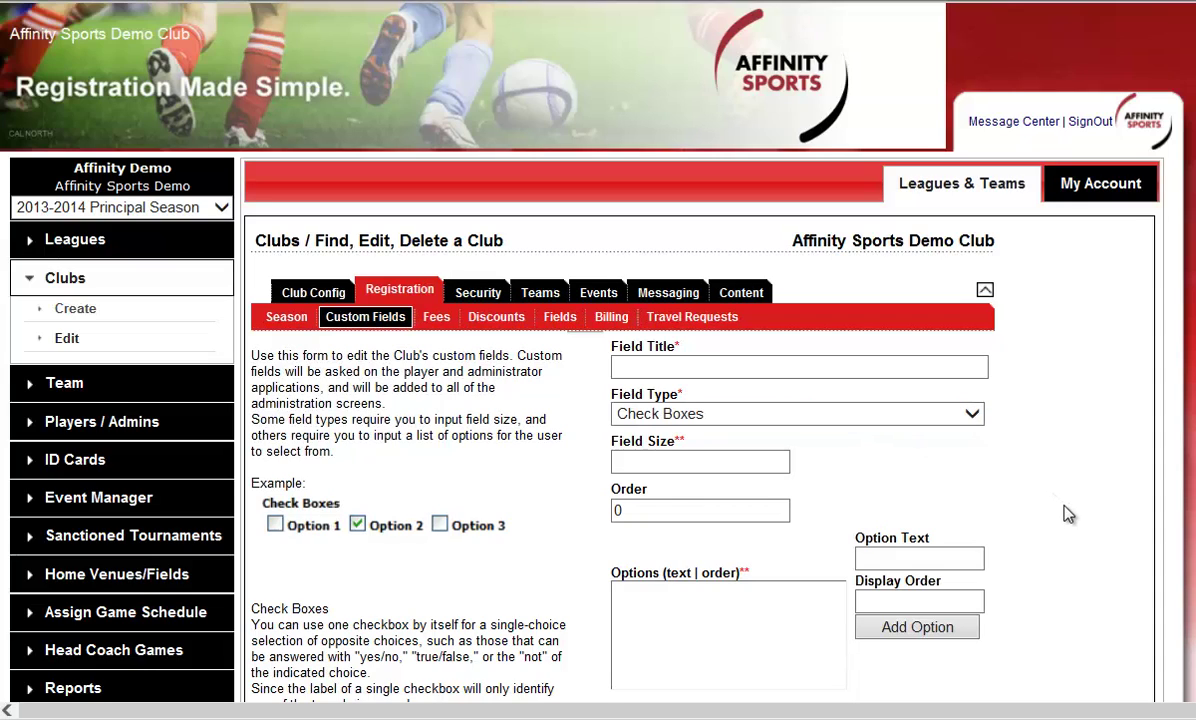
- Title the field Vol Needed and add the options HC, Pic Day and AC
{"action": "left_click", "coordinate": [795, 364]}
{"action": "type", "text": "Vol Needed"}
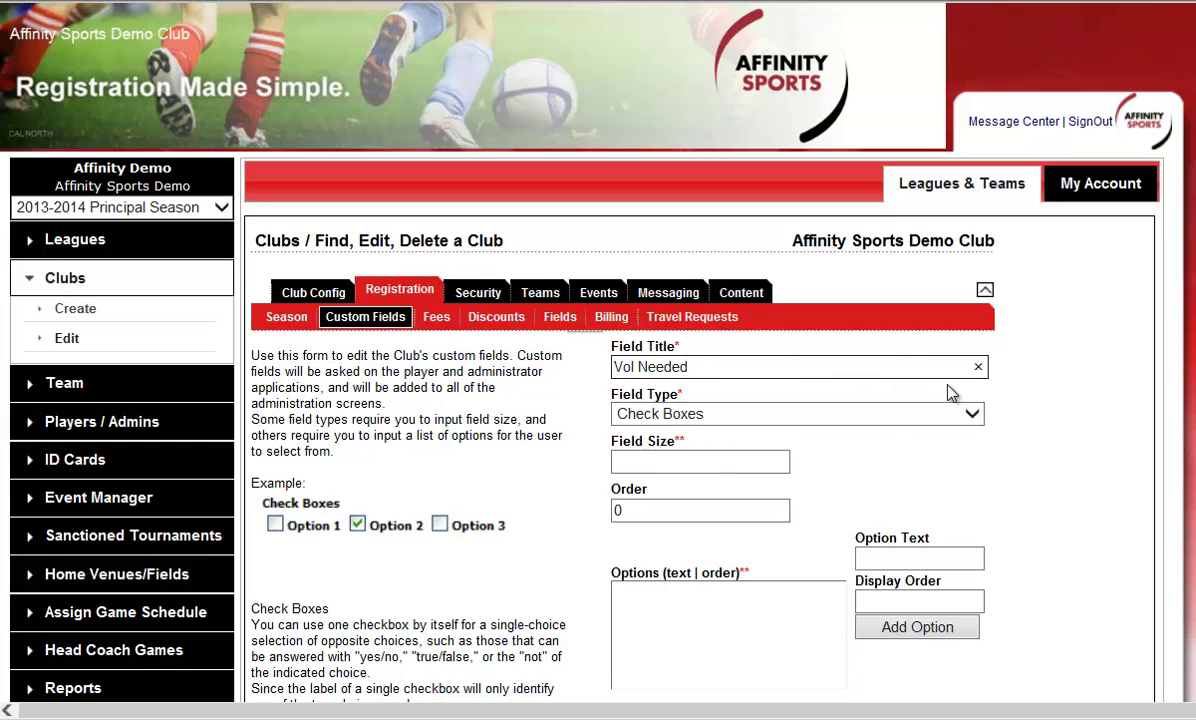
{"action": "left_click", "coordinate": [921, 558]}
{"action": "type", "text": "HC"}
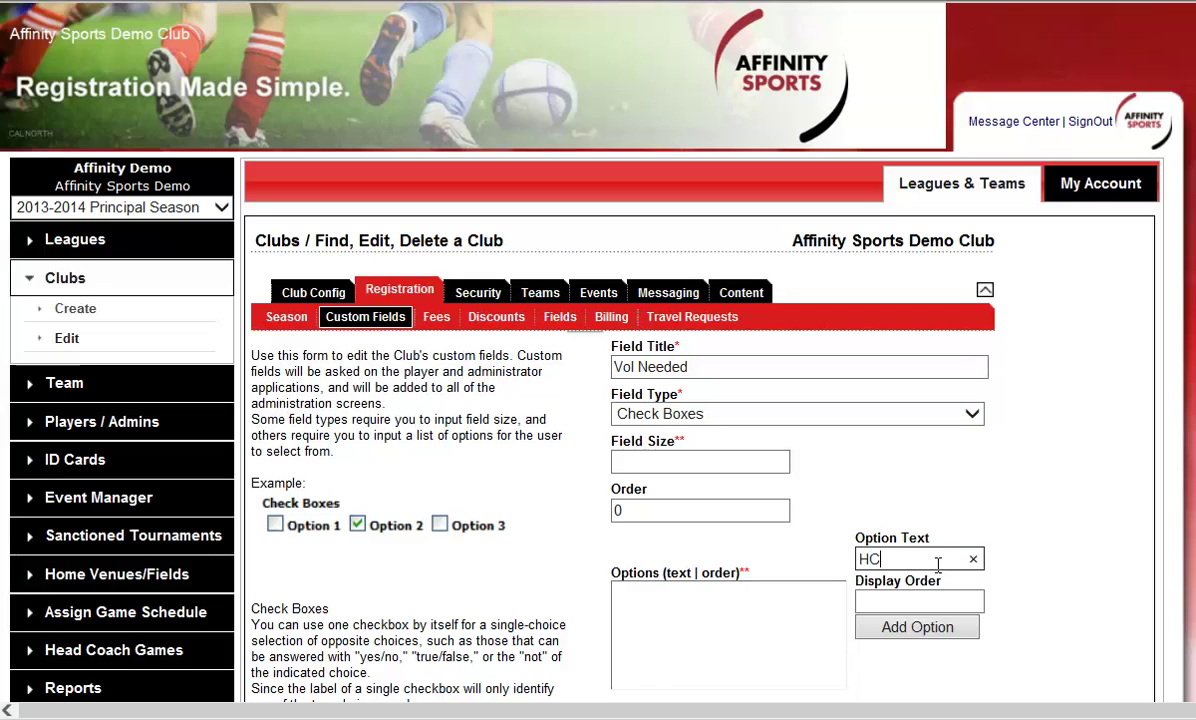
{"action": "left_click", "coordinate": [920, 626]}
{"action": "left_click", "coordinate": [906, 558]}
{"action": "type", "text": "Pic Day"}
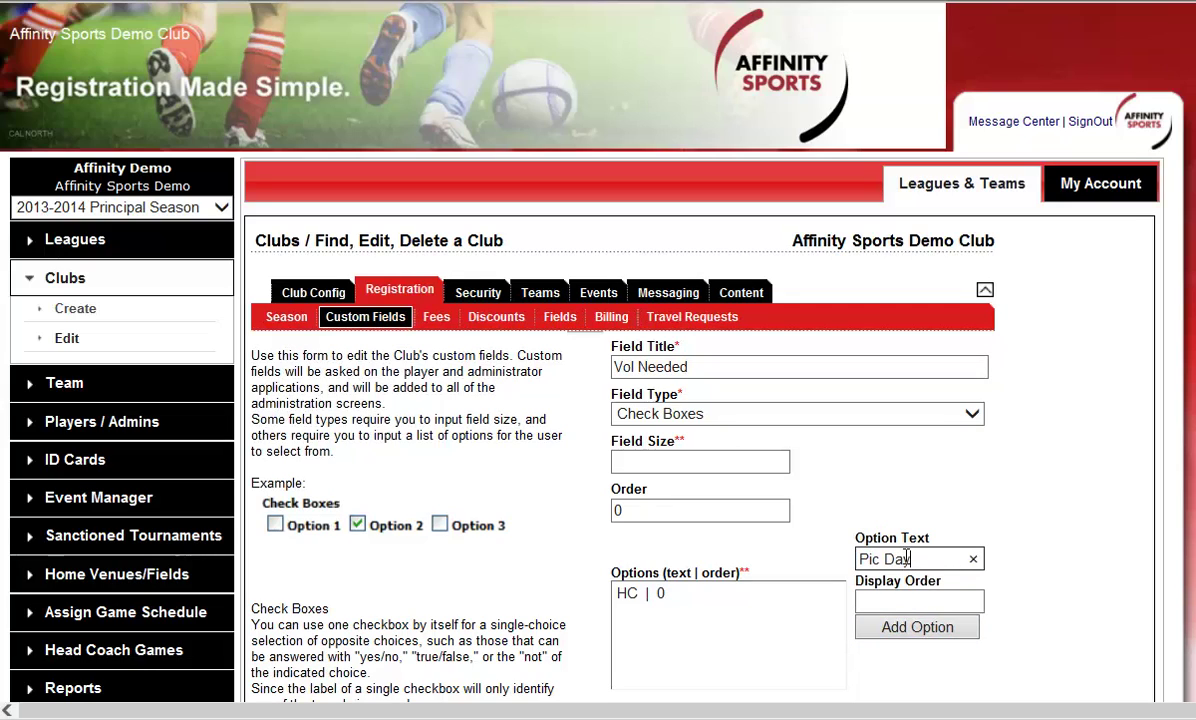
{"action": "left_click", "coordinate": [893, 625]}
{"action": "left_click", "coordinate": [900, 560]}
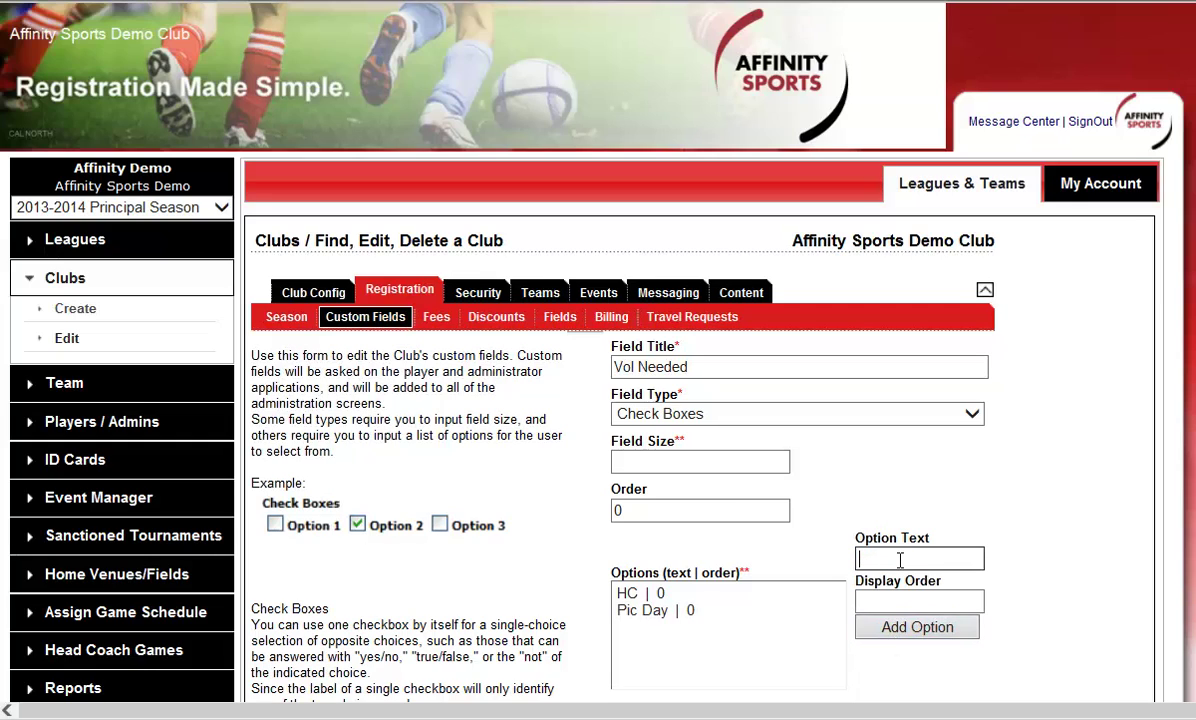
{"action": "type", "text": "AC"}
{"action": "left_click", "coordinate": [876, 628]}
- Tick Show on application and Applies to players, then add the Vol Needed field
{"action": "type", "text": "TM"}
{"action": "scroll", "coordinate": [1072, 512], "scroll_direction": "down", "scroll_amount": 2}
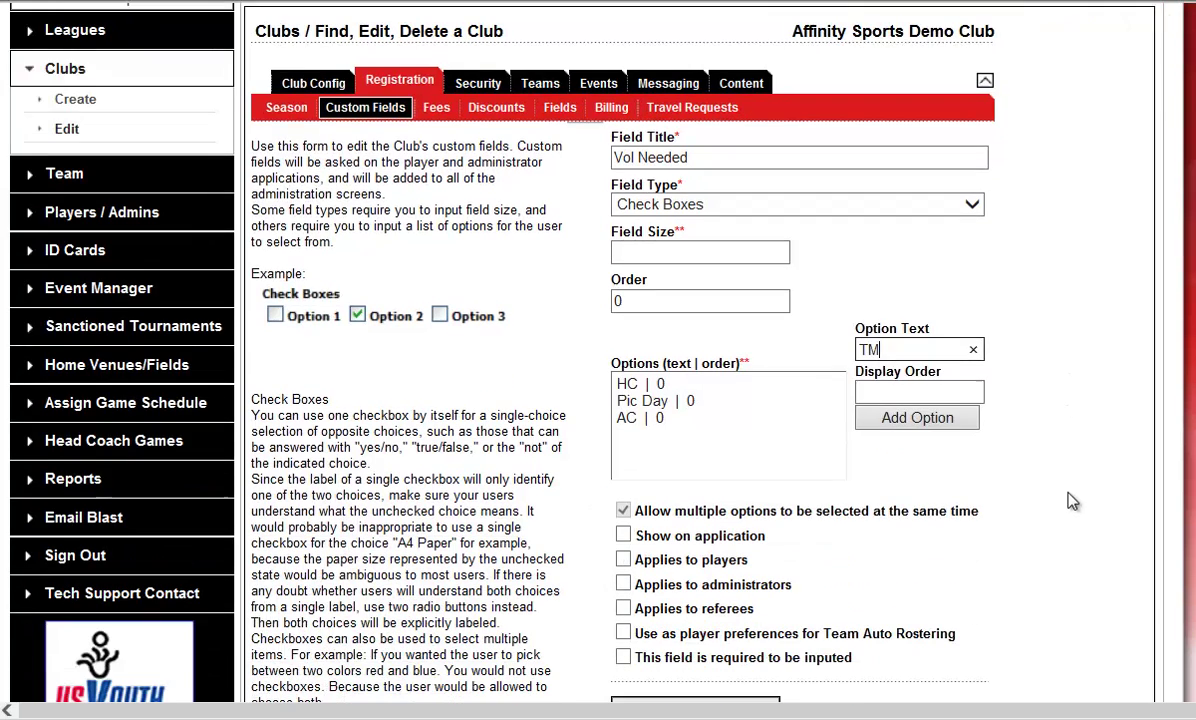
{"action": "left_click", "coordinate": [624, 537]}
{"action": "left_click", "coordinate": [623, 559]}
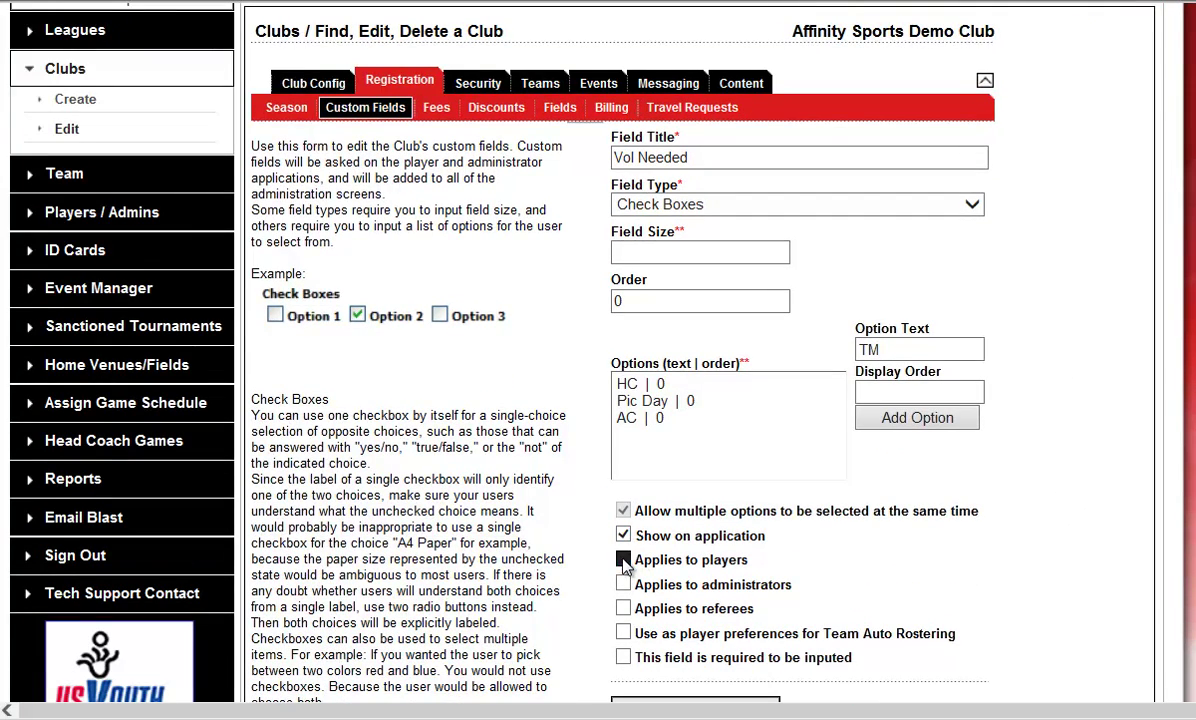
{"action": "scroll", "coordinate": [865, 560], "scroll_direction": "down", "scroll_amount": 1}
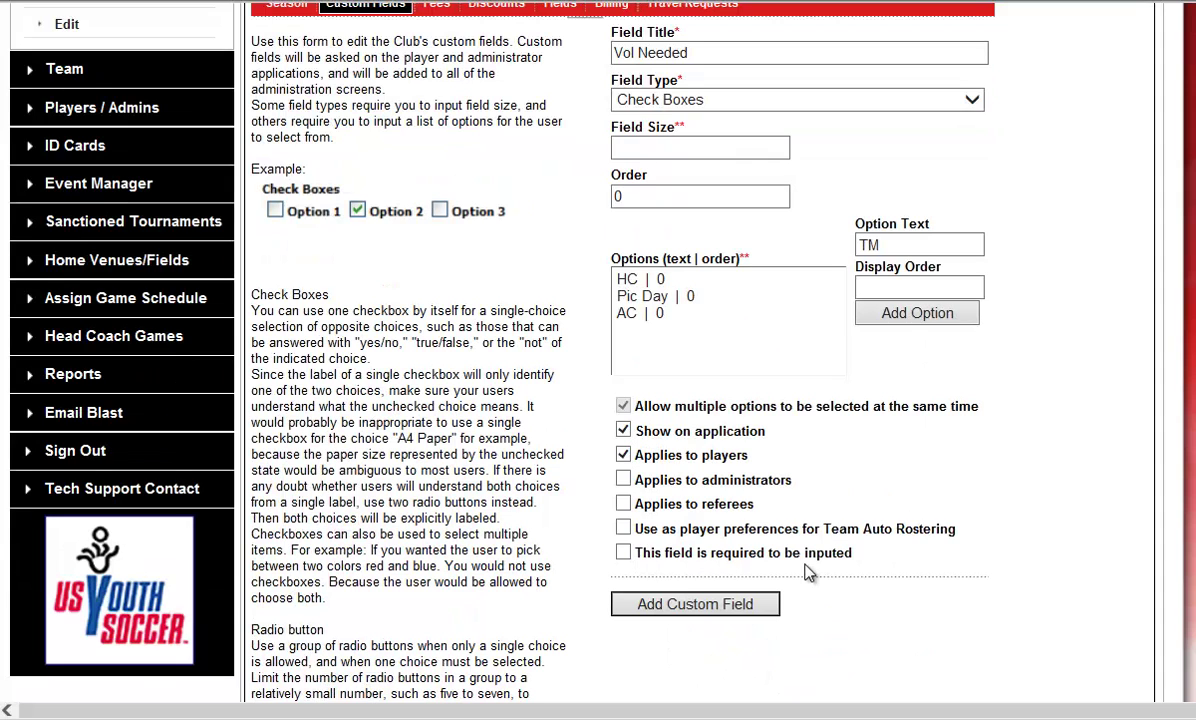
{"action": "left_click", "coordinate": [734, 604]}
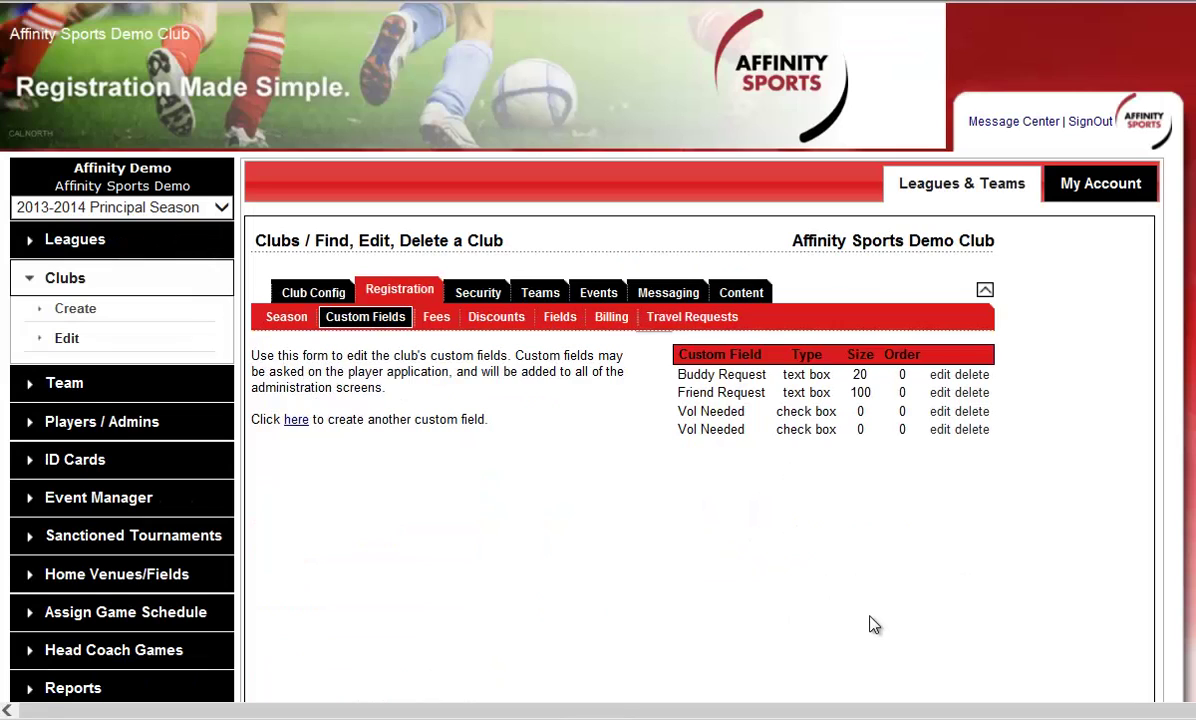
- Open the Youth Registration Pages Configuration from Fields and advance to the registration-type page
{"action": "left_click", "coordinate": [561, 318]}
{"action": "left_click", "coordinate": [552, 363]}
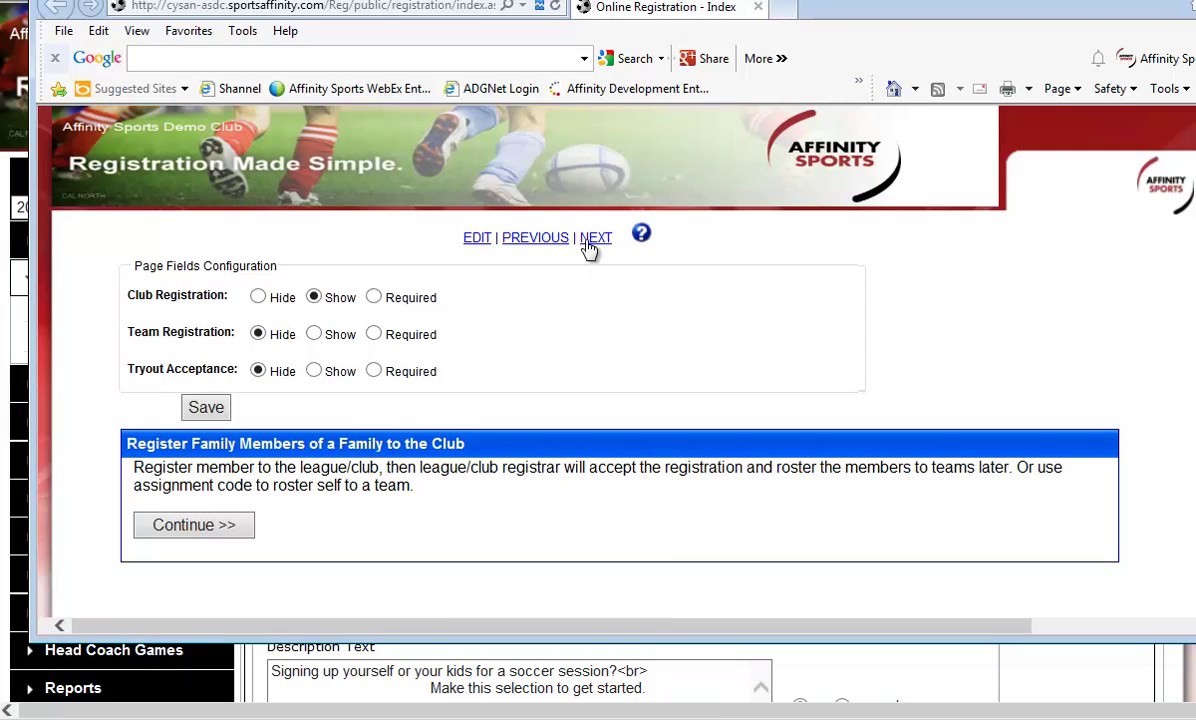
{"action": "left_click", "coordinate": [594, 240]}
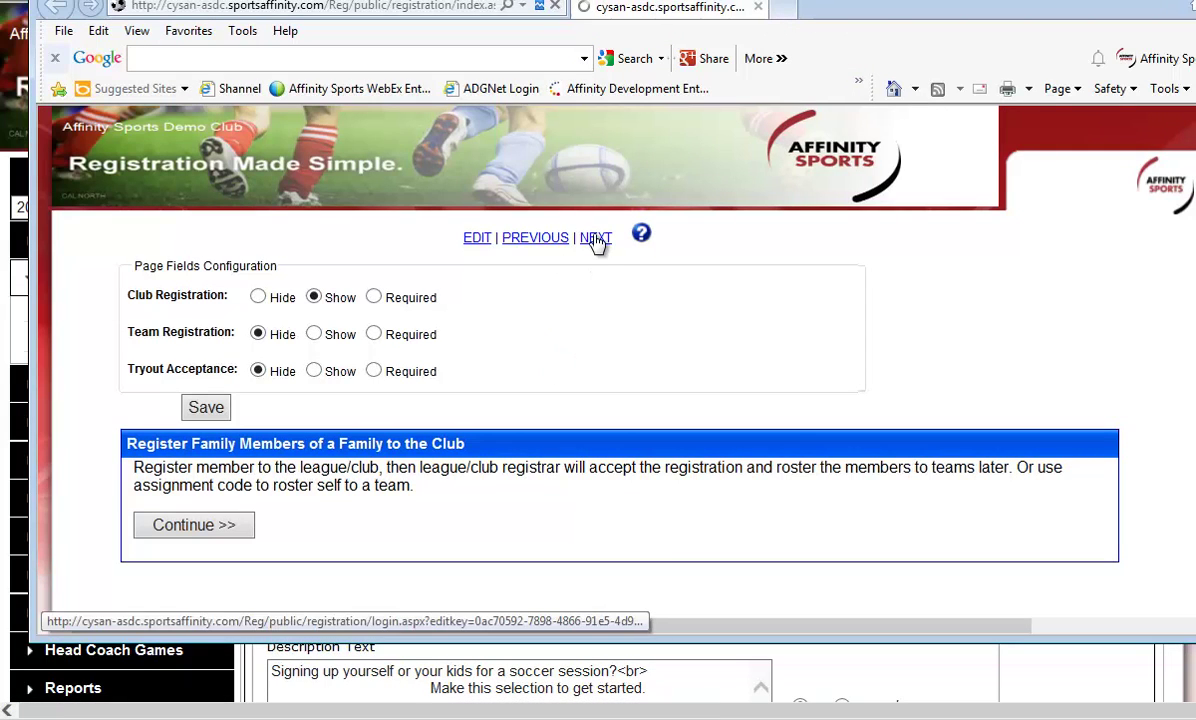
{"action": "scroll", "coordinate": [620, 264], "scroll_direction": "down", "scroll_amount": 1}
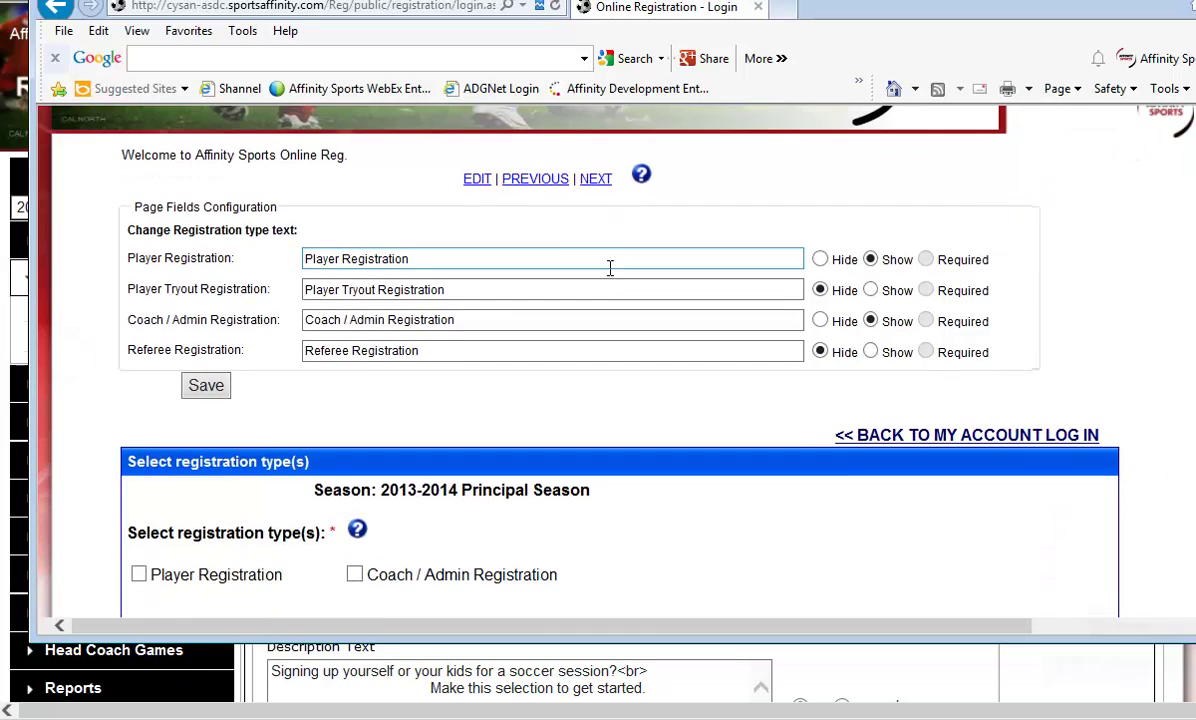
- Make the welcome instruction line bold Comic Sans MS at size 12 and save it
{"action": "left_click", "coordinate": [477, 179]}
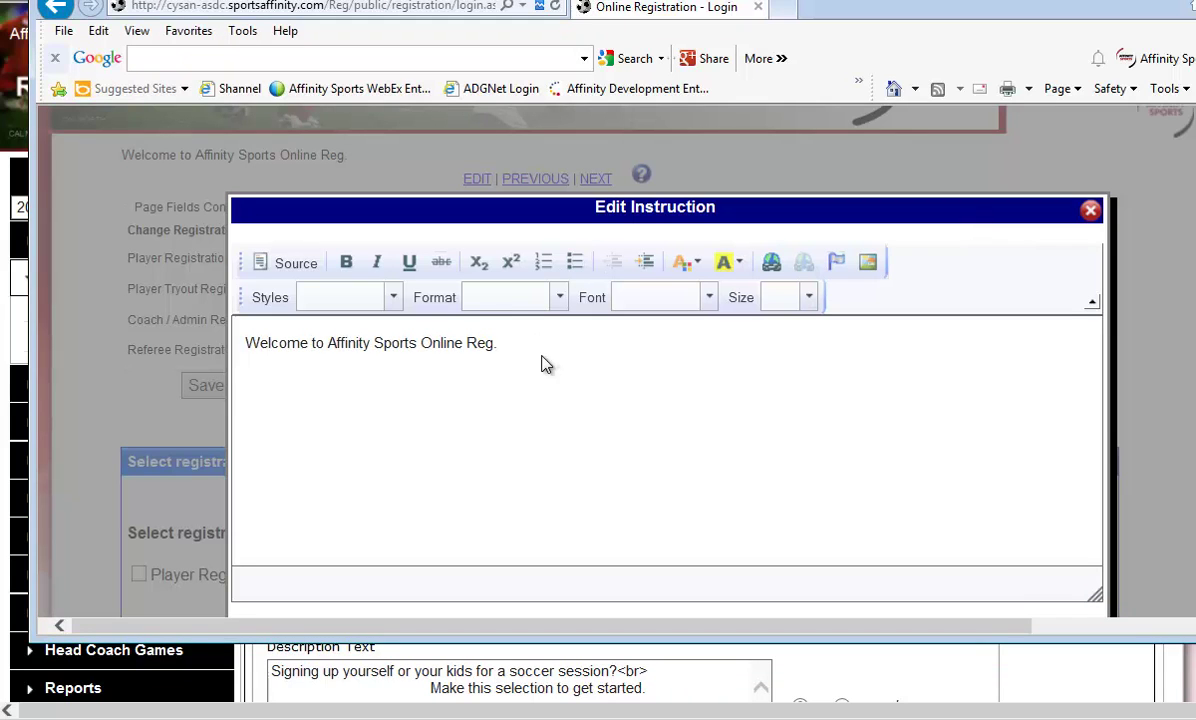
{"action": "left_click_drag", "start_coordinate": [505, 348], "coordinate": [435, 327]}
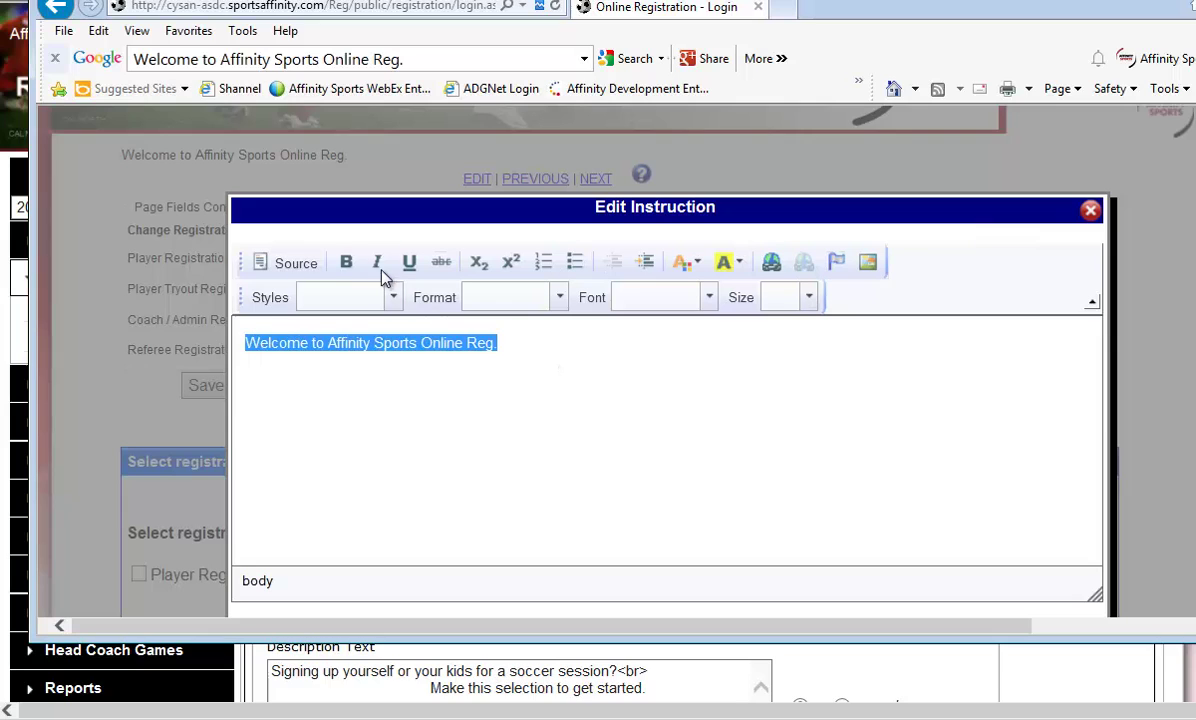
{"action": "left_click", "coordinate": [346, 262]}
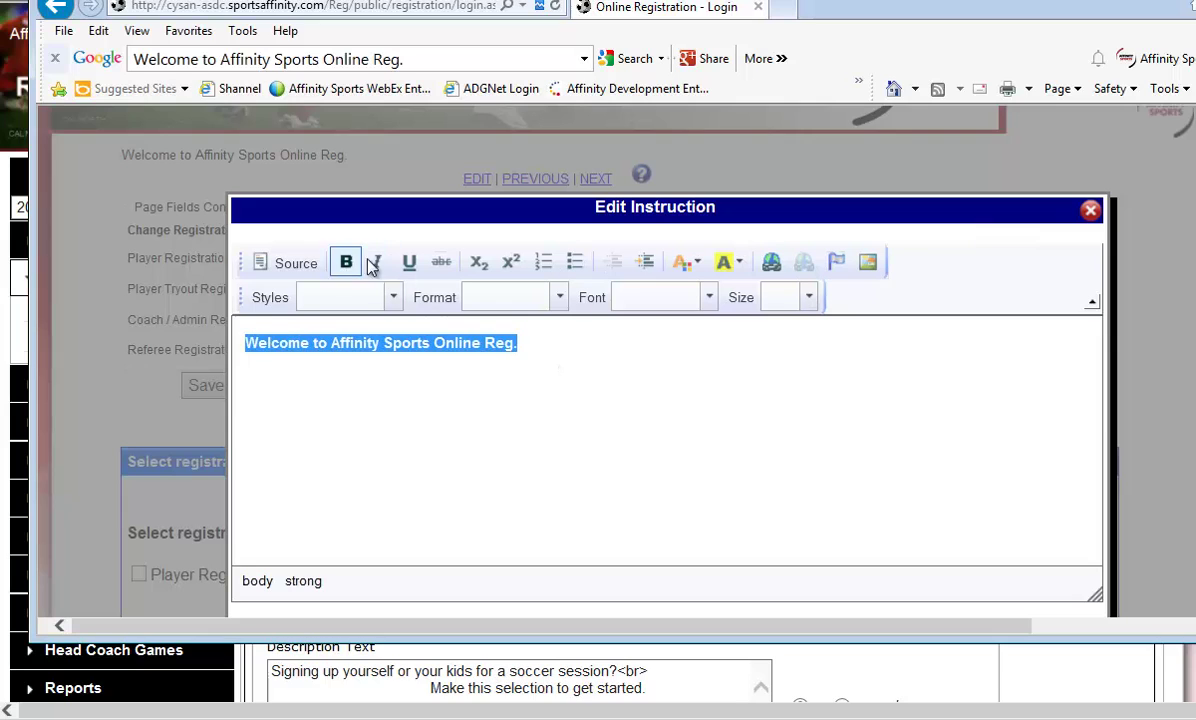
{"action": "left_click", "coordinate": [710, 298]}
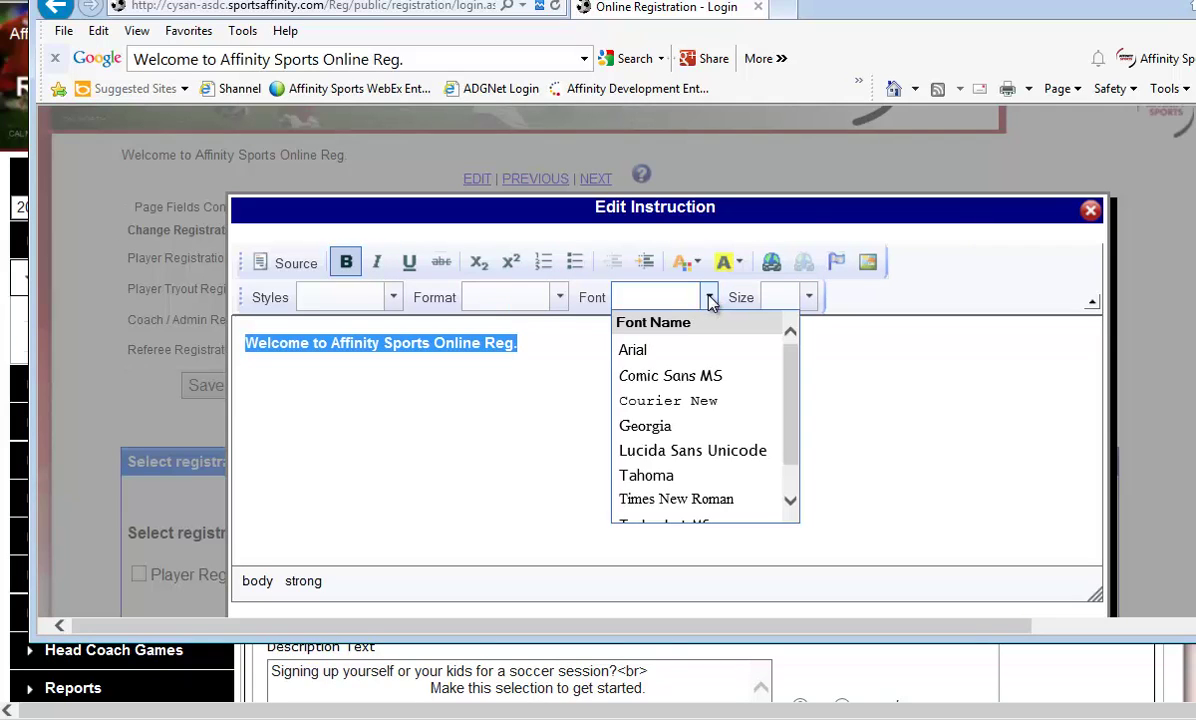
{"action": "left_click", "coordinate": [713, 379]}
{"action": "left_click", "coordinate": [808, 297]}
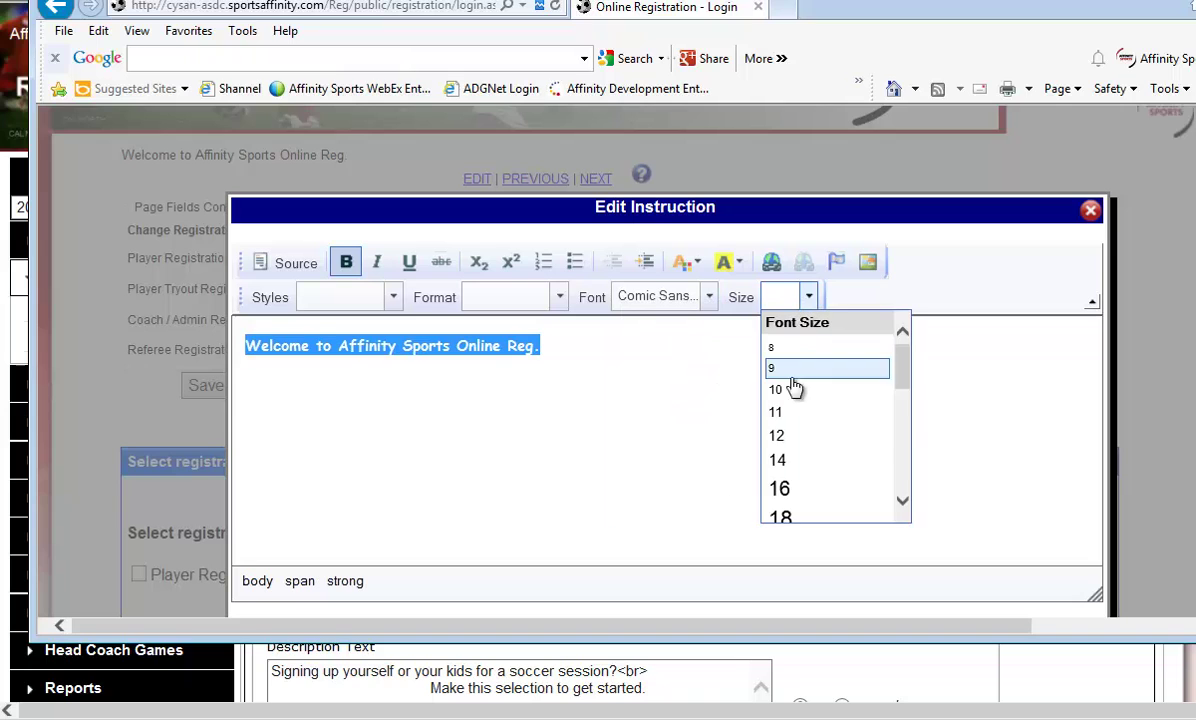
{"action": "left_click", "coordinate": [797, 443]}
{"action": "left_click", "coordinate": [790, 422]}
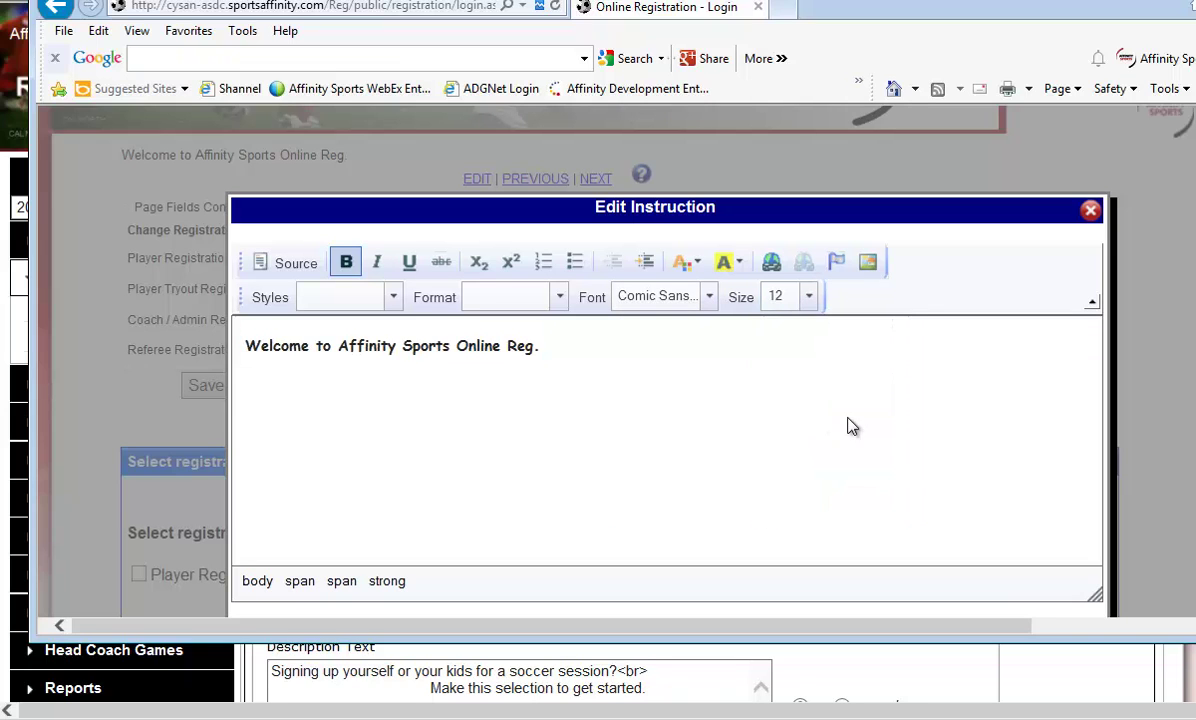
{"action": "scroll", "coordinate": [697, 563], "scroll_direction": "down", "scroll_amount": 1}
{"action": "left_click", "coordinate": [630, 577]}
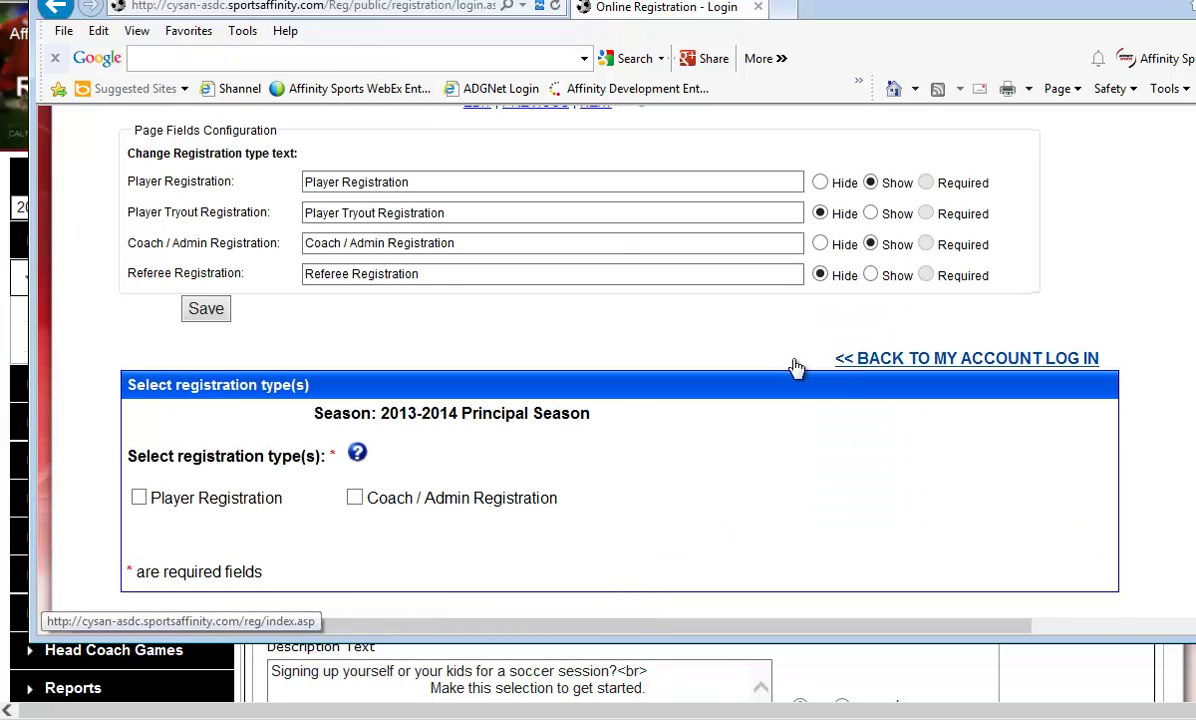
- Step through the registration pages to the player fields configuration page
{"action": "scroll", "coordinate": [793, 366], "scroll_direction": "up", "scroll_amount": 2}
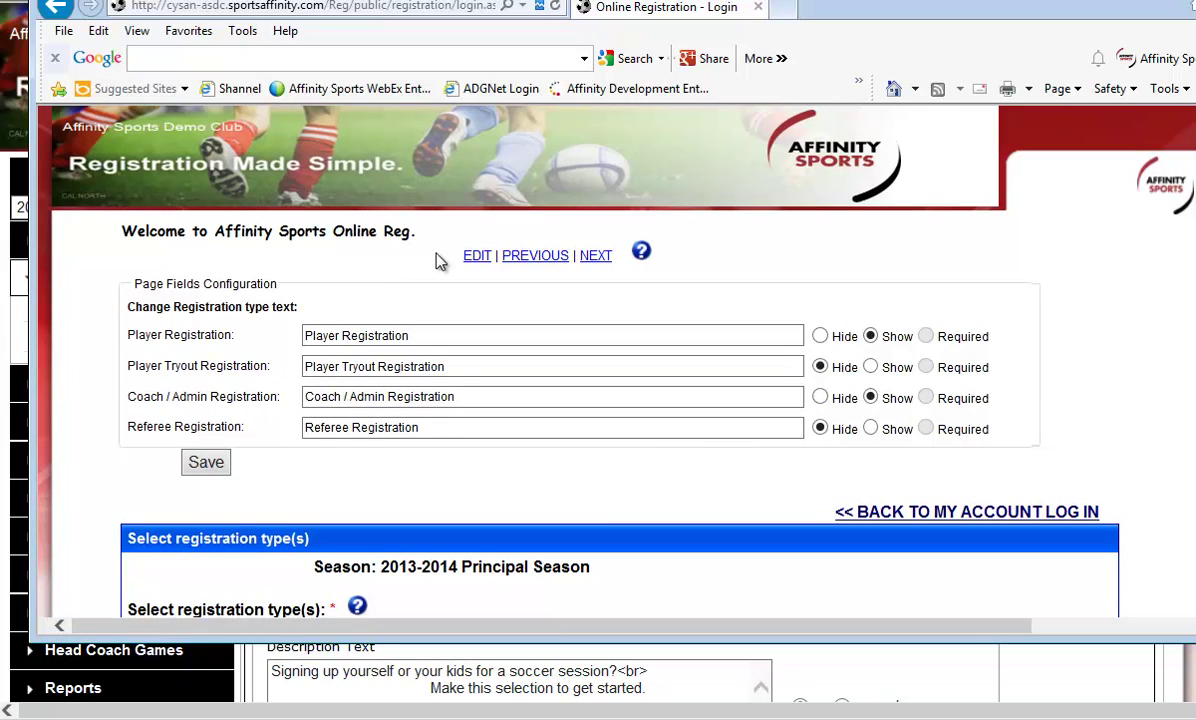
{"action": "left_click", "coordinate": [596, 257]}
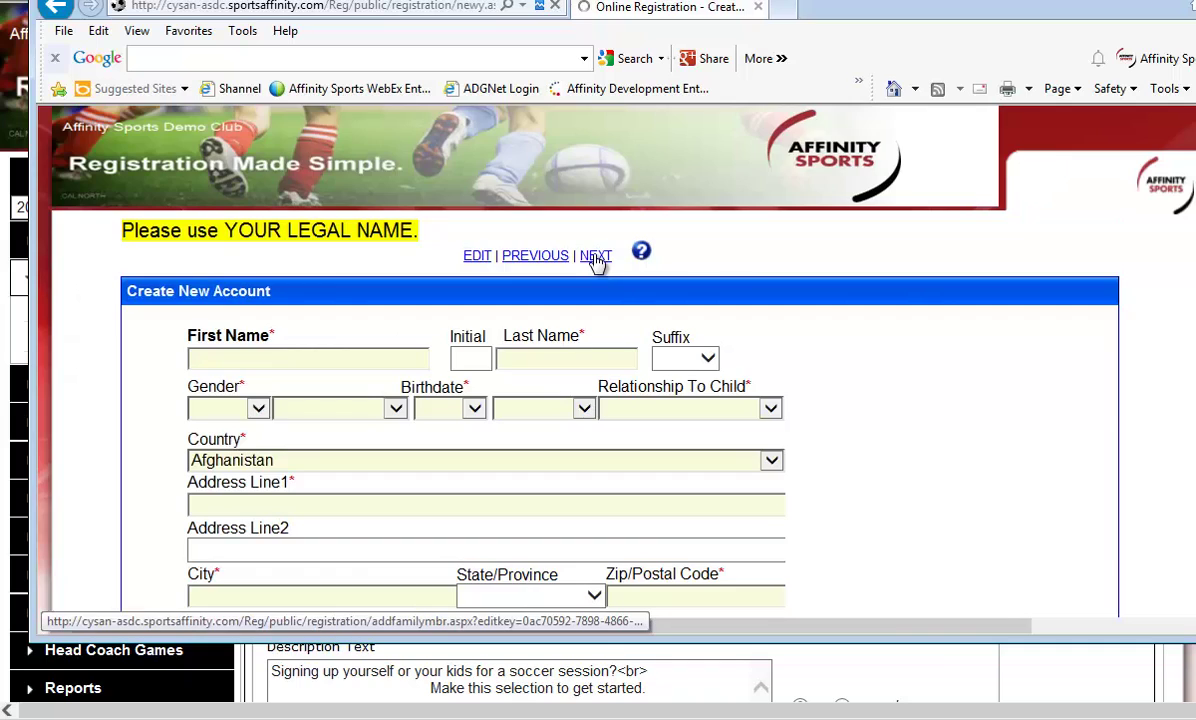
{"action": "left_click", "coordinate": [596, 257]}
{"action": "left_click", "coordinate": [600, 238]}
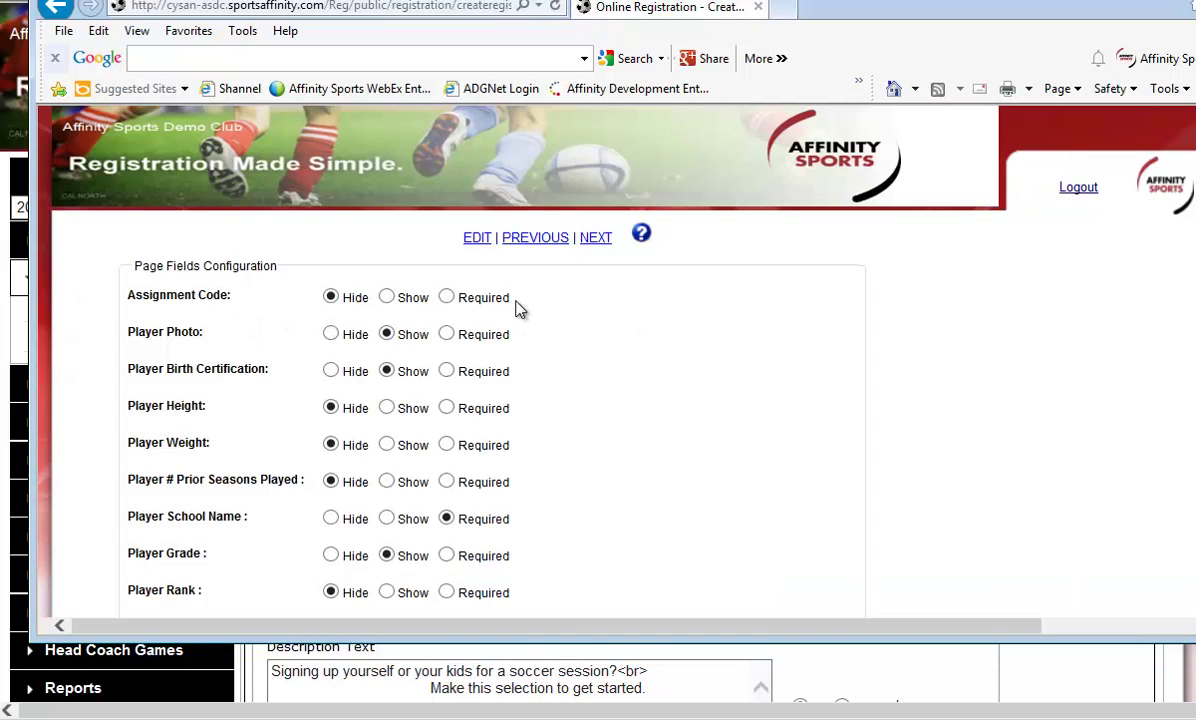
- Set Player Emergency Notify Phone to Required and close the registration preview window
{"action": "scroll", "coordinate": [525, 302], "scroll_direction": "down", "scroll_amount": 1}
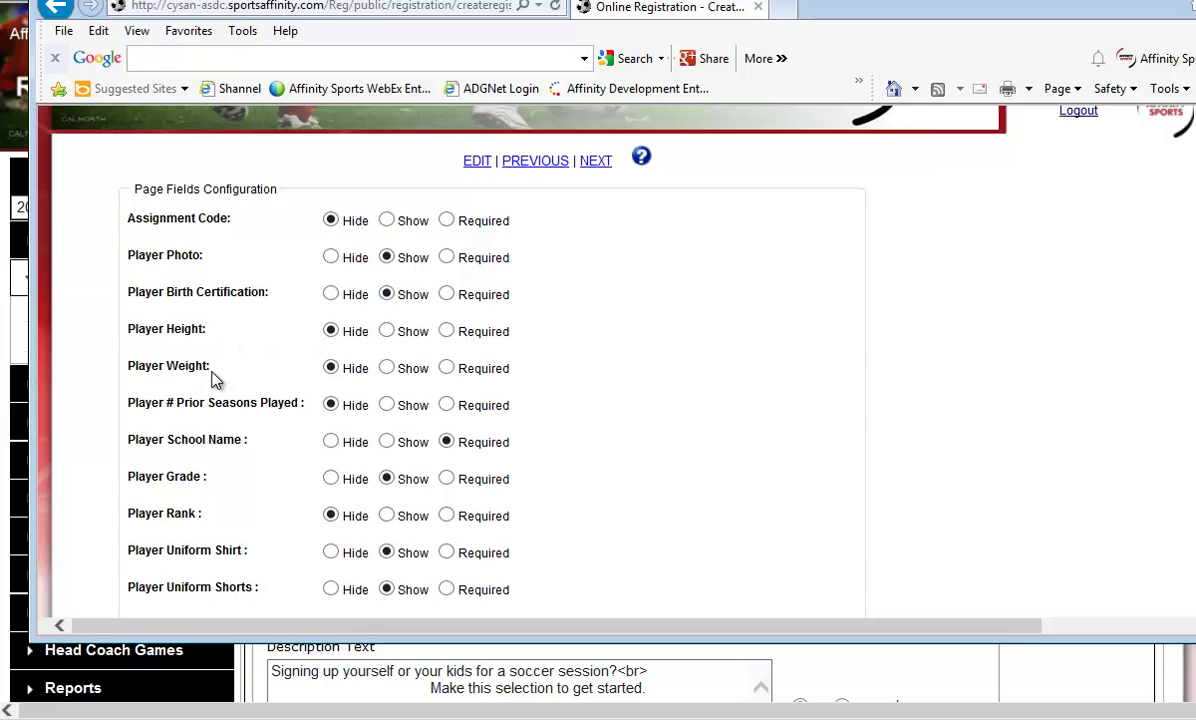
{"action": "scroll", "coordinate": [672, 380], "scroll_direction": "down", "scroll_amount": 2}
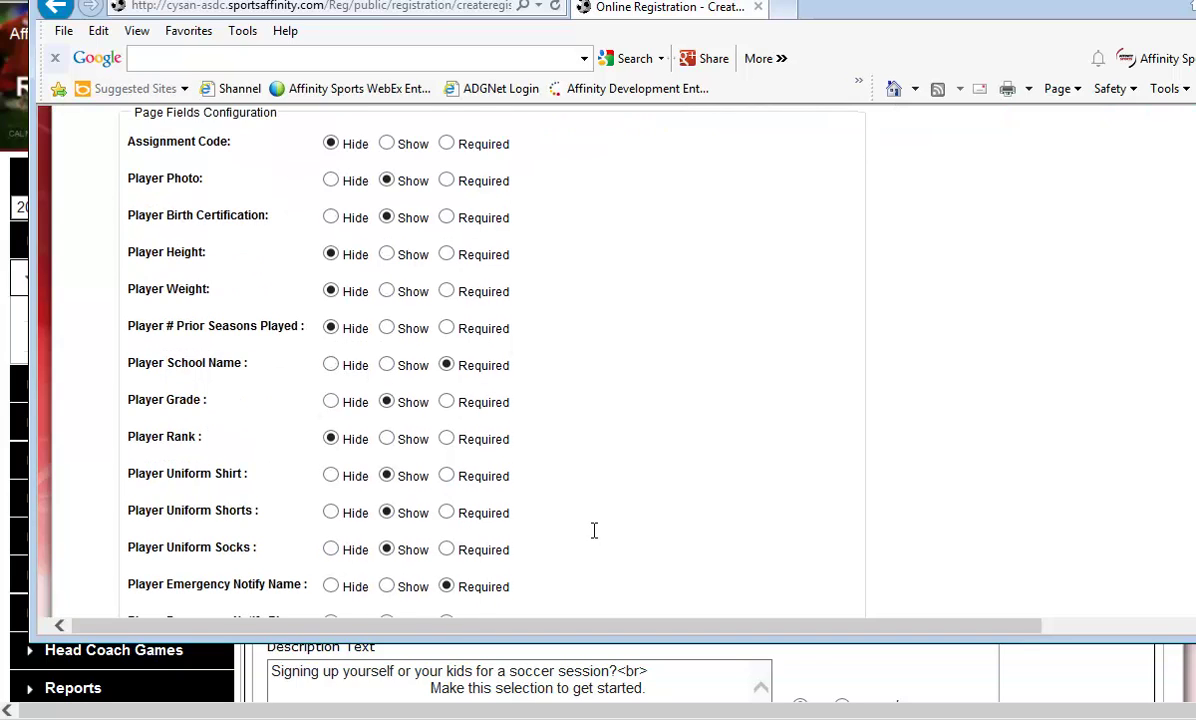
{"action": "scroll", "coordinate": [594, 530], "scroll_direction": "down", "scroll_amount": 2}
{"action": "left_click", "coordinate": [446, 546]}
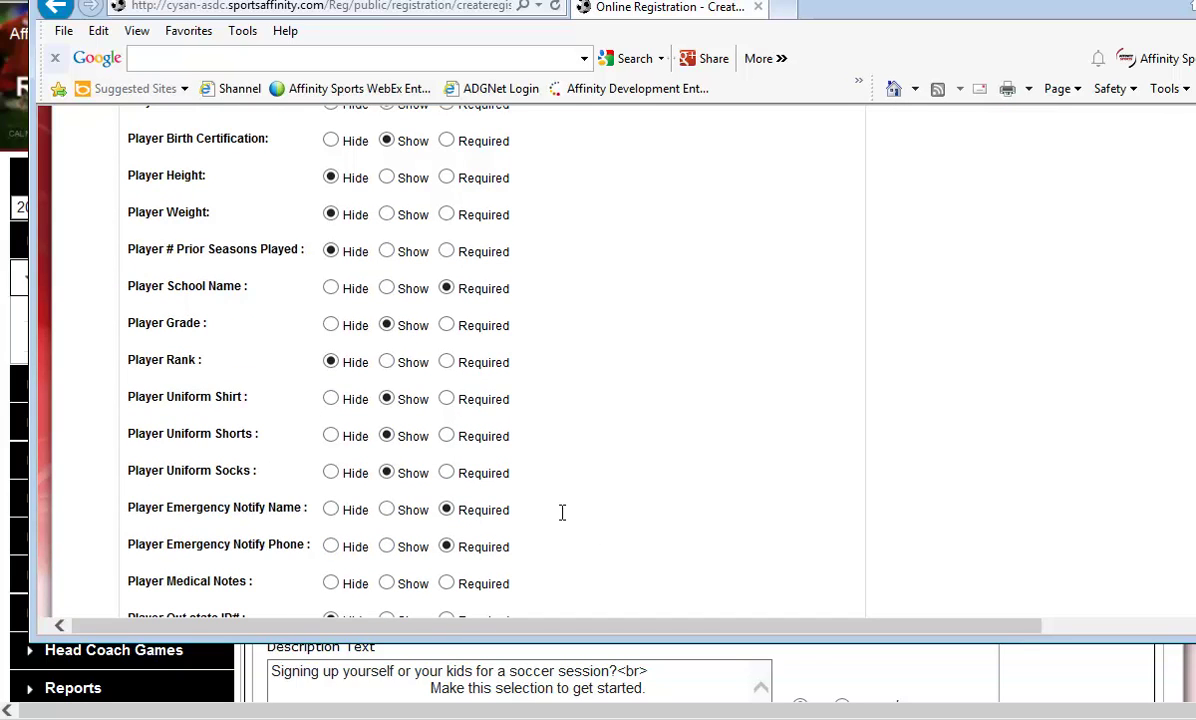
{"action": "scroll", "coordinate": [605, 455], "scroll_direction": "up", "scroll_amount": 6}
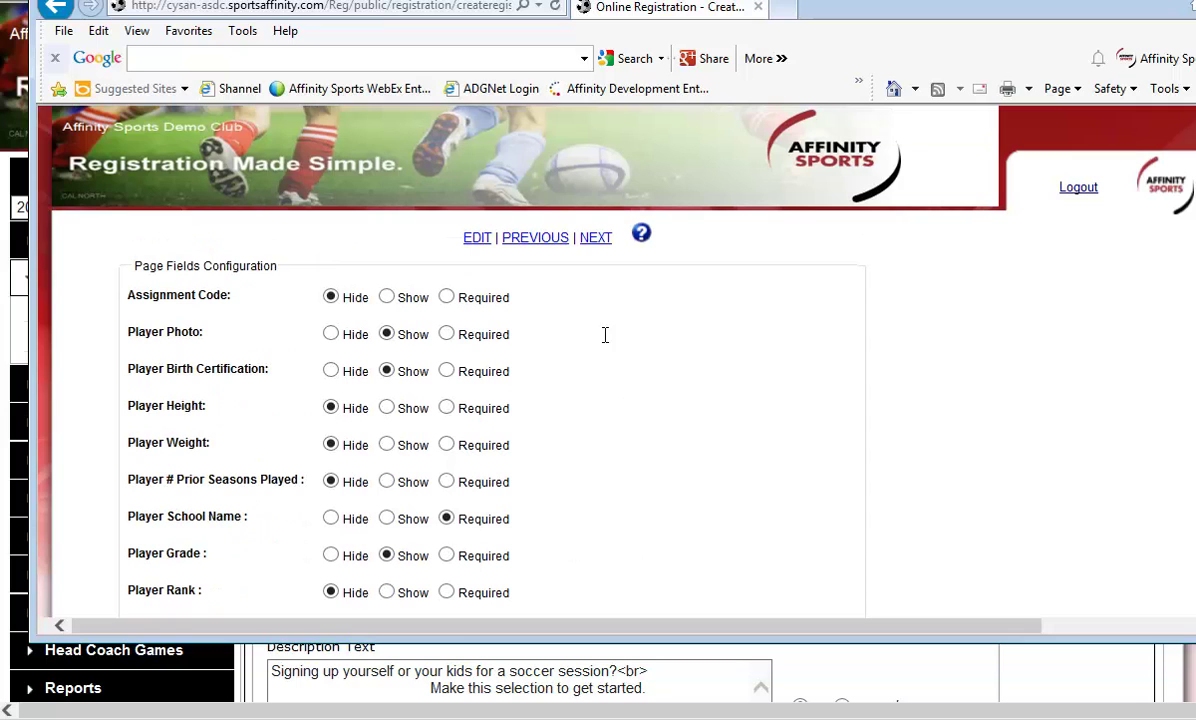
{"action": "key", "text": "alt+F4"}
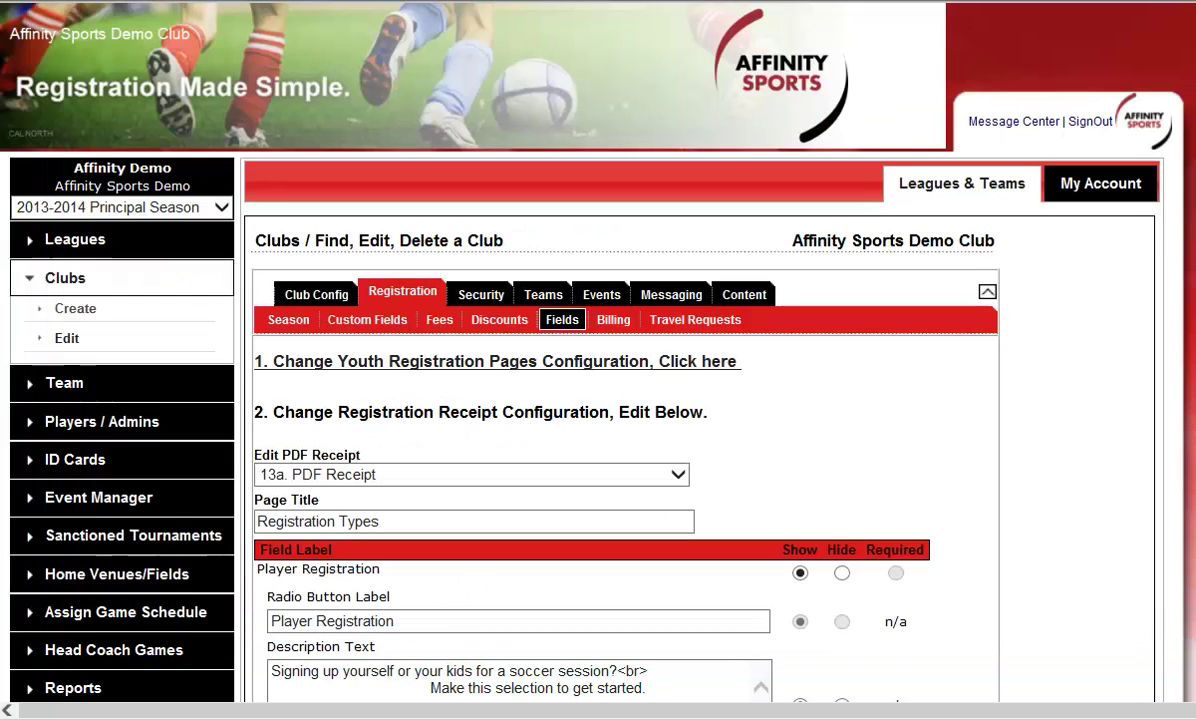
- Review the club's Content Look & Feel settings, leaving the colour scheme at Black / Red
{"action": "left_click", "coordinate": [748, 296]}
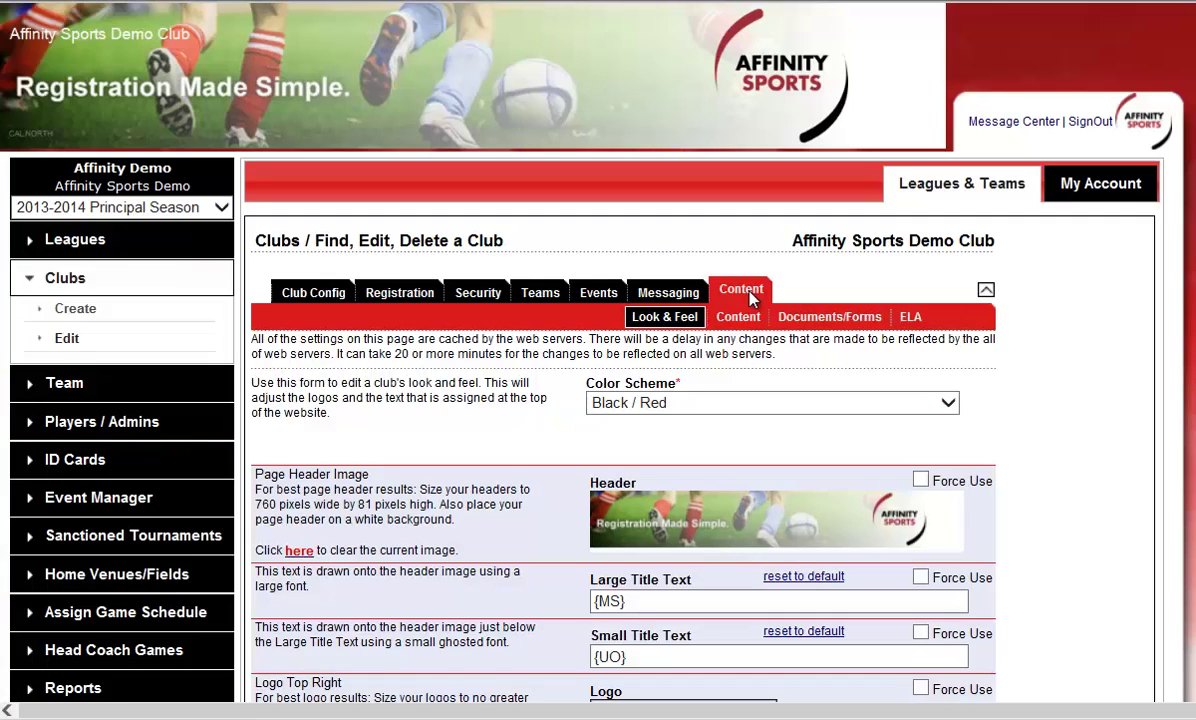
{"action": "scroll", "coordinate": [1077, 434], "scroll_direction": "down", "scroll_amount": 1}
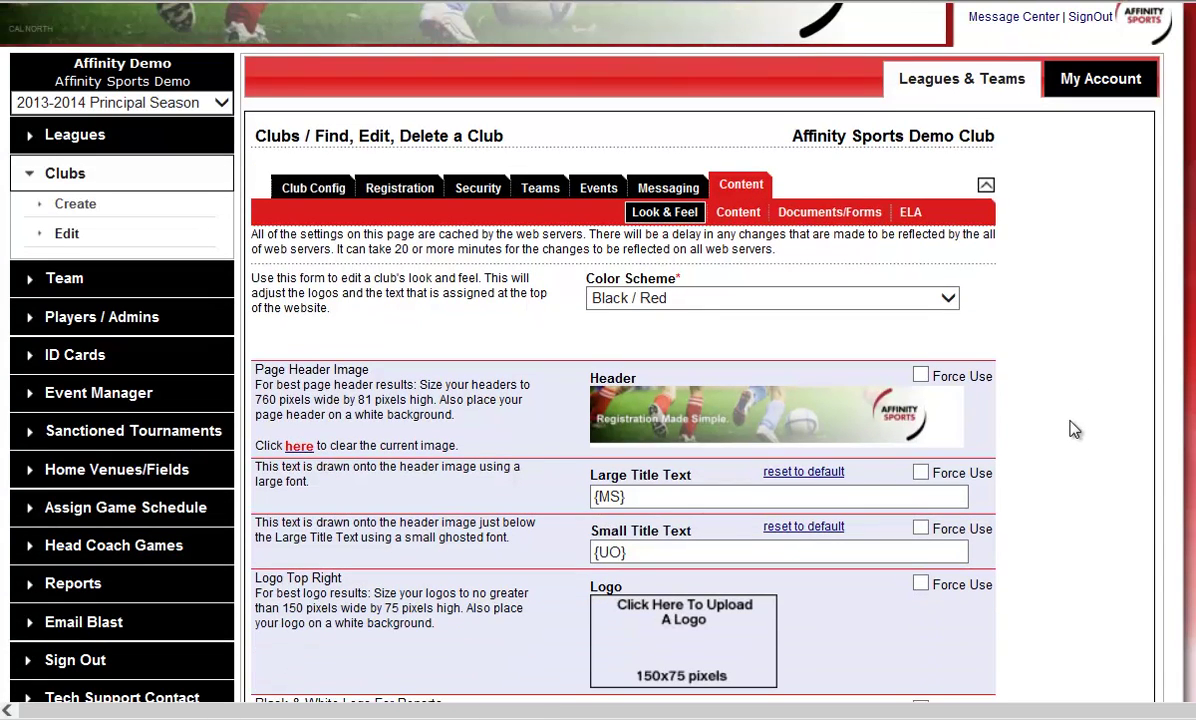
{"action": "left_click", "coordinate": [948, 299]}
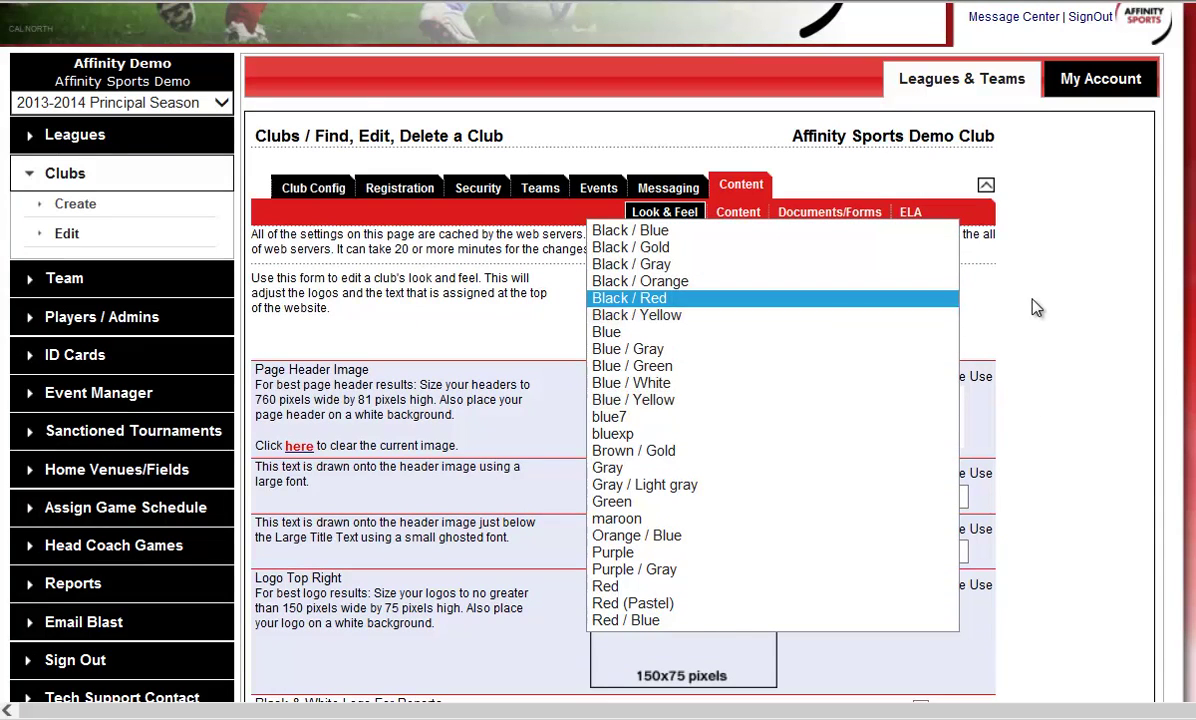
{"action": "left_click", "coordinate": [964, 279]}
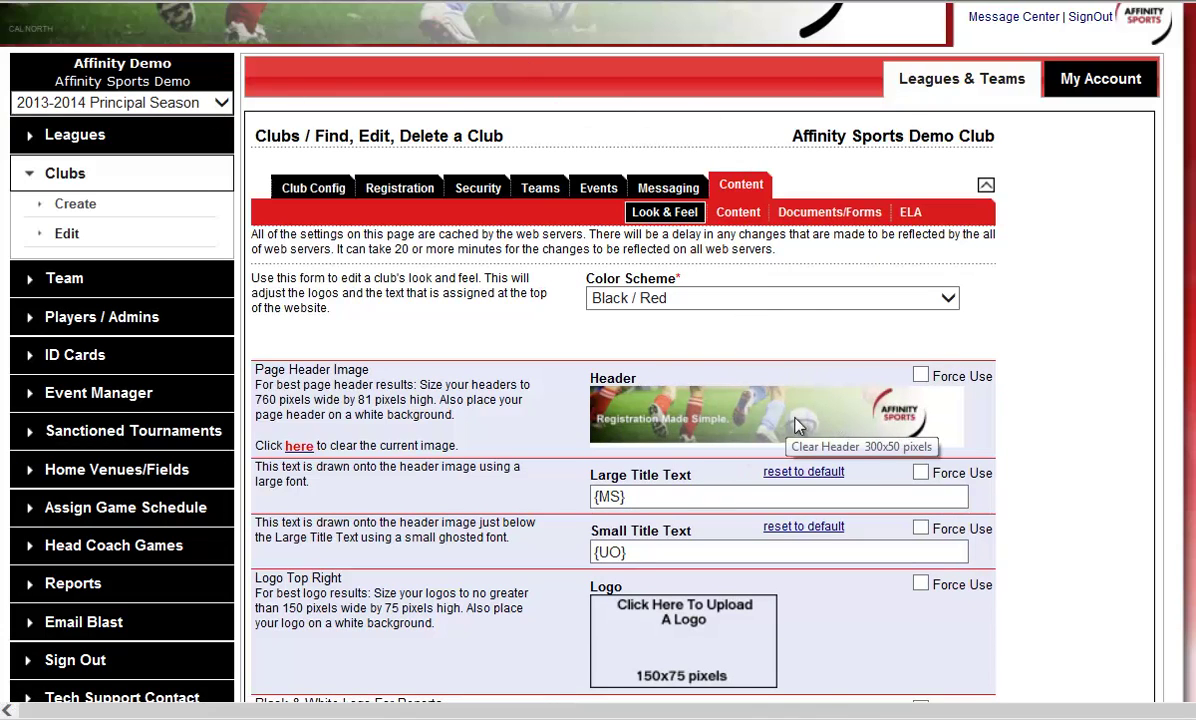
{"action": "scroll", "coordinate": [829, 426], "scroll_direction": "down", "scroll_amount": 1}
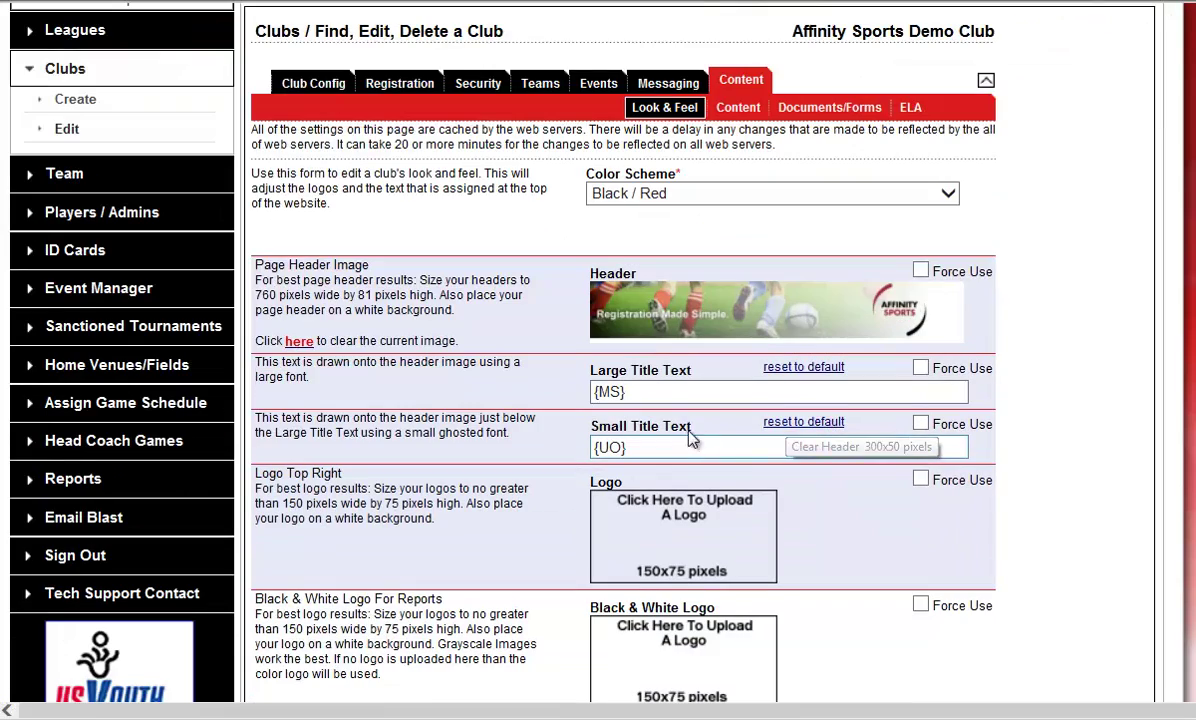
{"action": "scroll", "coordinate": [700, 545], "scroll_direction": "down", "scroll_amount": 3}
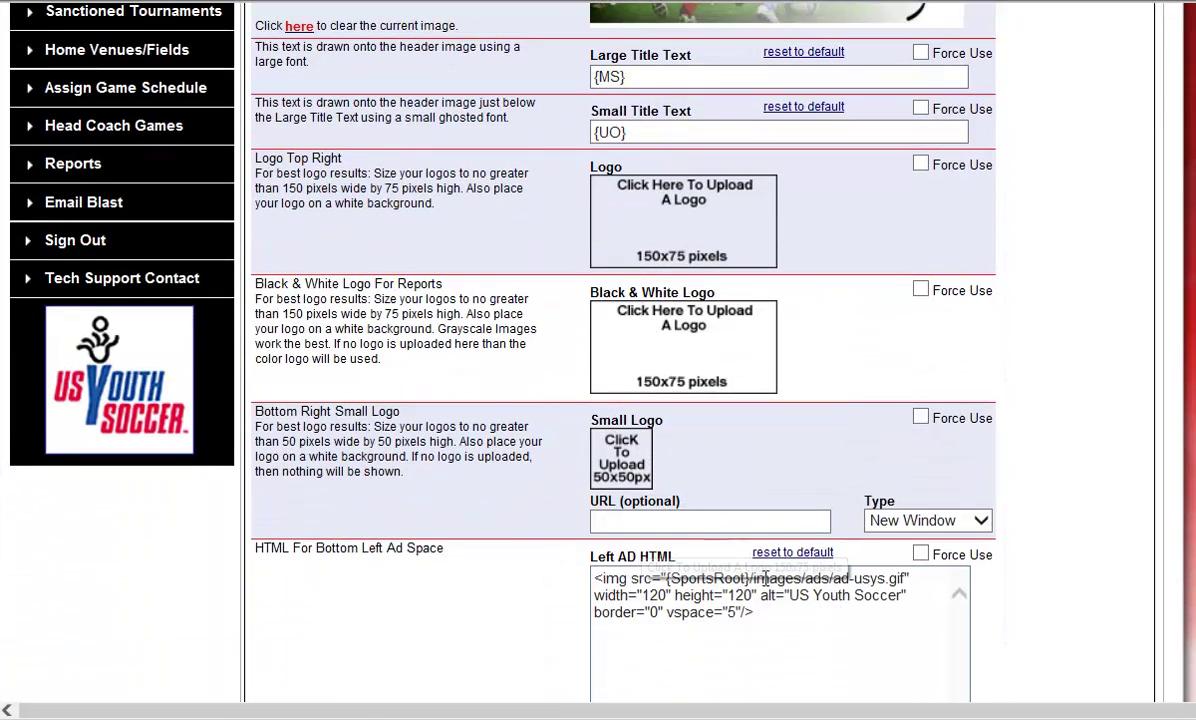
{"action": "scroll", "coordinate": [800, 570], "scroll_direction": "down", "scroll_amount": 5}
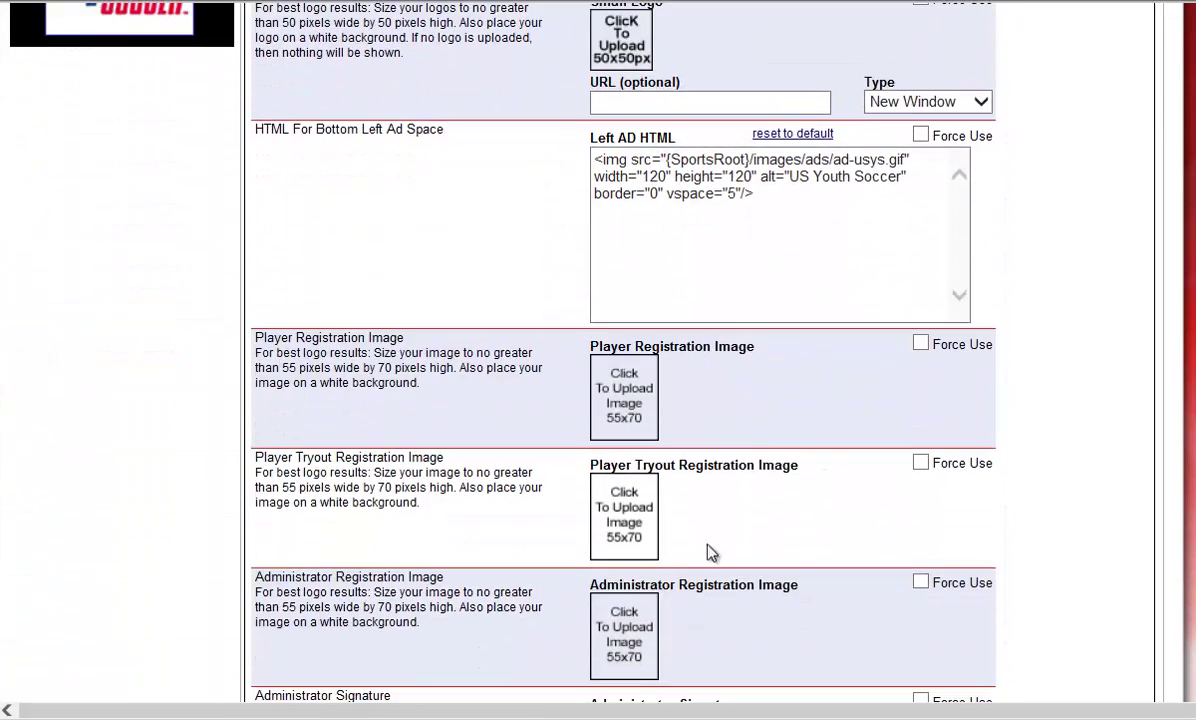
{"action": "scroll", "coordinate": [848, 640], "scroll_direction": "down", "scroll_amount": 3}
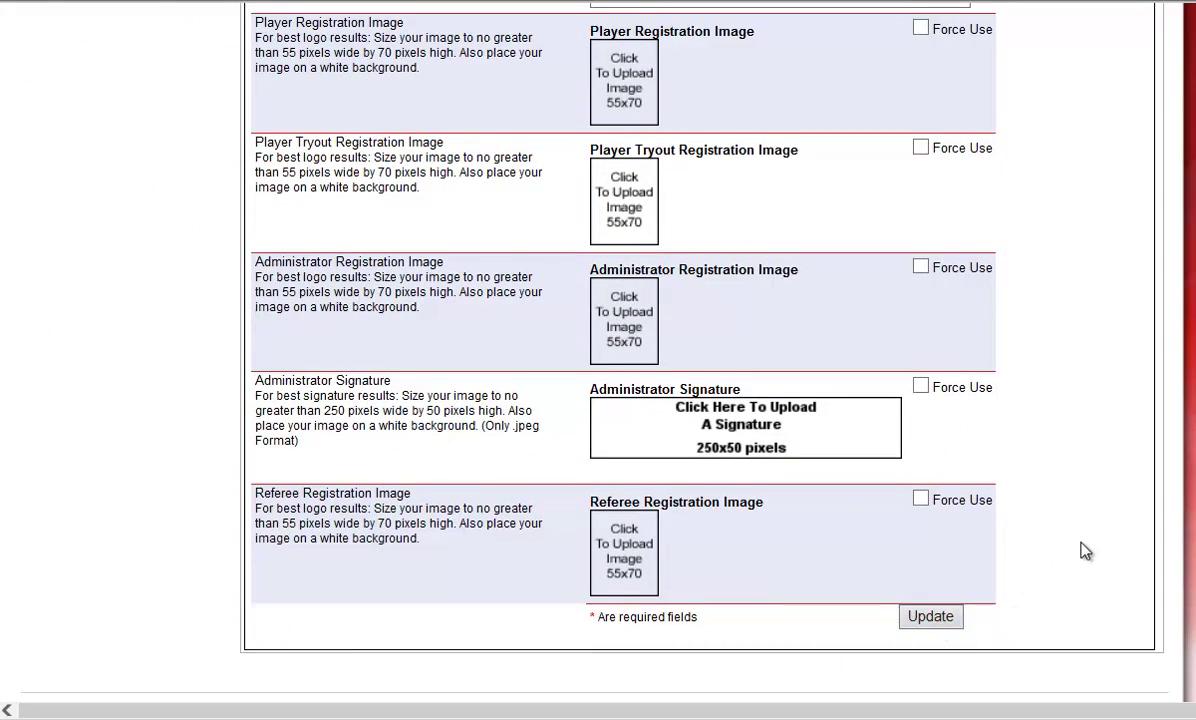
{"action": "scroll", "coordinate": [1090, 554], "scroll_direction": "up", "scroll_amount": 10}
{"action": "scroll", "coordinate": [1098, 554], "scroll_direction": "up", "scroll_amount": 3}
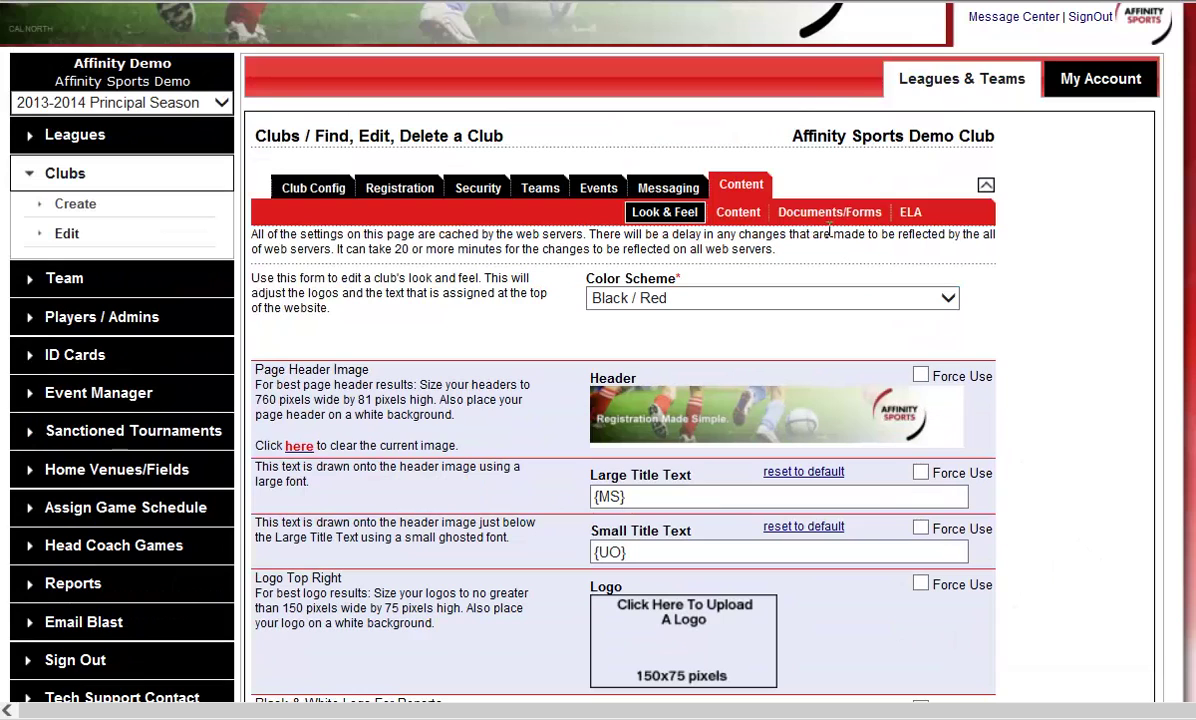
- Open the WELCOME web content in the text editor
{"action": "left_click", "coordinate": [740, 216]}
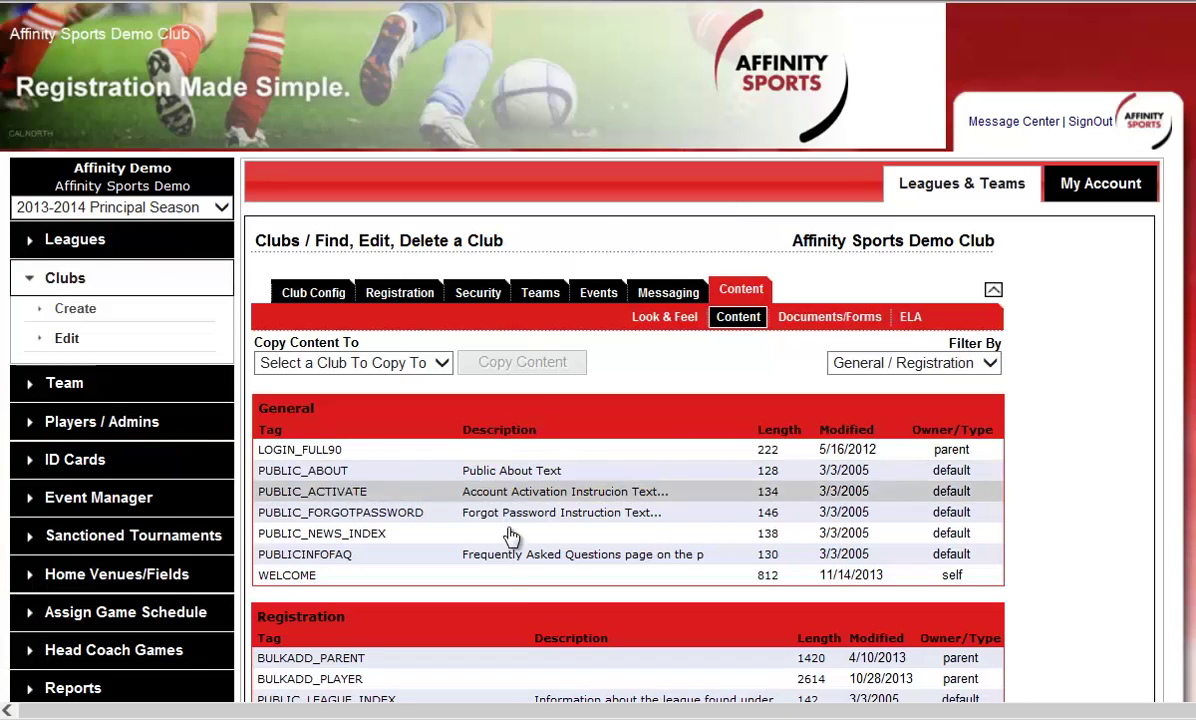
{"action": "left_click", "coordinate": [500, 577]}
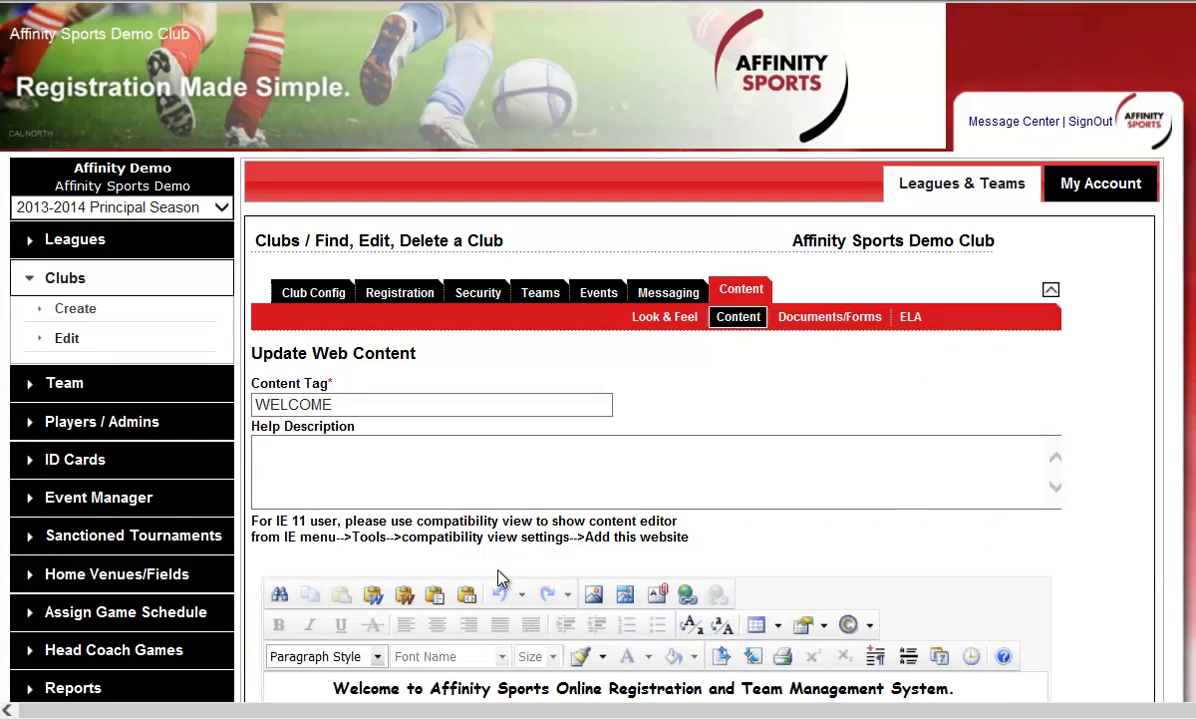
{"action": "scroll", "coordinate": [1114, 519], "scroll_direction": "down", "scroll_amount": 2}
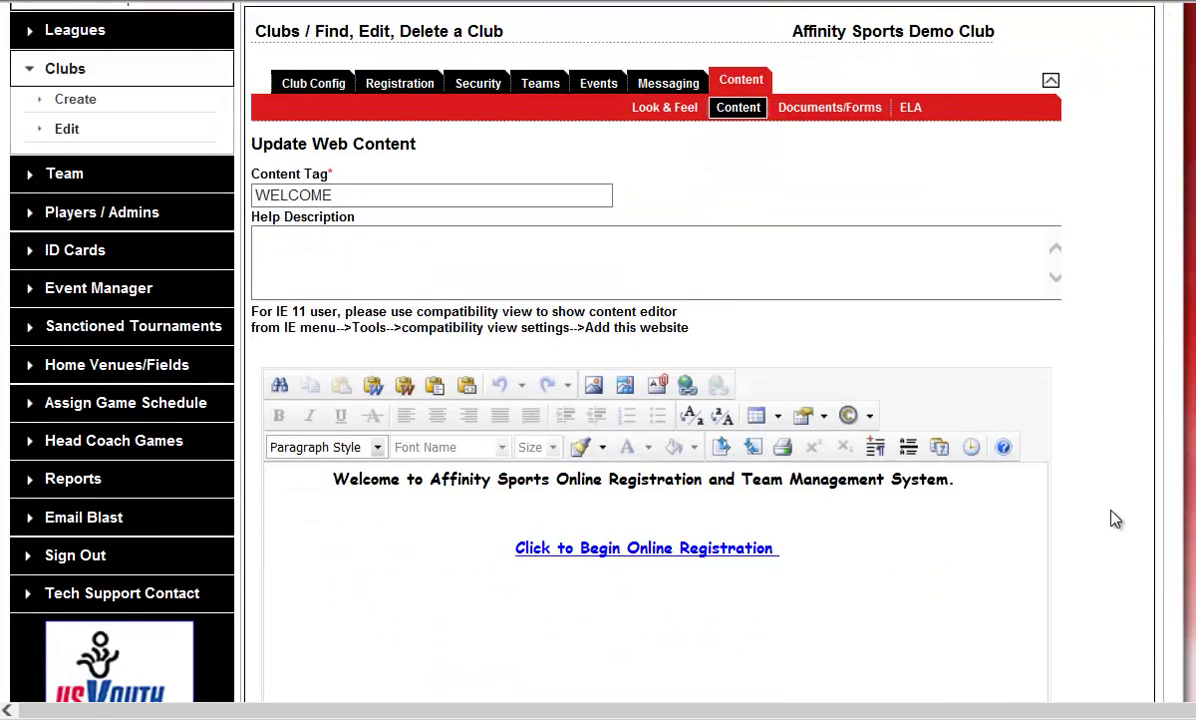
{"action": "left_click", "coordinate": [987, 476]}
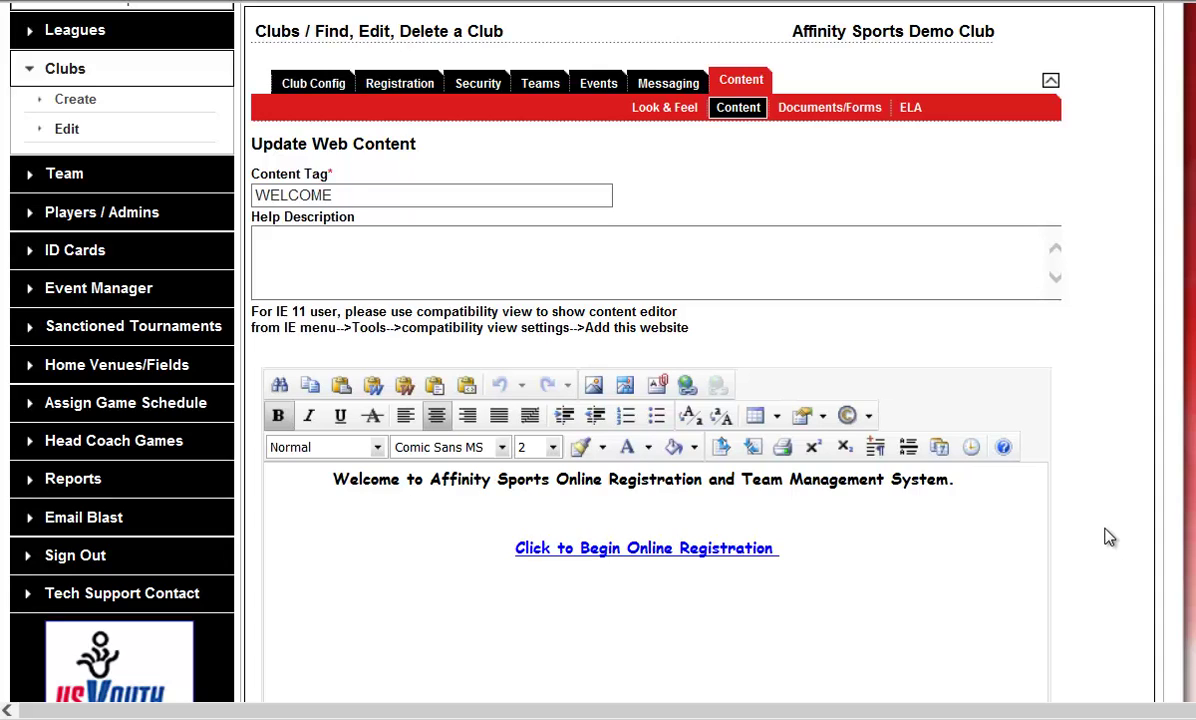
- Add lines 'Rec Fees are $100' and 'Comp Fees Are $500 with payment plan option', then update
{"action": "key", "text": "Down"}
{"action": "key", "text": "Down"}
{"action": "key", "text": "Return"}
{"action": "type", "text": "Rec Fees "}
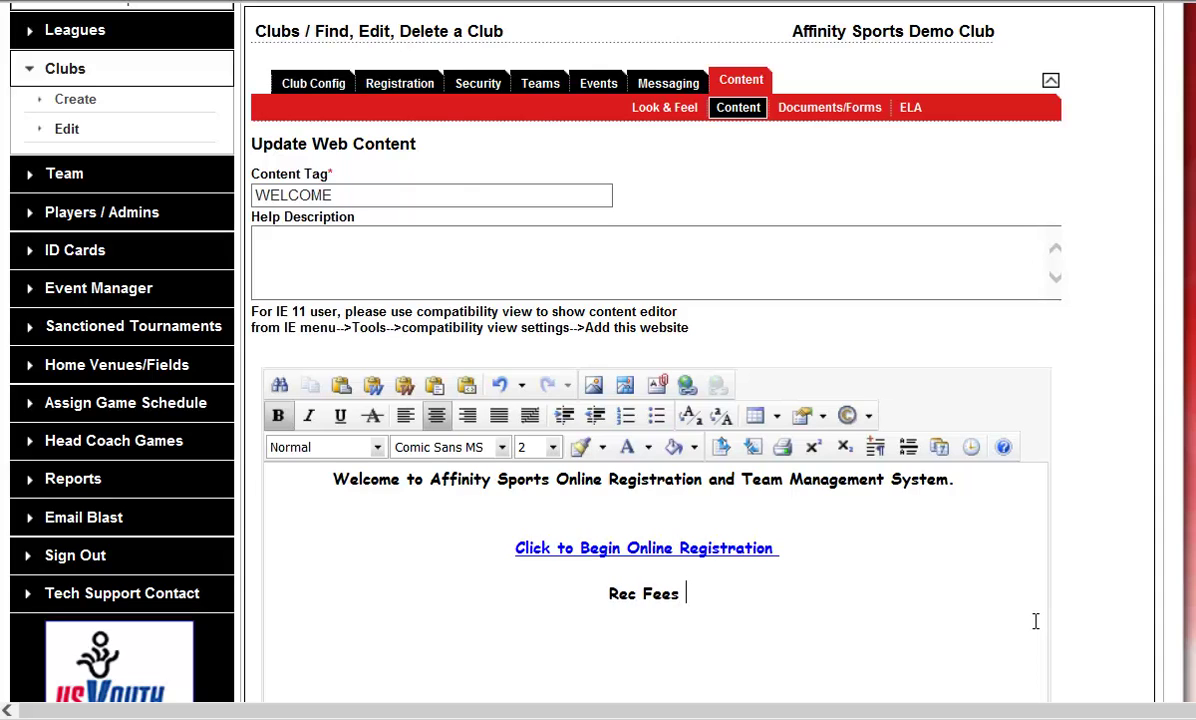
{"action": "type", "text": "are $100 "}
{"action": "type", "text": "Comp DF"}
{"action": "key", "text": "BackSpace"}
{"action": "key", "text": "BackSpace"}
{"action": "type", "text": "Fees Are $"}
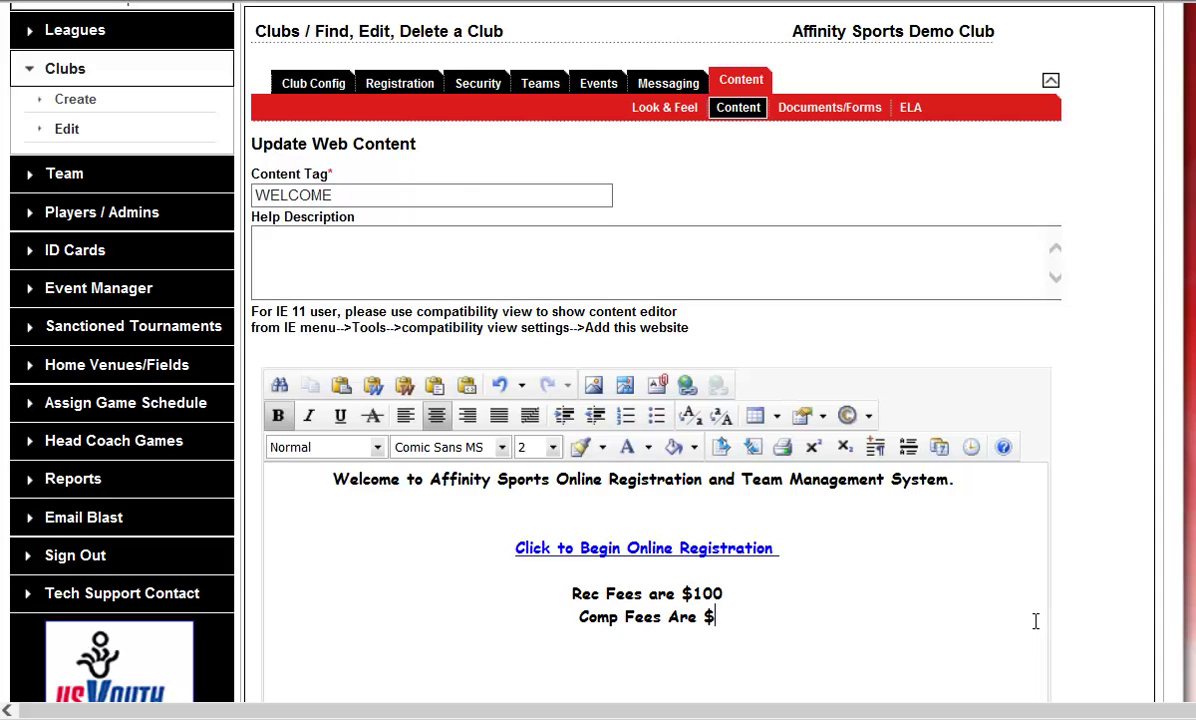
{"action": "type", "text": "500 "}
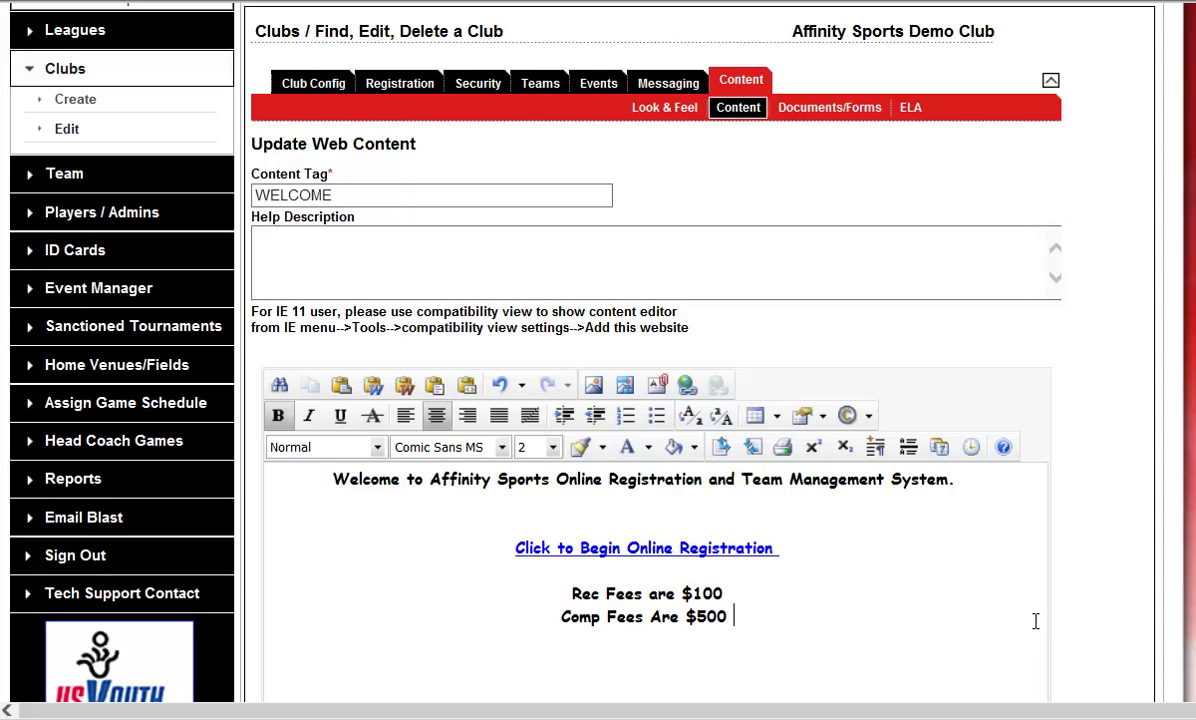
{"action": "type", "text": "with payment p"}
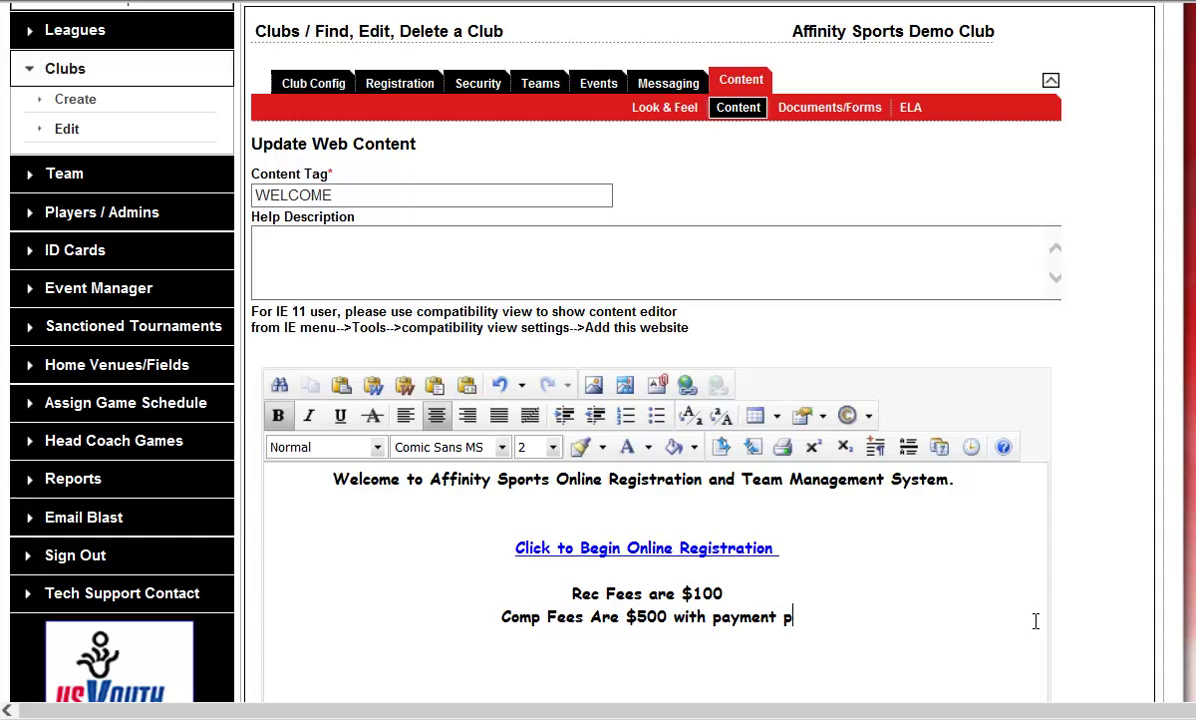
{"action": "type", "text": "lan o"}
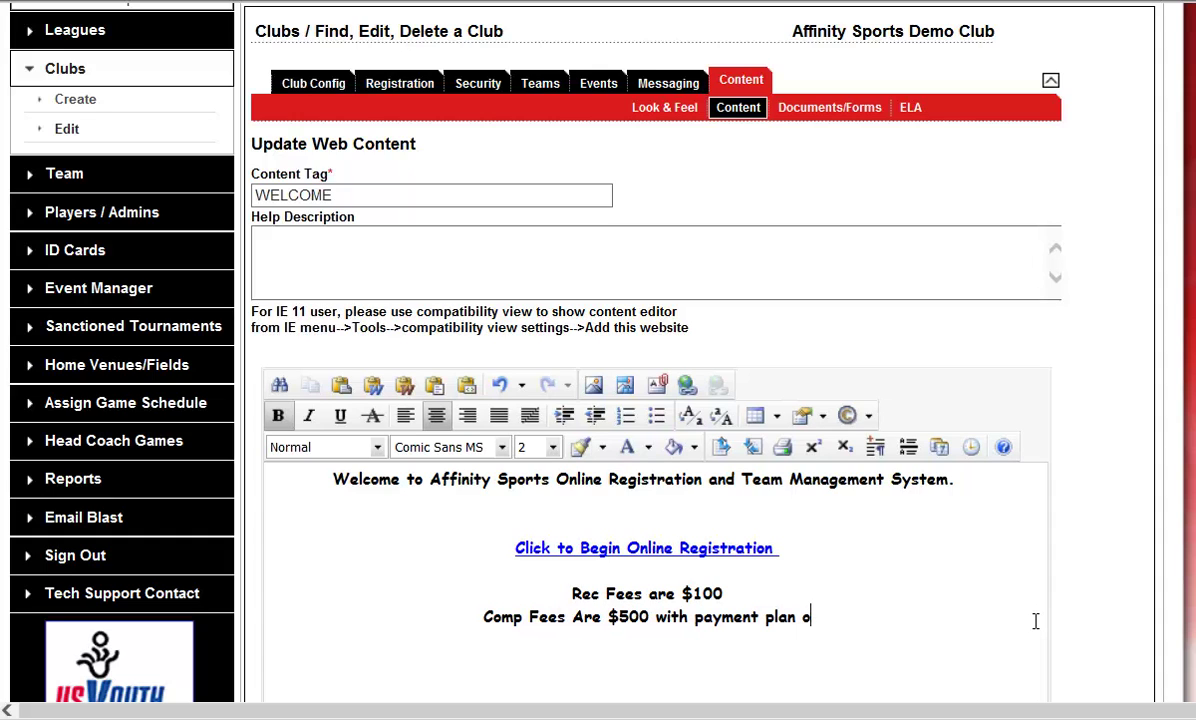
{"action": "type", "text": "ption"}
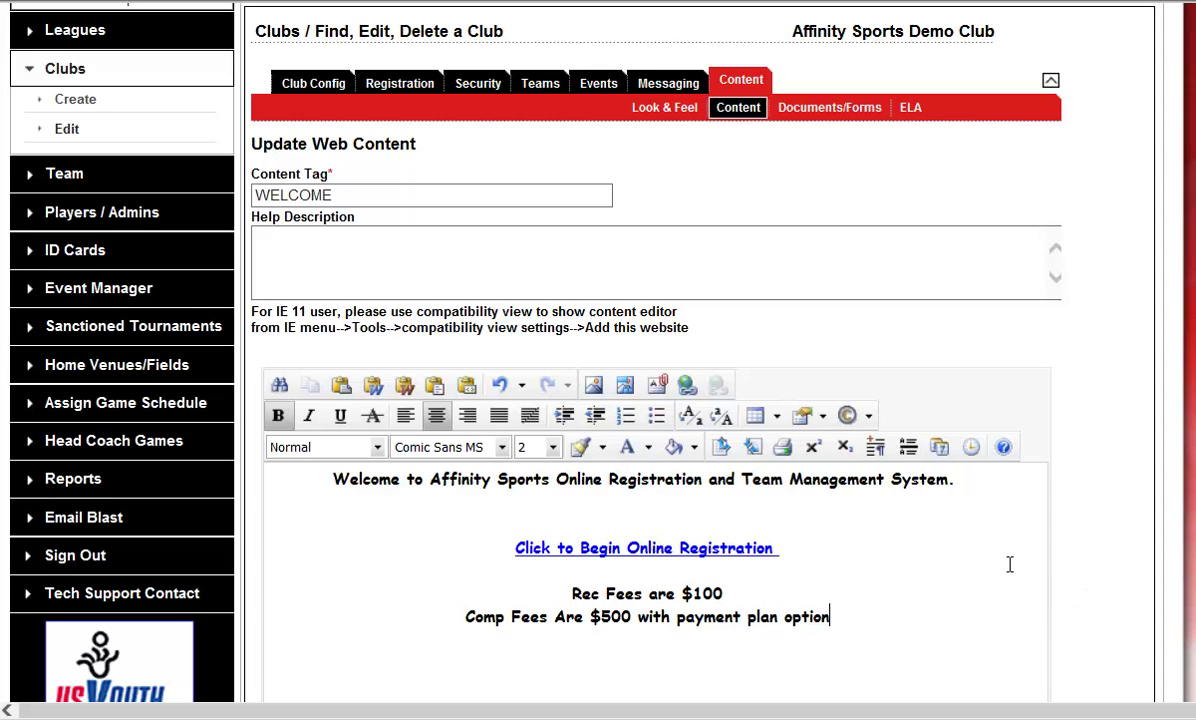
{"action": "scroll", "coordinate": [1009, 563], "scroll_direction": "down", "scroll_amount": 5}
{"action": "left_click", "coordinate": [998, 574]}
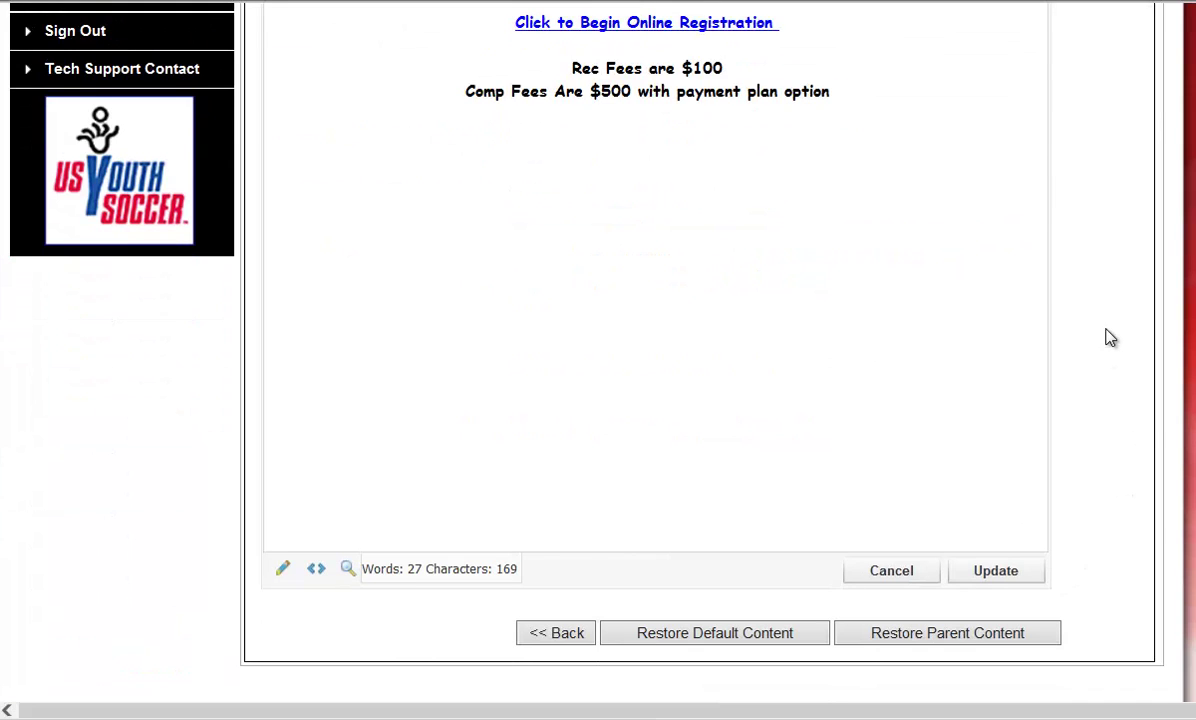
{"action": "scroll", "coordinate": [1108, 330], "scroll_direction": "up", "scroll_amount": 7}
- View the empty Documents/Forms page, then move to the ELA content page
{"action": "left_click", "coordinate": [815, 320]}
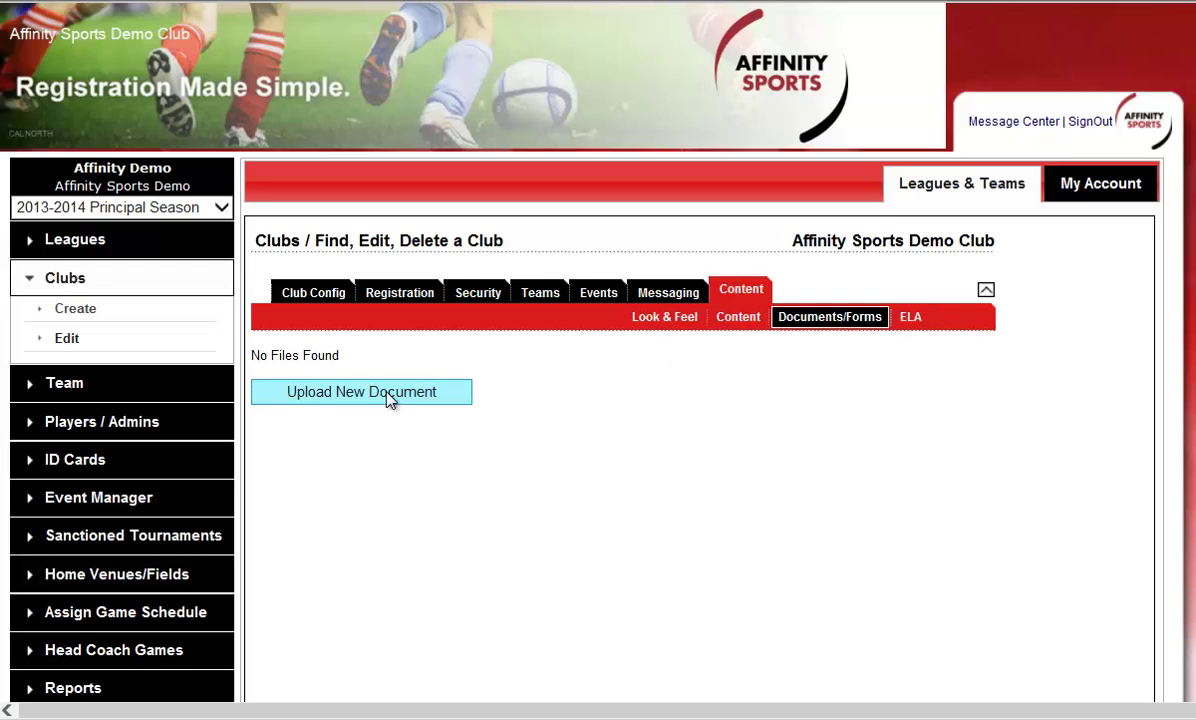
{"action": "left_click", "coordinate": [910, 320]}
- Add a Refund Policy Registration ELA reading 'No refunds after Feb 1st 2014.'
{"action": "left_click", "coordinate": [660, 460]}
{"action": "type", "text": "Refund Policy"}
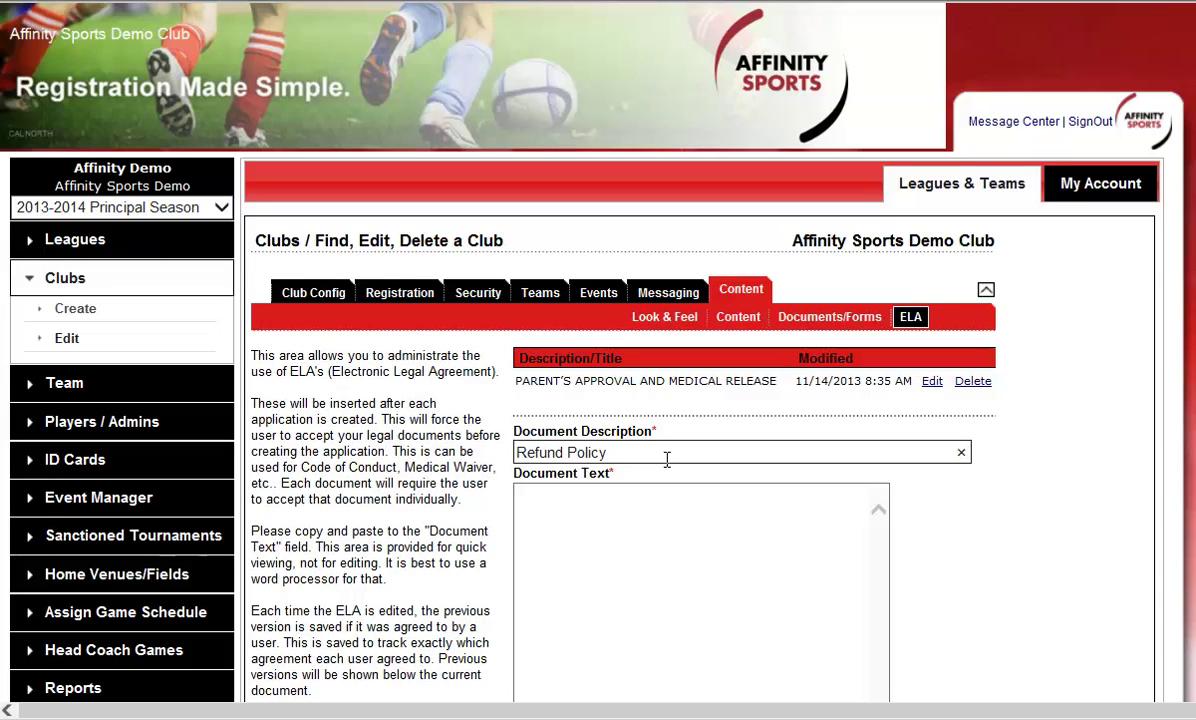
{"action": "key", "text": "Tab"}
{"action": "type", "text": "No "}
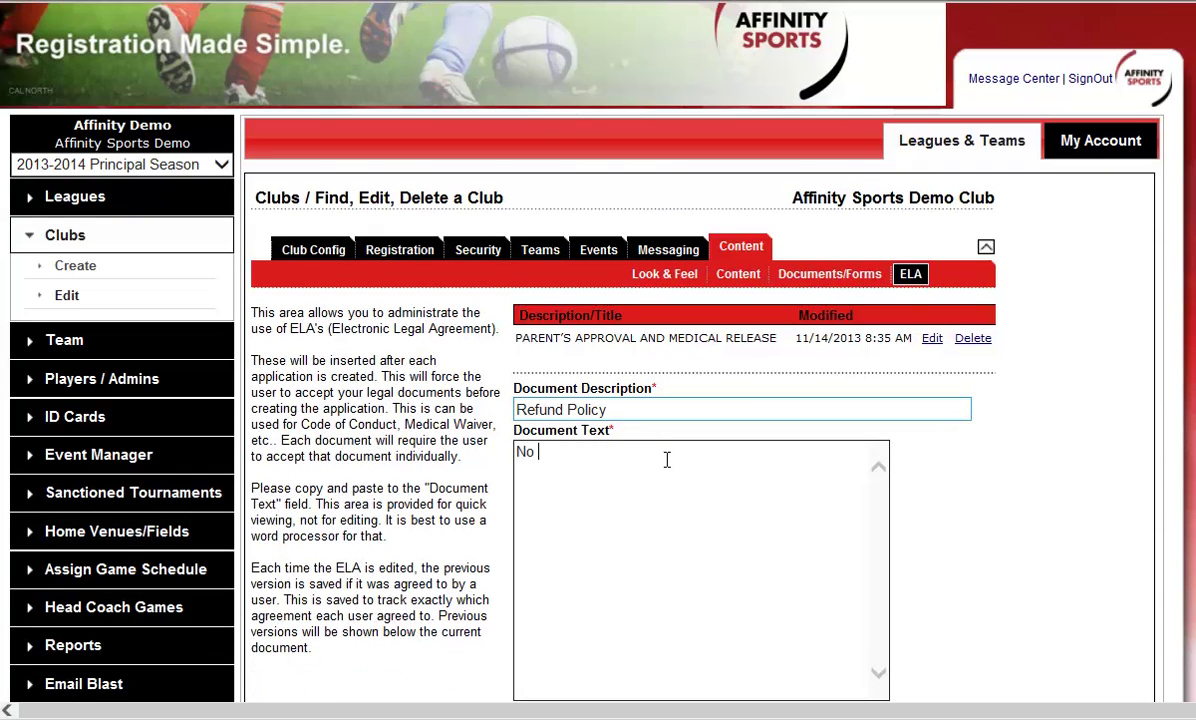
{"action": "type", "text": "refunds after Feb "}
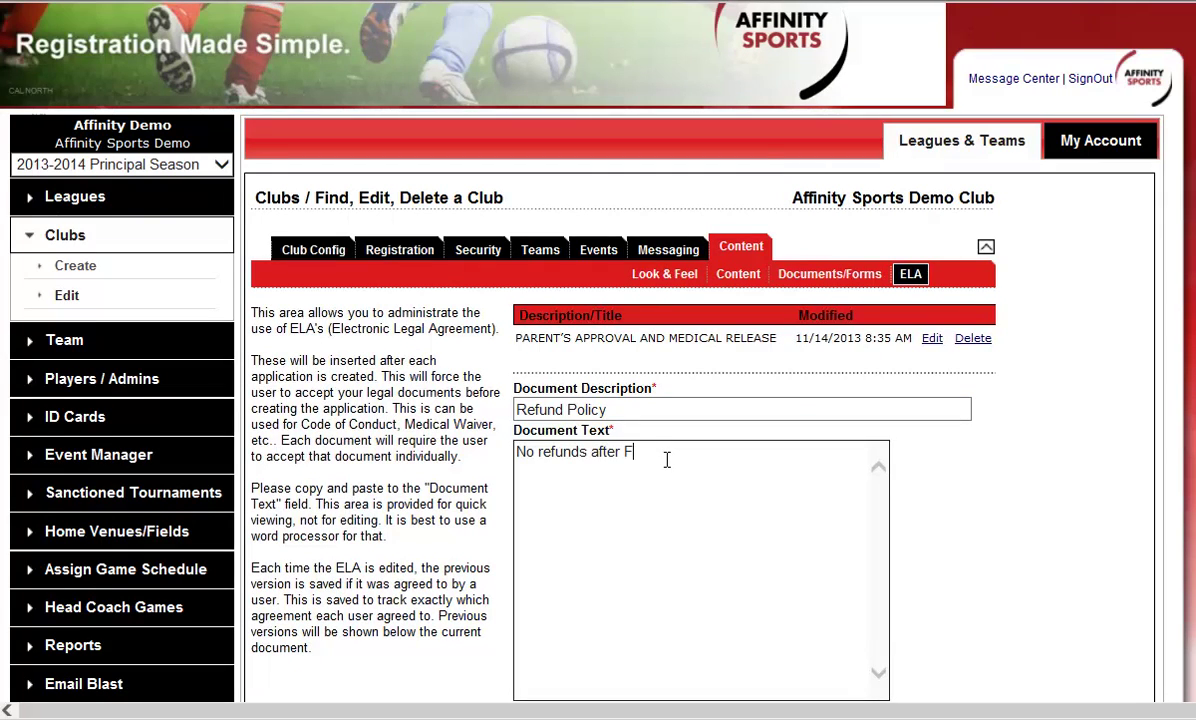
{"action": "type", "text": "1st 2014."}
{"action": "scroll", "coordinate": [774, 454], "scroll_direction": "down", "scroll_amount": 3}
{"action": "left_click", "coordinate": [622, 405]}
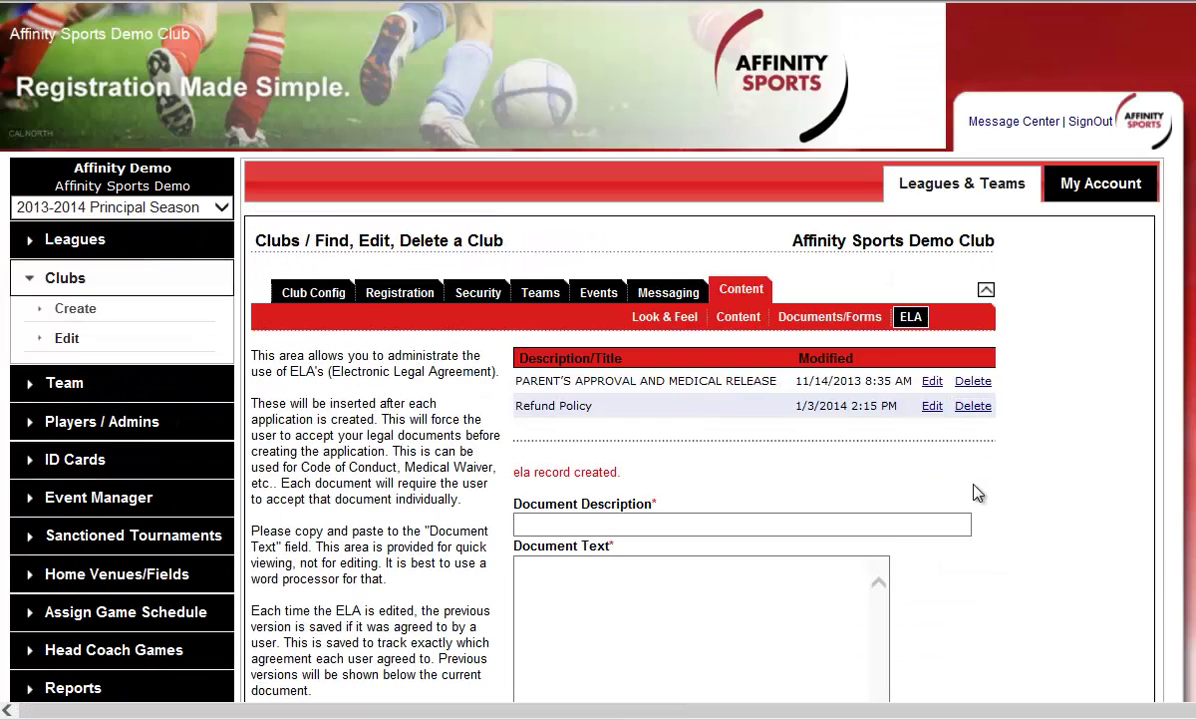
{"action": "left_click", "coordinate": [846, 525]}
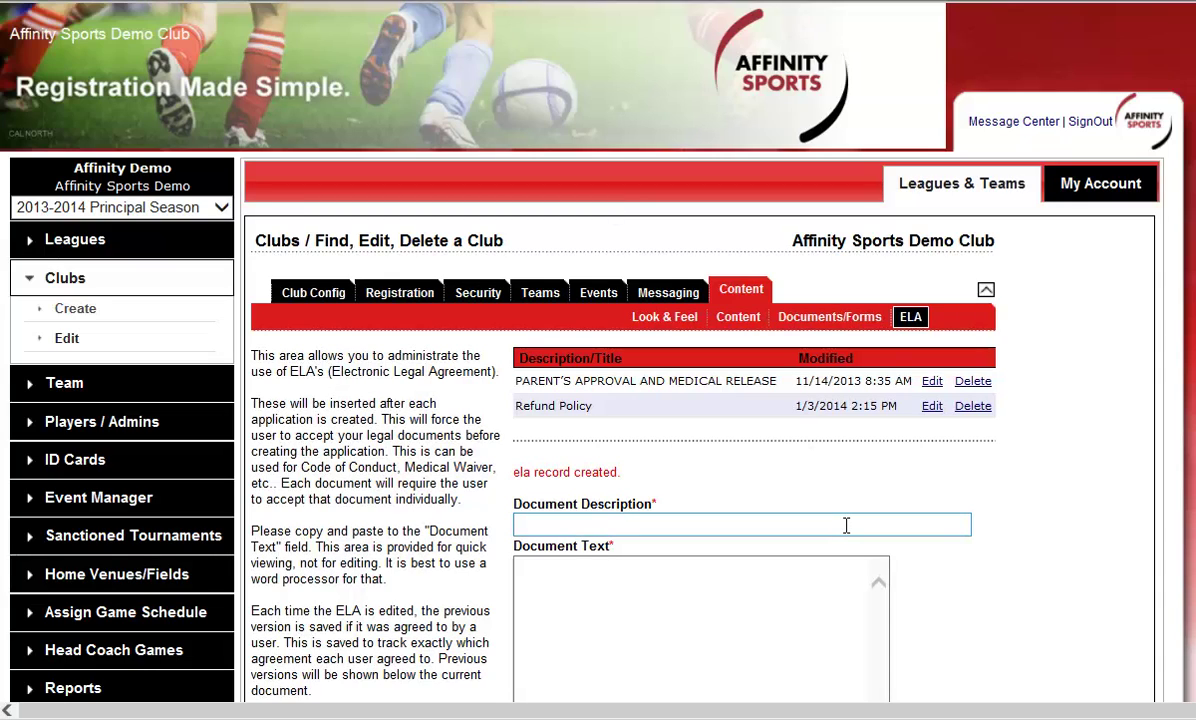
{"action": "left_click", "coordinate": [678, 296]}
- Set the Player Registration Thank You template's From Name to 'Club Name Here' and save
{"action": "scroll", "coordinate": [555, 408], "scroll_direction": "down", "scroll_amount": 1}
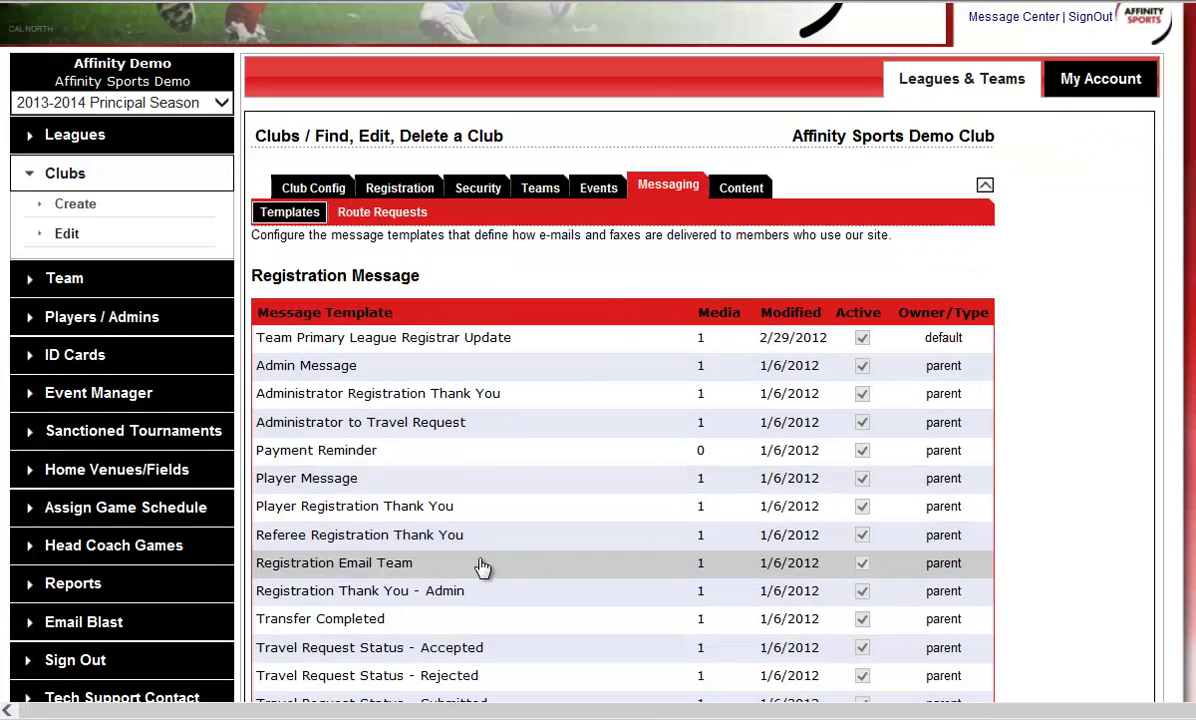
{"action": "left_click", "coordinate": [485, 508]}
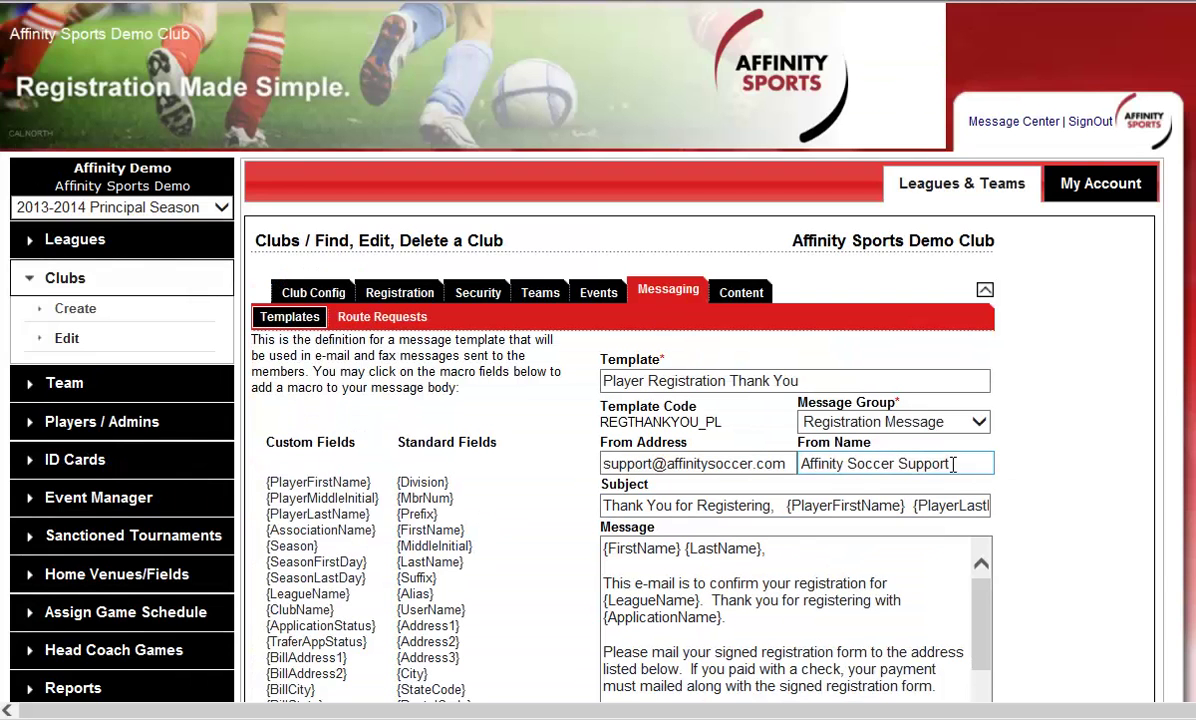
{"action": "triple_click", "coordinate": [923, 463]}
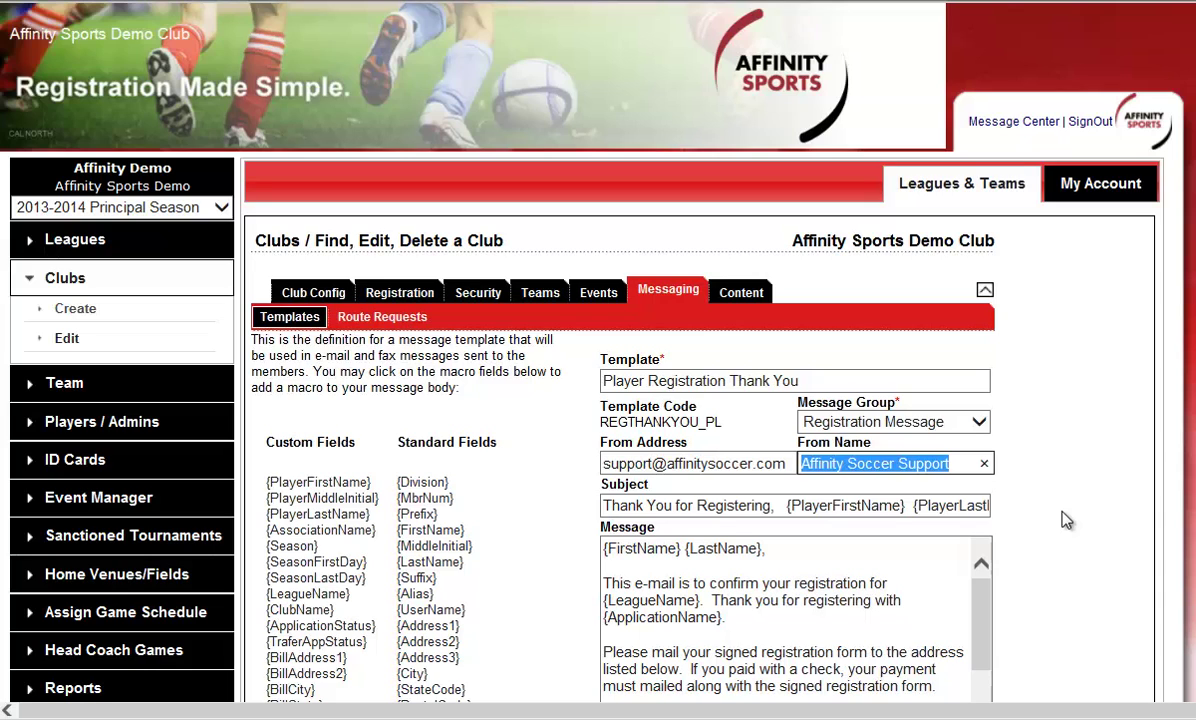
{"action": "type", "text": "Club Name Here"}
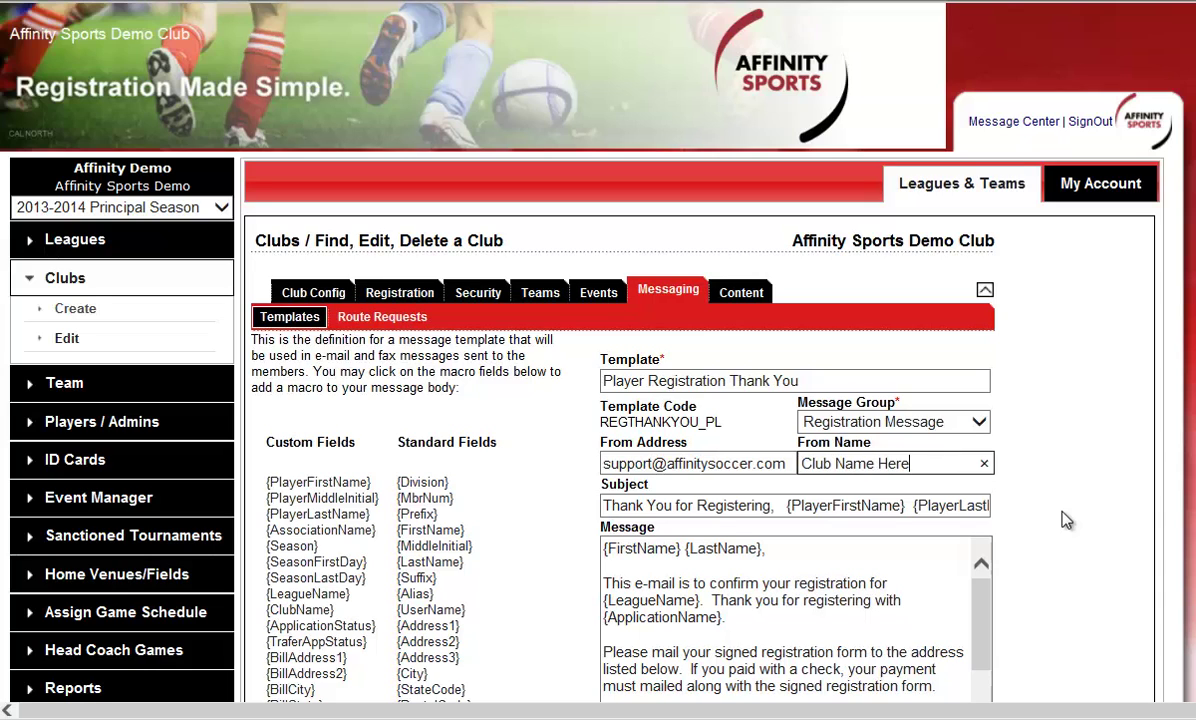
{"action": "scroll", "coordinate": [930, 400], "scroll_direction": "down", "scroll_amount": 1}
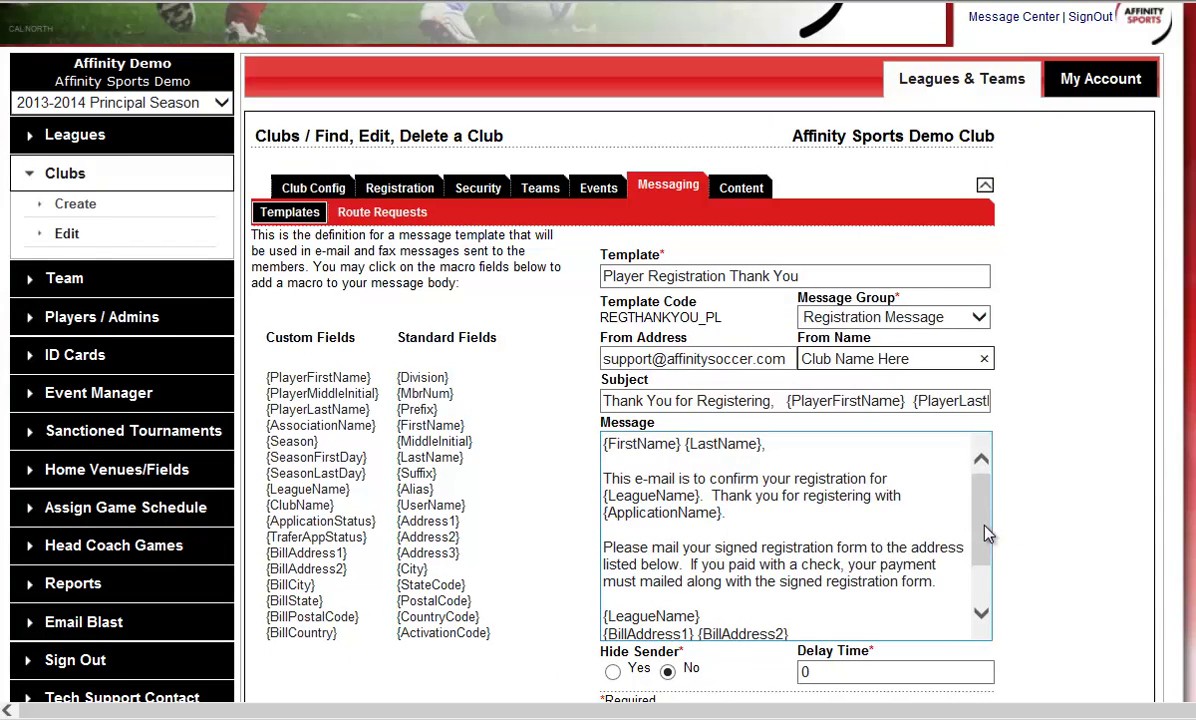
{"action": "scroll", "coordinate": [985, 530], "scroll_direction": "down", "scroll_amount": 1}
{"action": "scroll", "coordinate": [988, 528], "scroll_direction": "up", "scroll_amount": 1}
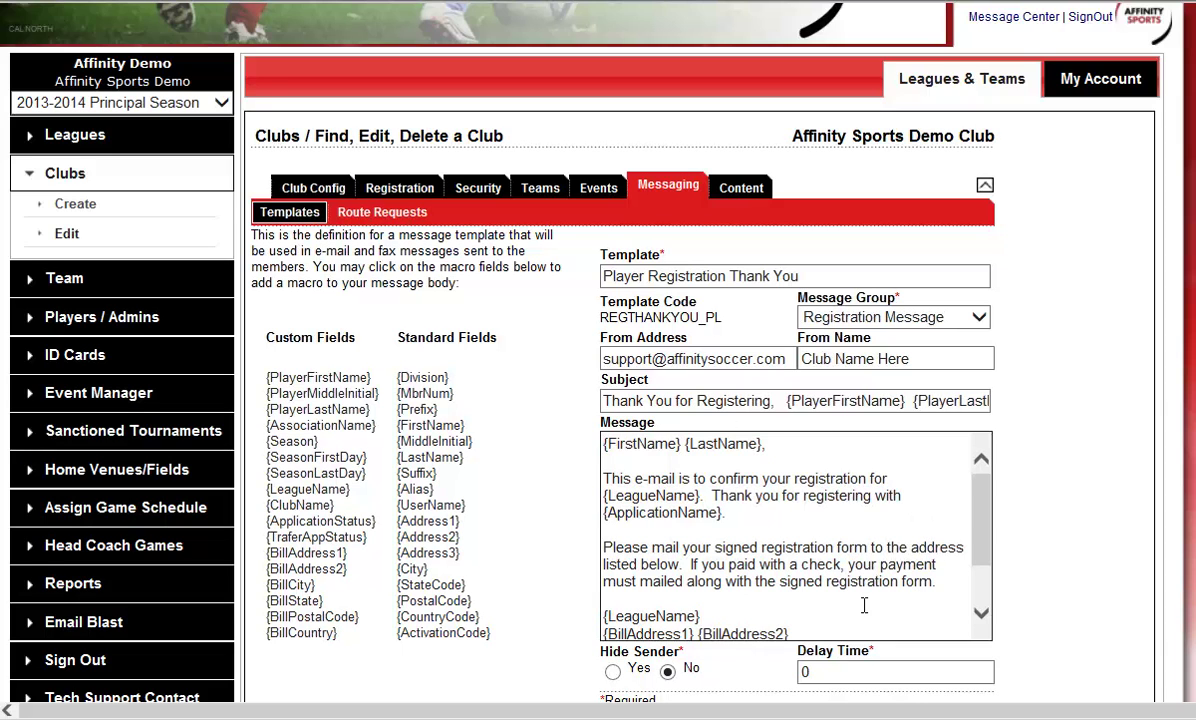
{"action": "scroll", "coordinate": [1039, 534], "scroll_direction": "down", "scroll_amount": 2}
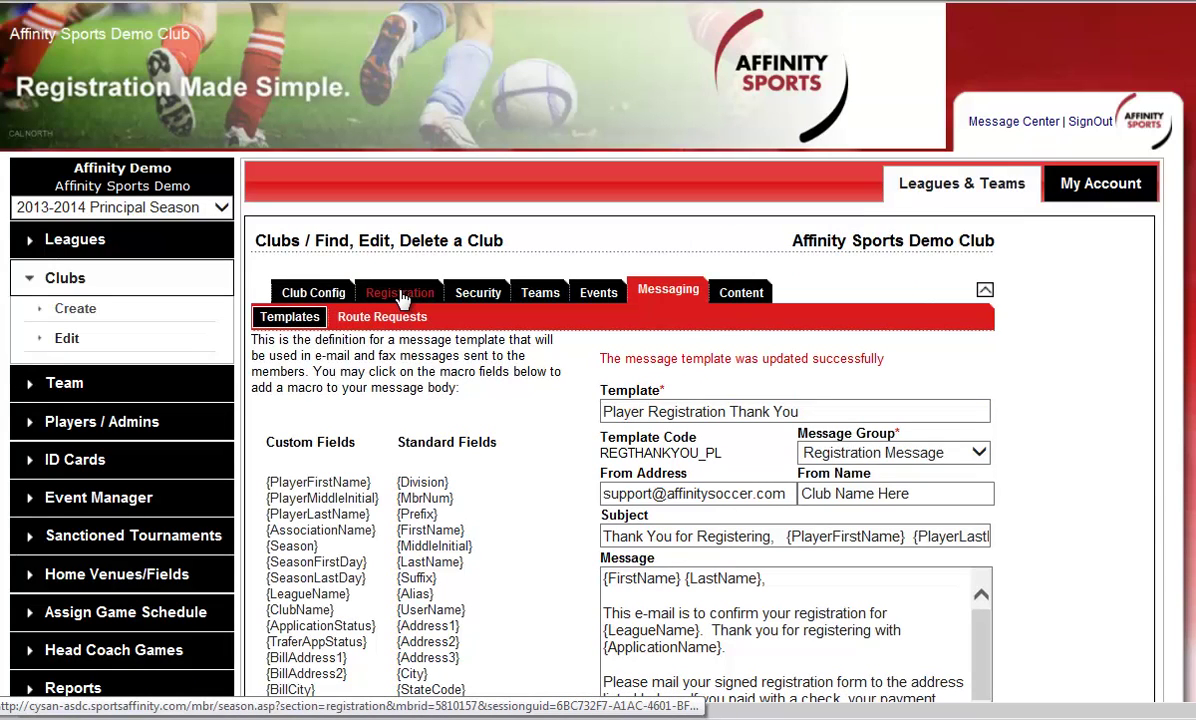
- Copy the club's Domain Name from Club Config and open a new browser tab
{"action": "left_click", "coordinate": [325, 297]}
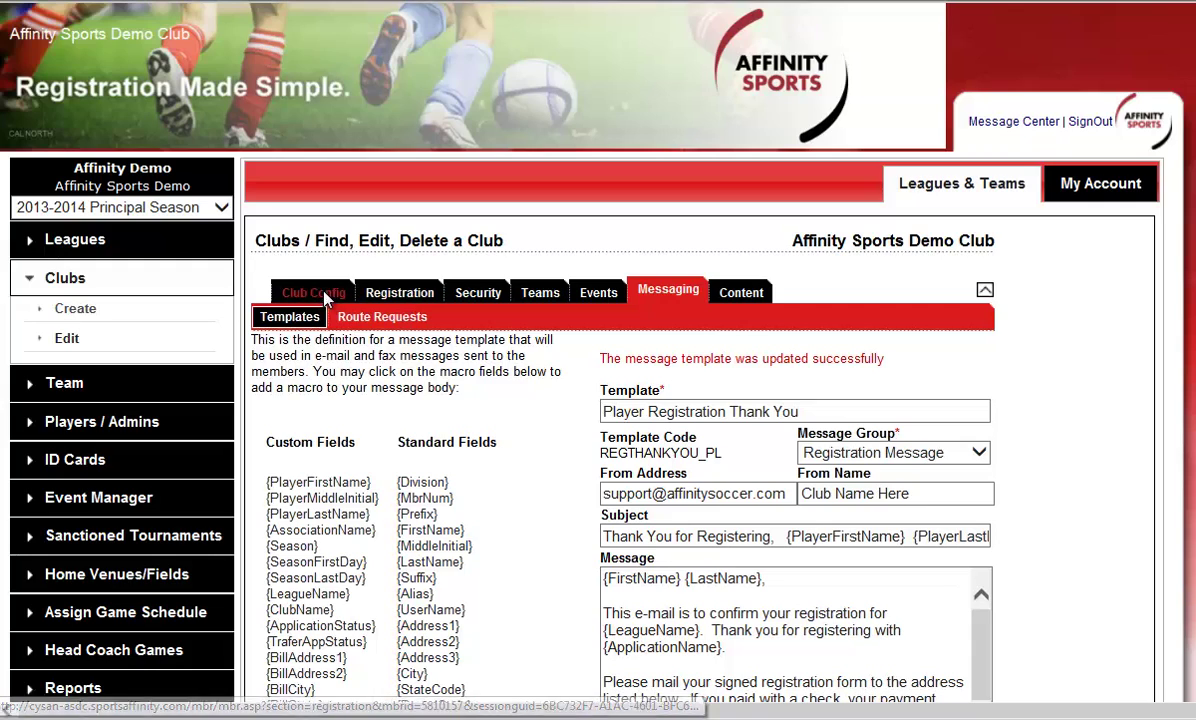
{"action": "scroll", "coordinate": [737, 575], "scroll_direction": "down", "scroll_amount": 1}
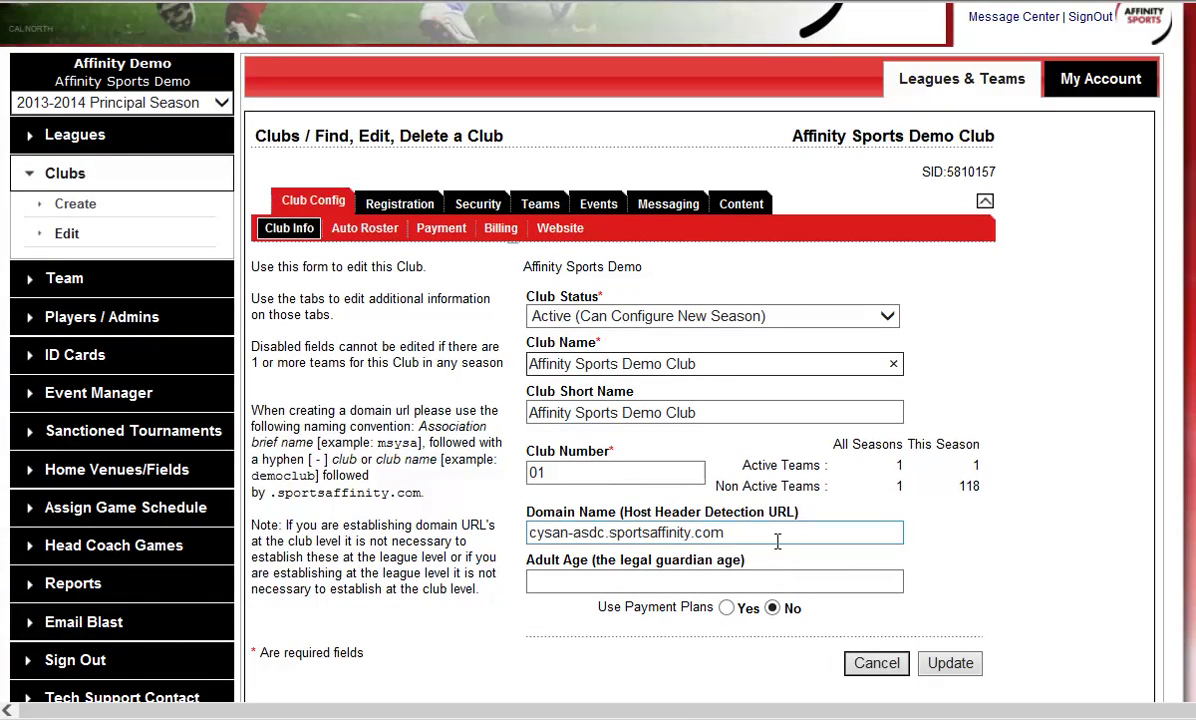
{"action": "left_click_drag", "start_coordinate": [778, 541], "coordinate": [528, 534]}
{"action": "right_click", "coordinate": [608, 541]}
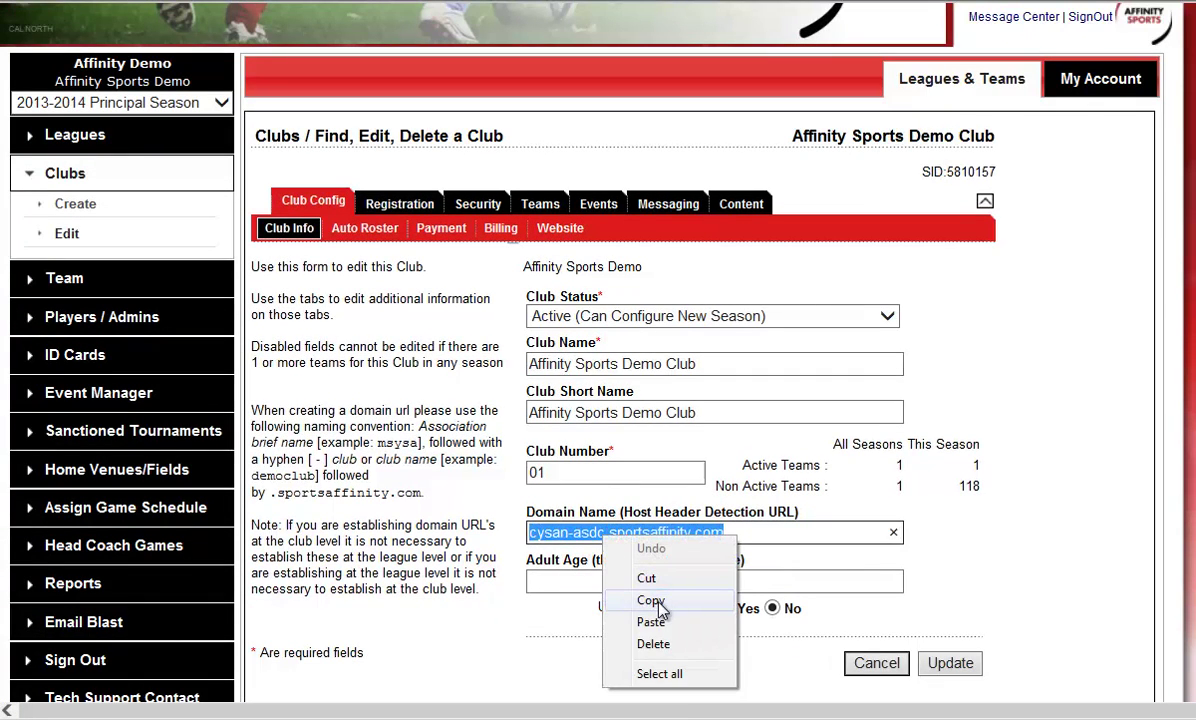
{"action": "left_click", "coordinate": [652, 600]}
{"action": "key", "text": "ctrl+t"}
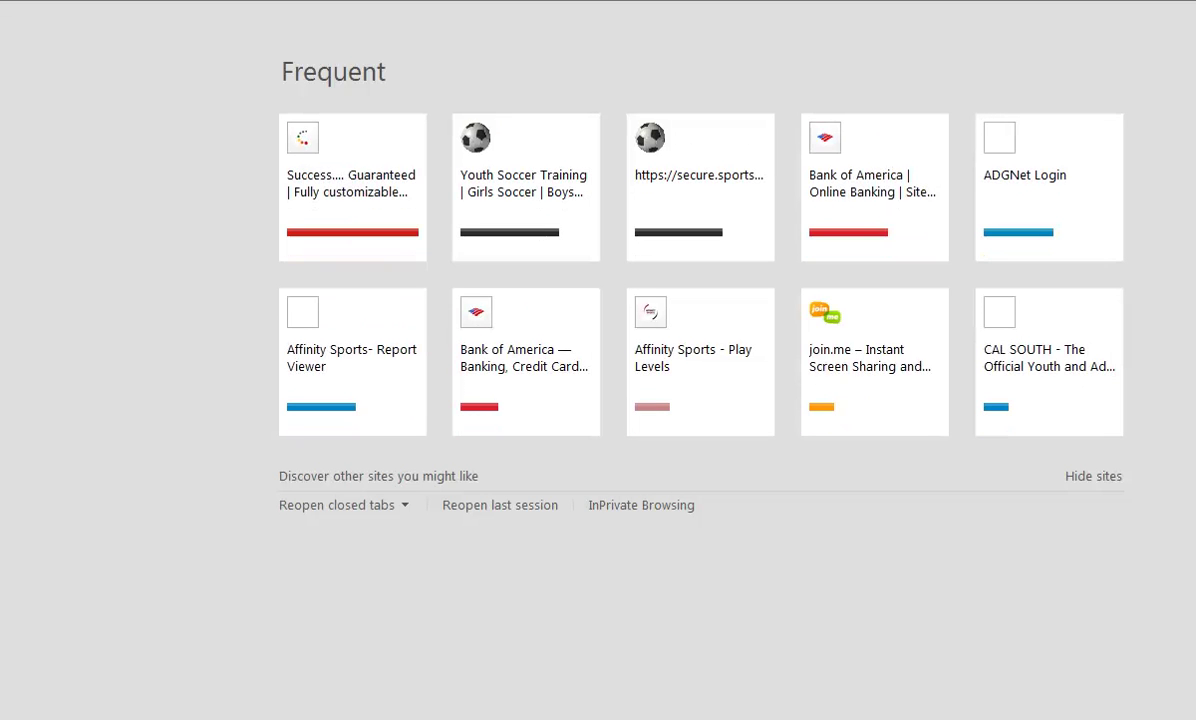
- Paste the copied club domain into the address bar and load the club's public site
{"action": "right_click", "coordinate": [345, 1]}
{"action": "left_click", "coordinate": [380, 1]}
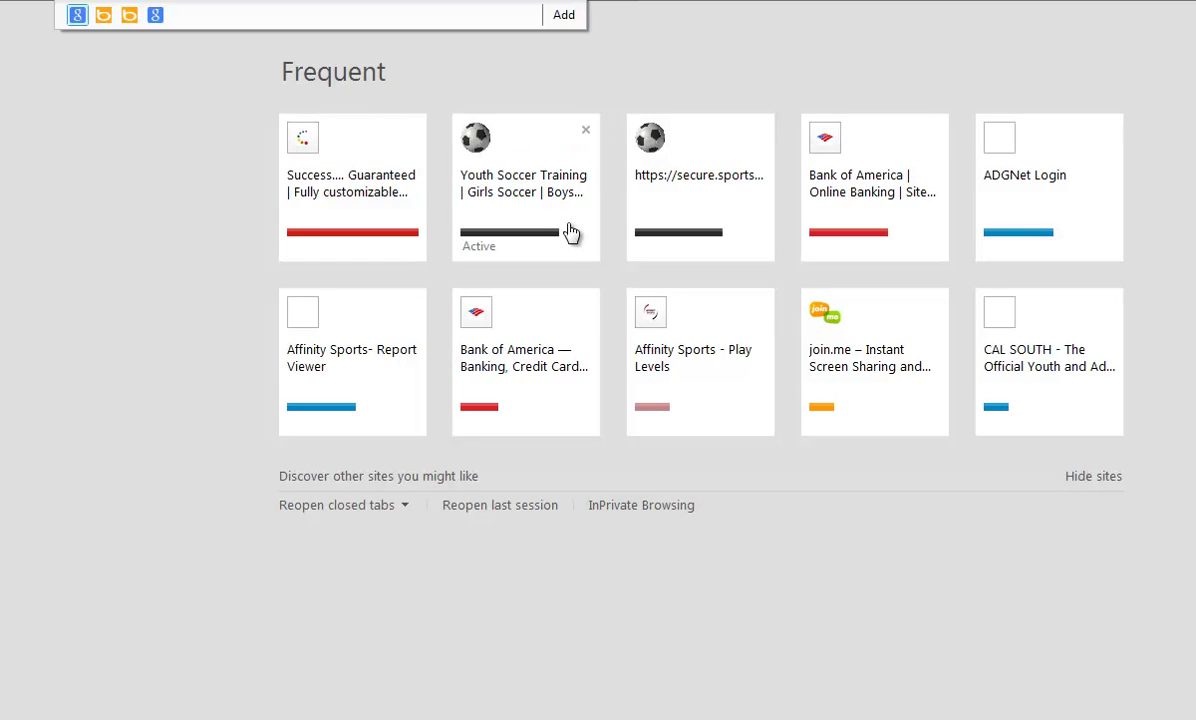
{"action": "key", "text": "Return"}
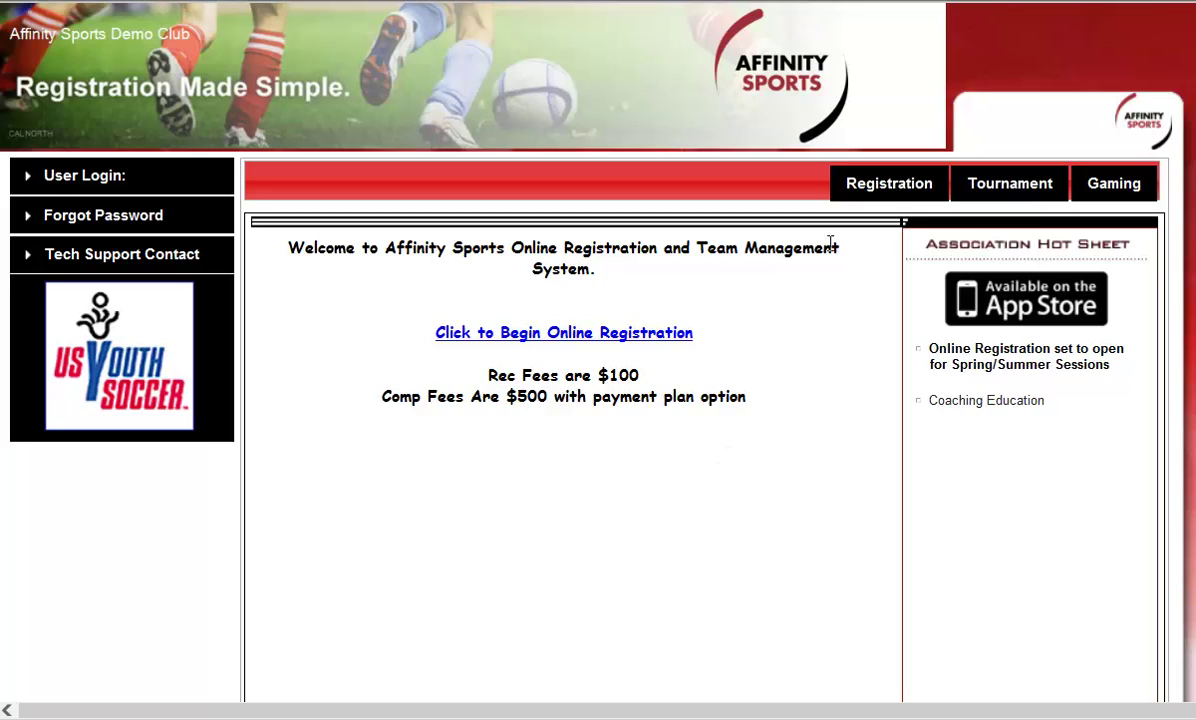
- Start online registration for the 2013-2014 Principal Season from the club site
{"action": "left_click", "coordinate": [890, 183]}
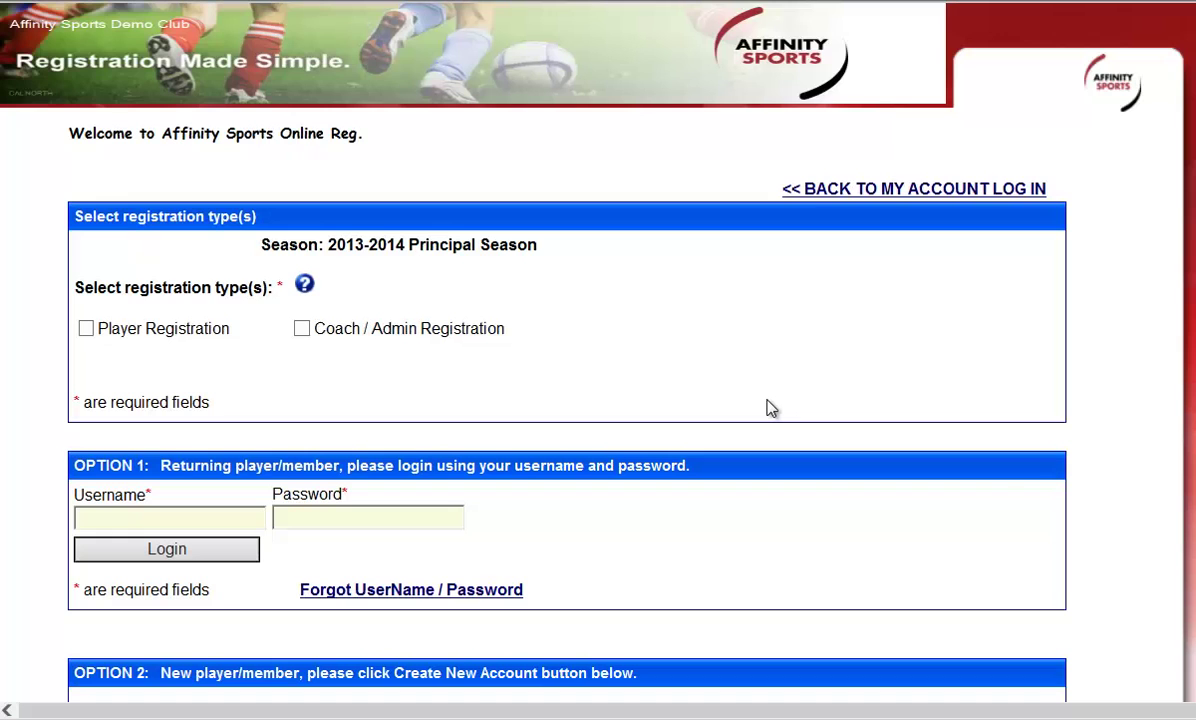
{"action": "scroll", "coordinate": [765, 404], "scroll_direction": "down", "scroll_amount": 2}
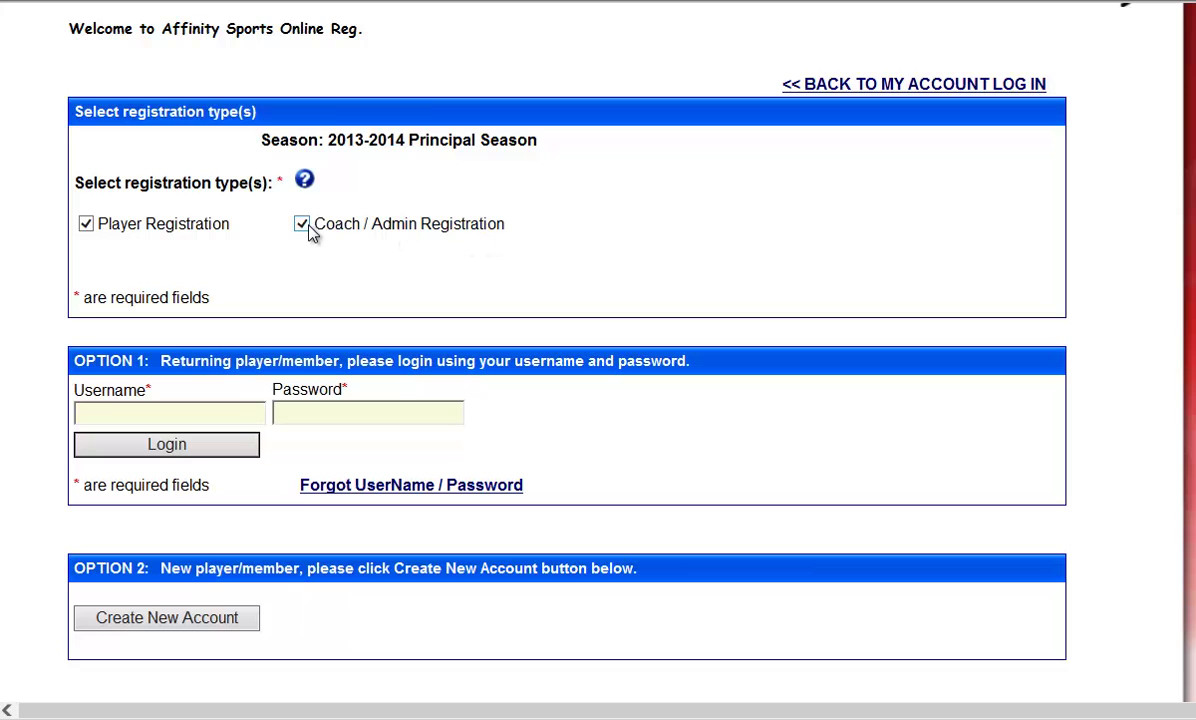
- Keep only Player Registration selected and begin creating a new account
{"action": "left_click", "coordinate": [306, 226]}
{"action": "left_click", "coordinate": [174, 620]}
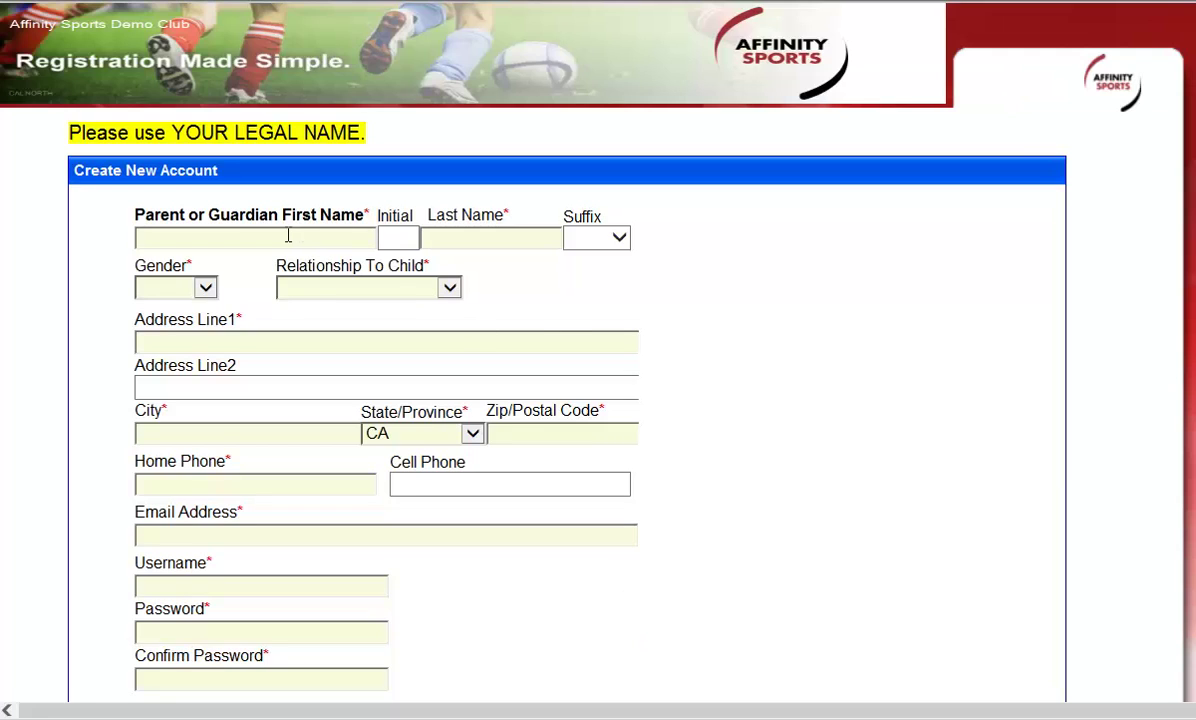
- Enter the parent's first and last name, gender Female, and relationship Mother
{"action": "left_click", "coordinate": [288, 235]}
{"action": "type", "text": "Natalie"}
{"action": "key", "text": "Tab"}
{"action": "key", "text": "Tab"}
{"action": "type", "text": "Test"}
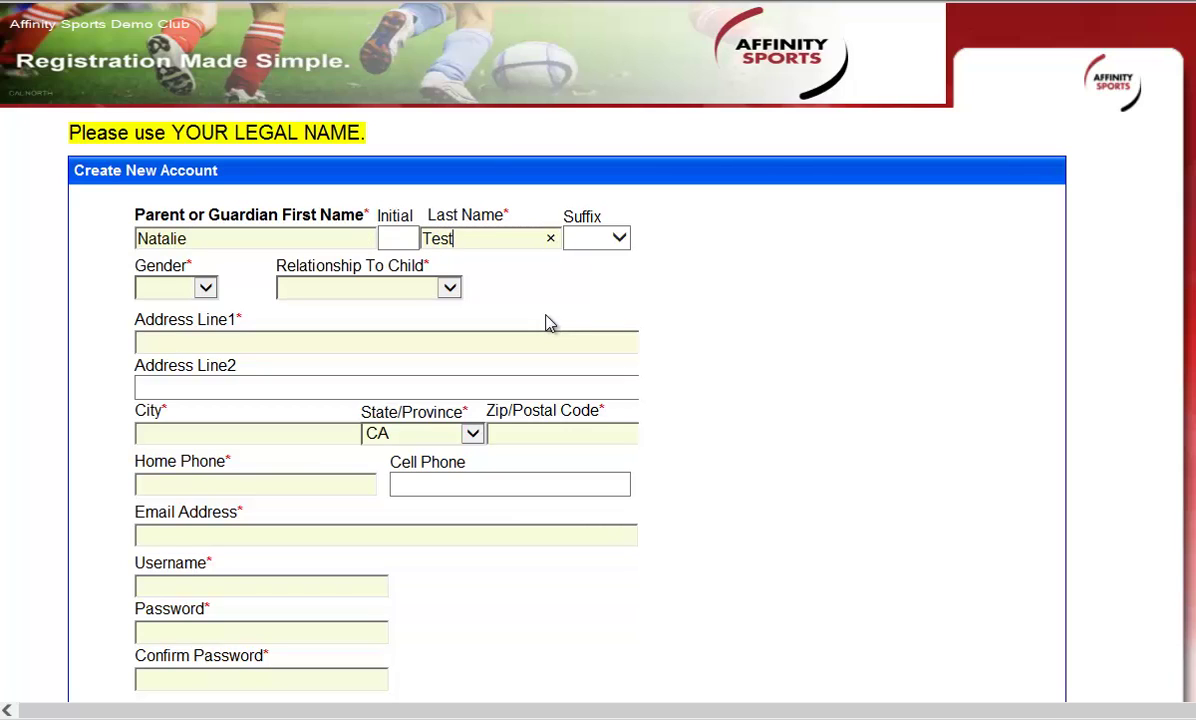
{"action": "type", "text": "34324"}
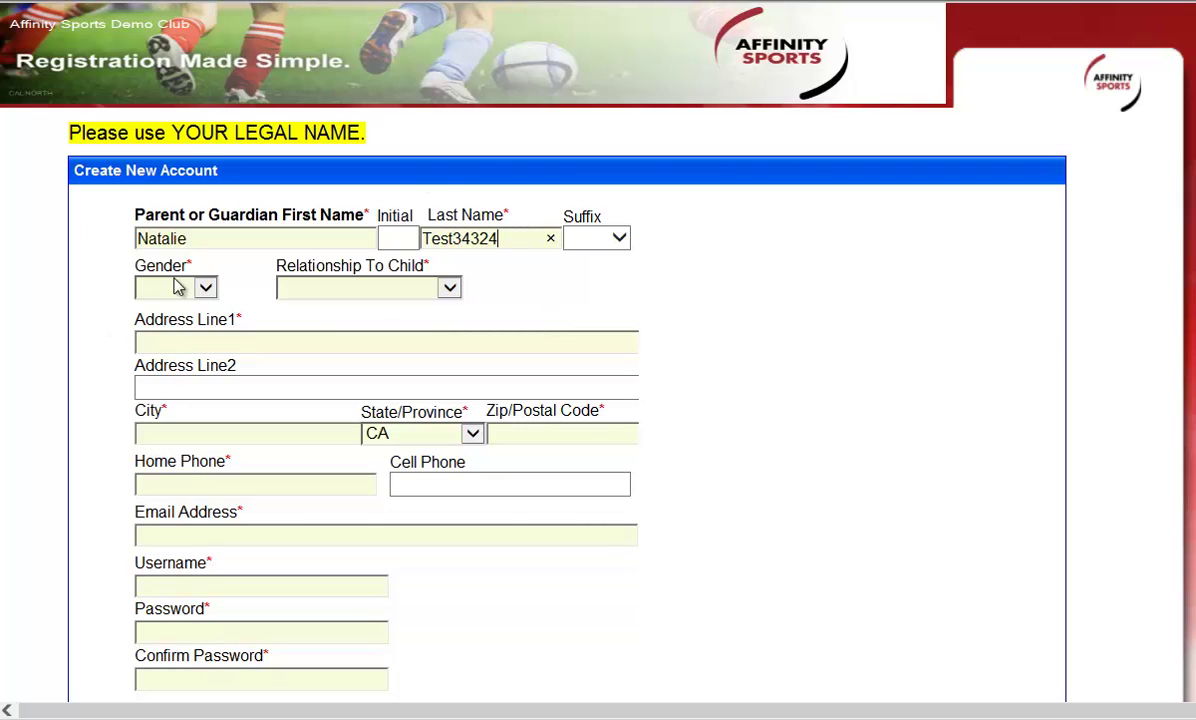
{"action": "left_click", "coordinate": [177, 287]}
{"action": "left_click", "coordinate": [168, 322]}
{"action": "left_click", "coordinate": [351, 295]}
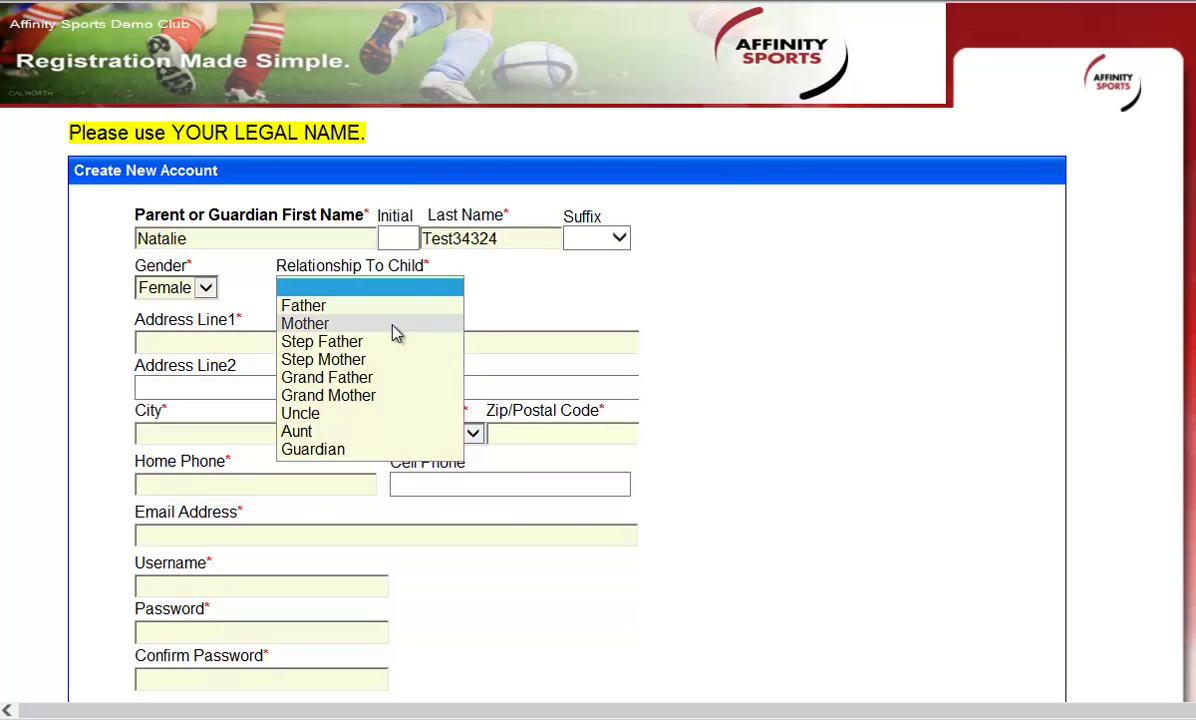
{"action": "left_click", "coordinate": [395, 324]}
- Fill in the parent's street address, city San Diego, zip code, cell phone and e-mail
{"action": "left_click", "coordinate": [374, 342]}
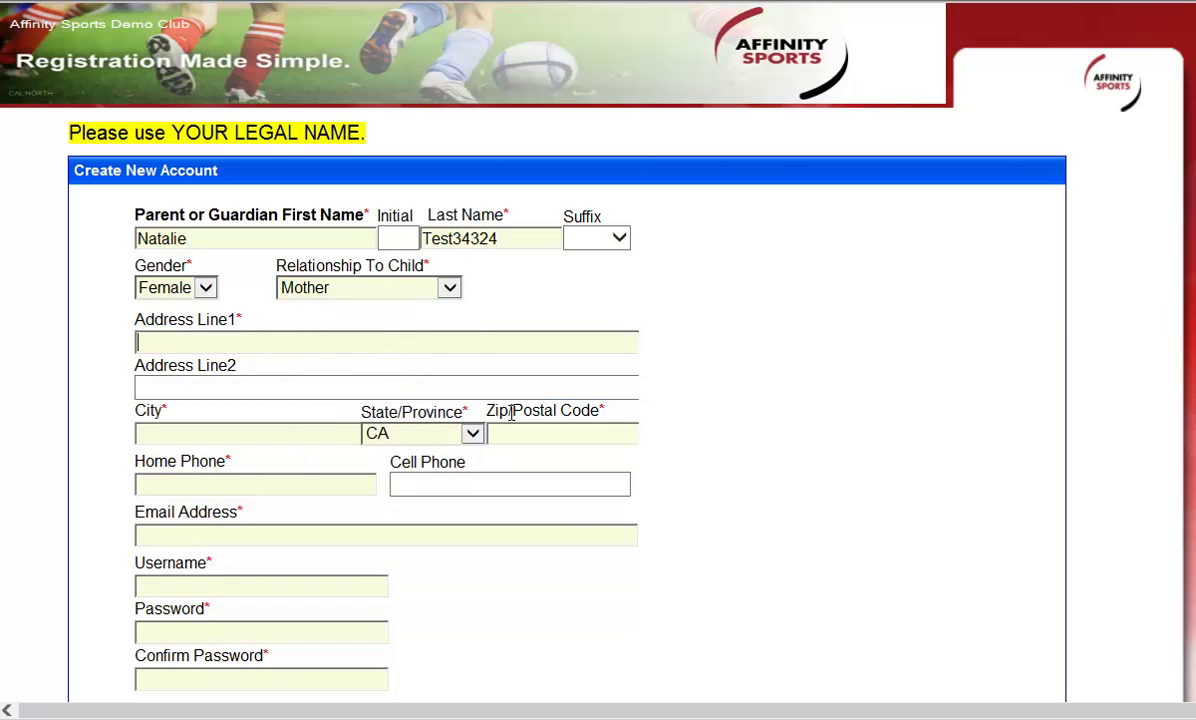
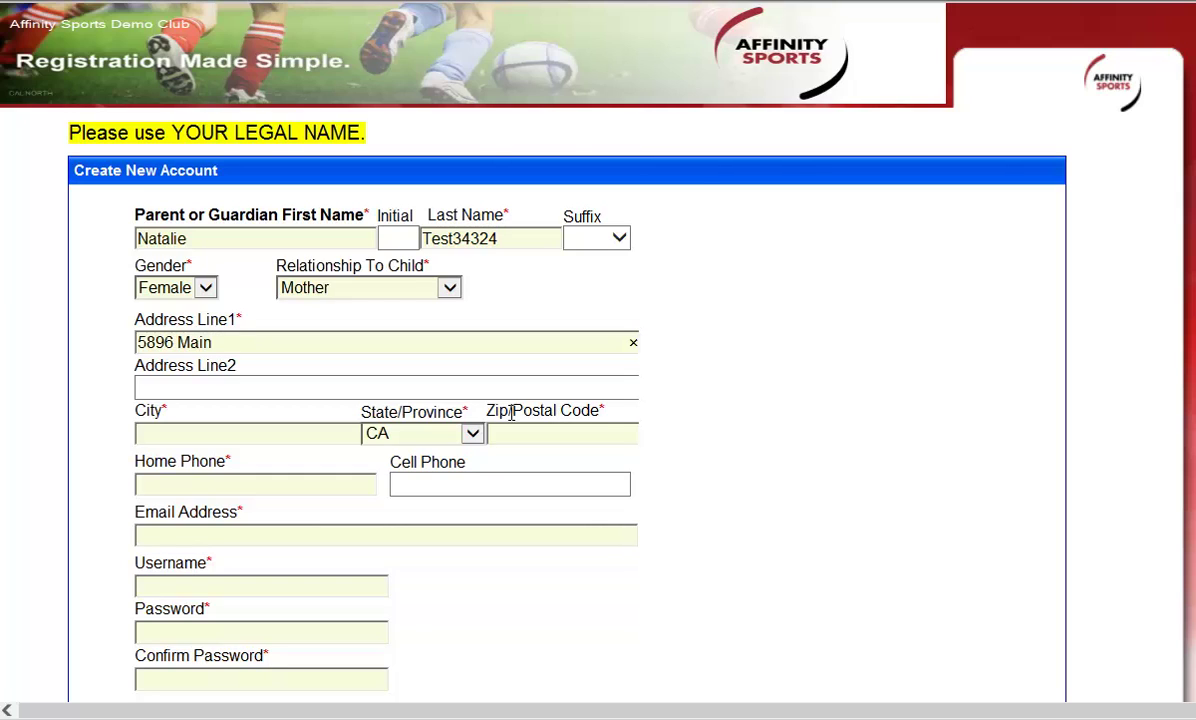
{"action": "key", "text": "Tab"}
{"action": "key", "text": "Tab"}
{"action": "type", "text": "San Diego"}
{"action": "key", "text": "Tab"}
{"action": "key", "text": "Tab"}
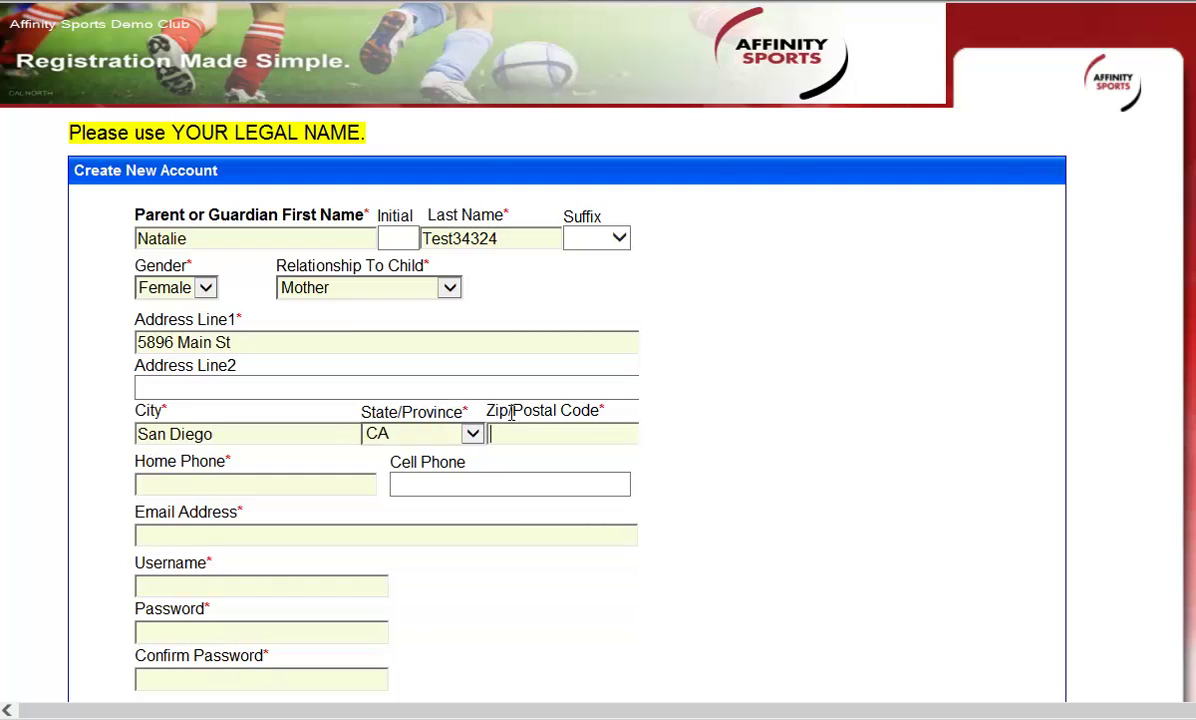
{"action": "type", "text": "92008760"}
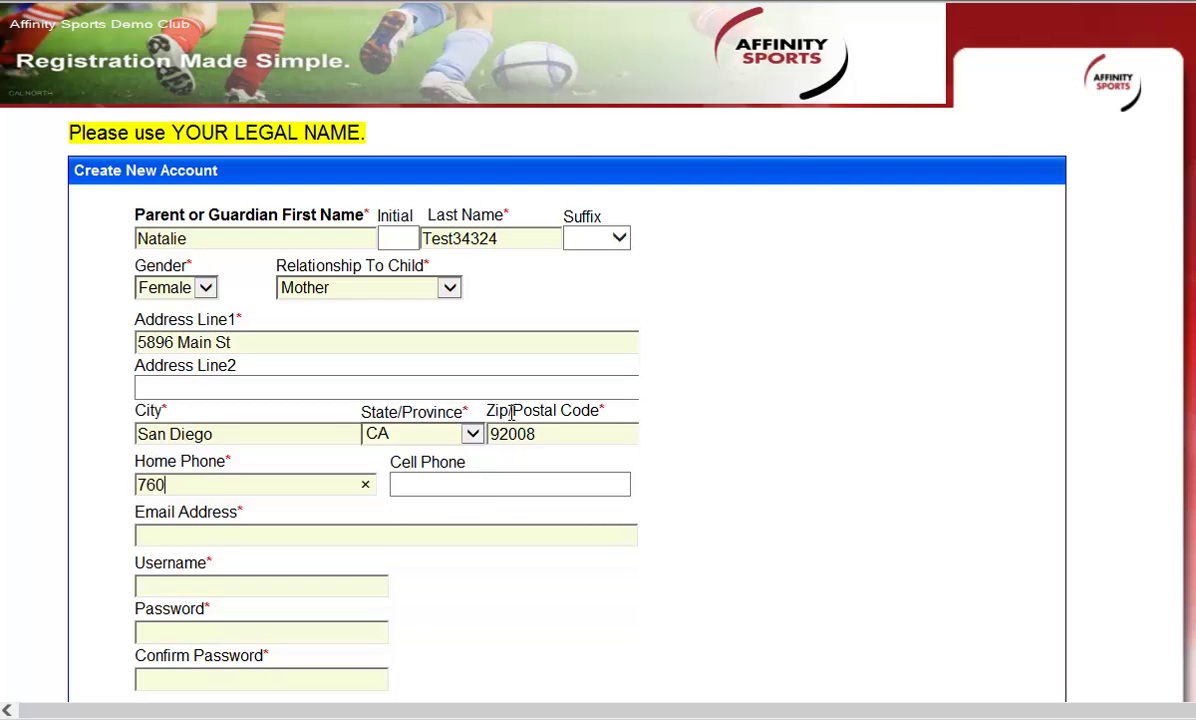
{"action": "type", "text": "5552890"}
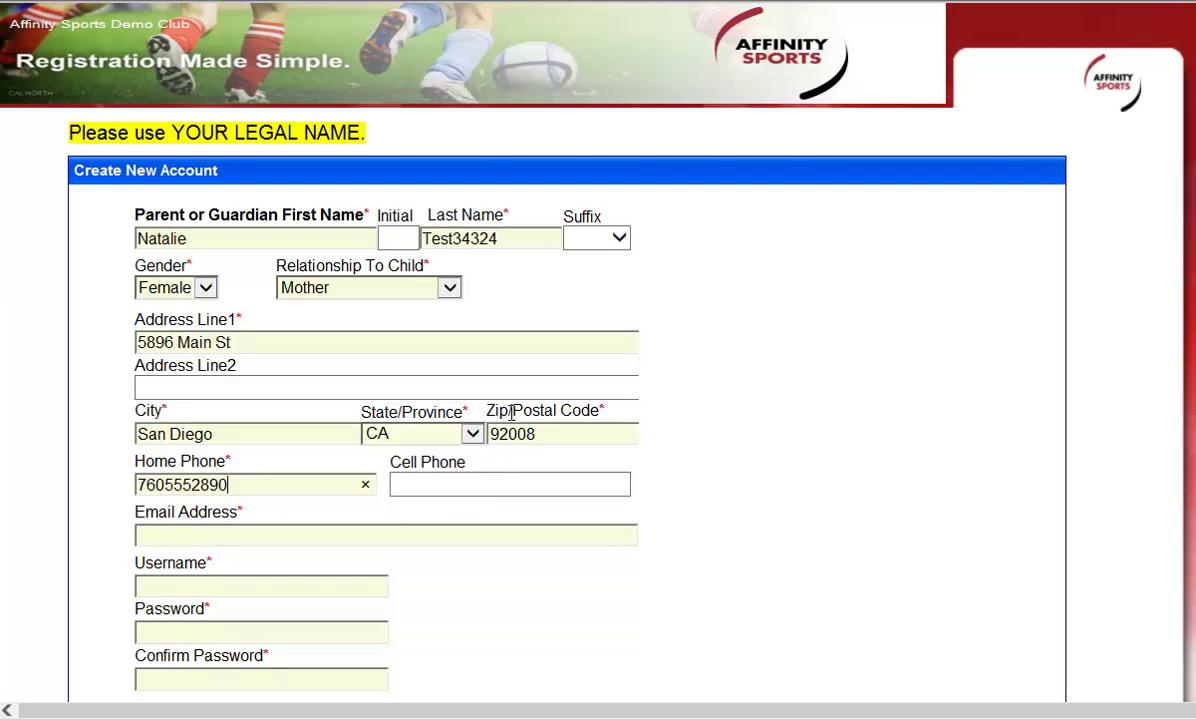
{"action": "key", "text": "Tab"}
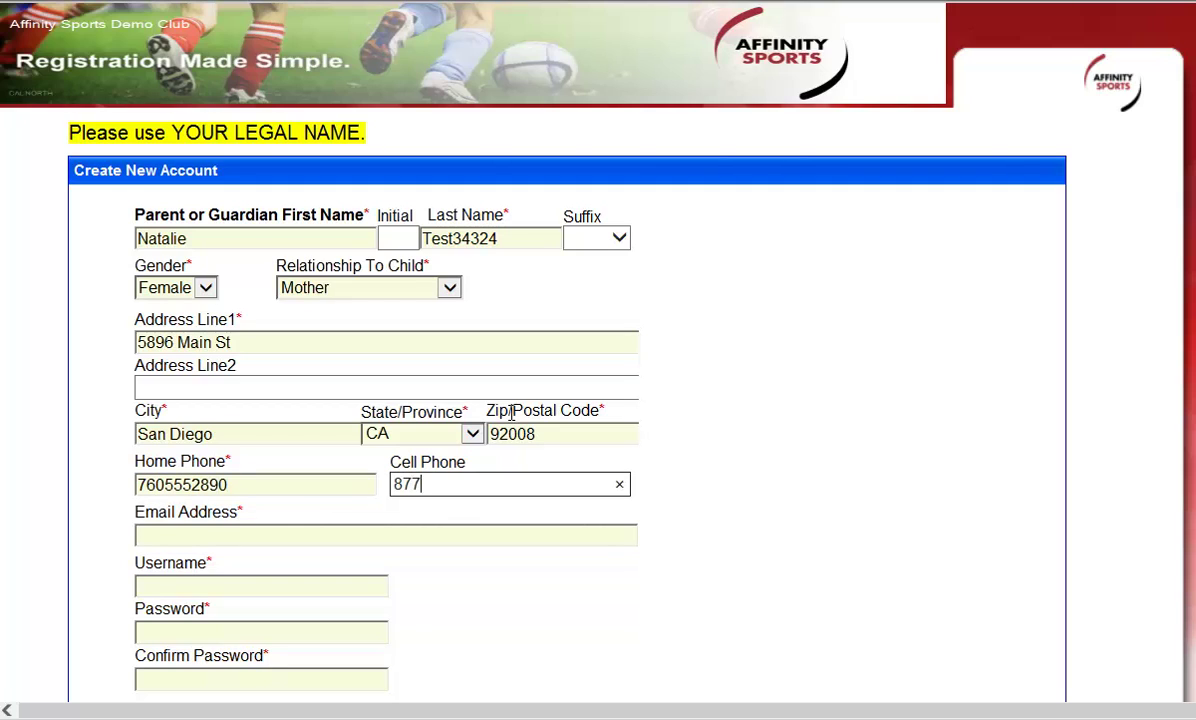
{"action": "key", "text": "Tab"}
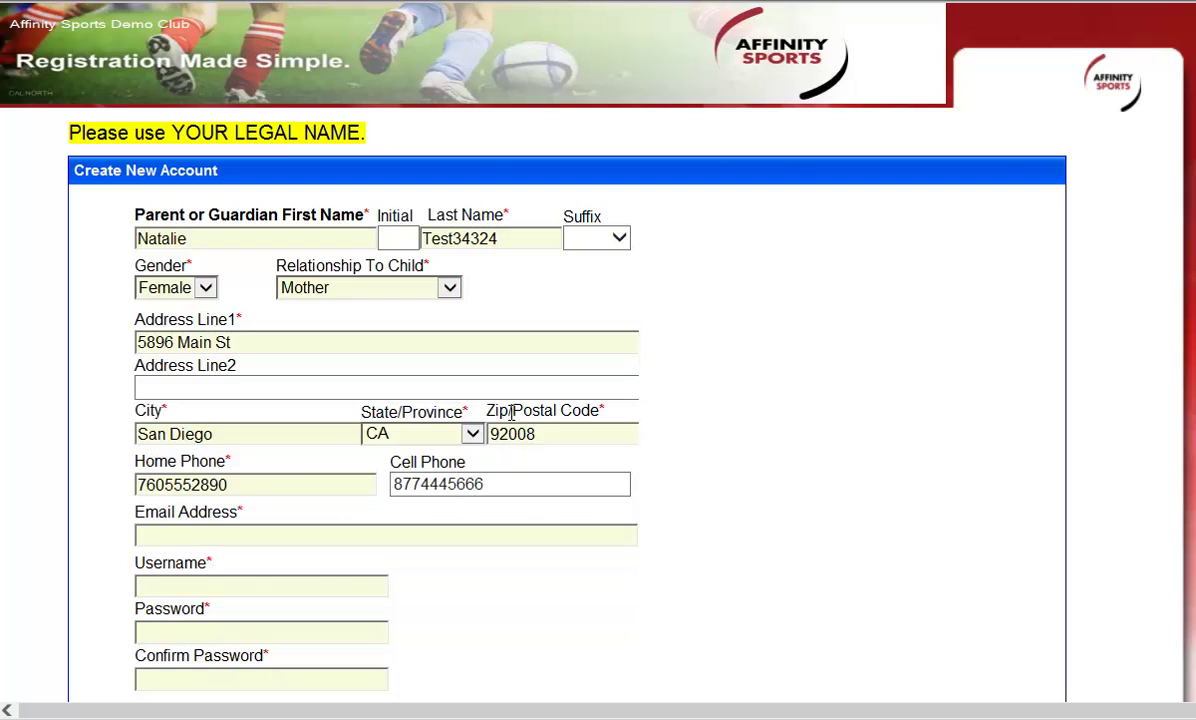
{"action": "type", "text": "None@none.com"}
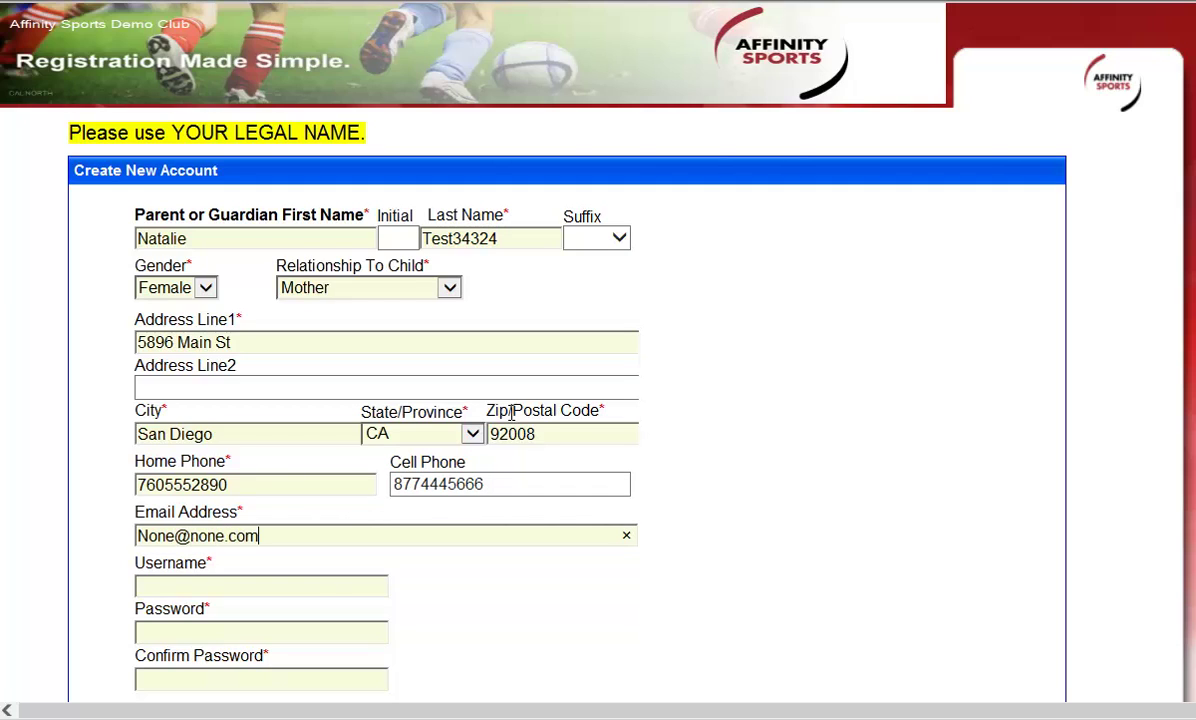
- Enter the account username and password, confirm the password, and save the account
{"action": "scroll", "coordinate": [380, 480], "scroll_direction": "down", "scroll_amount": 1}
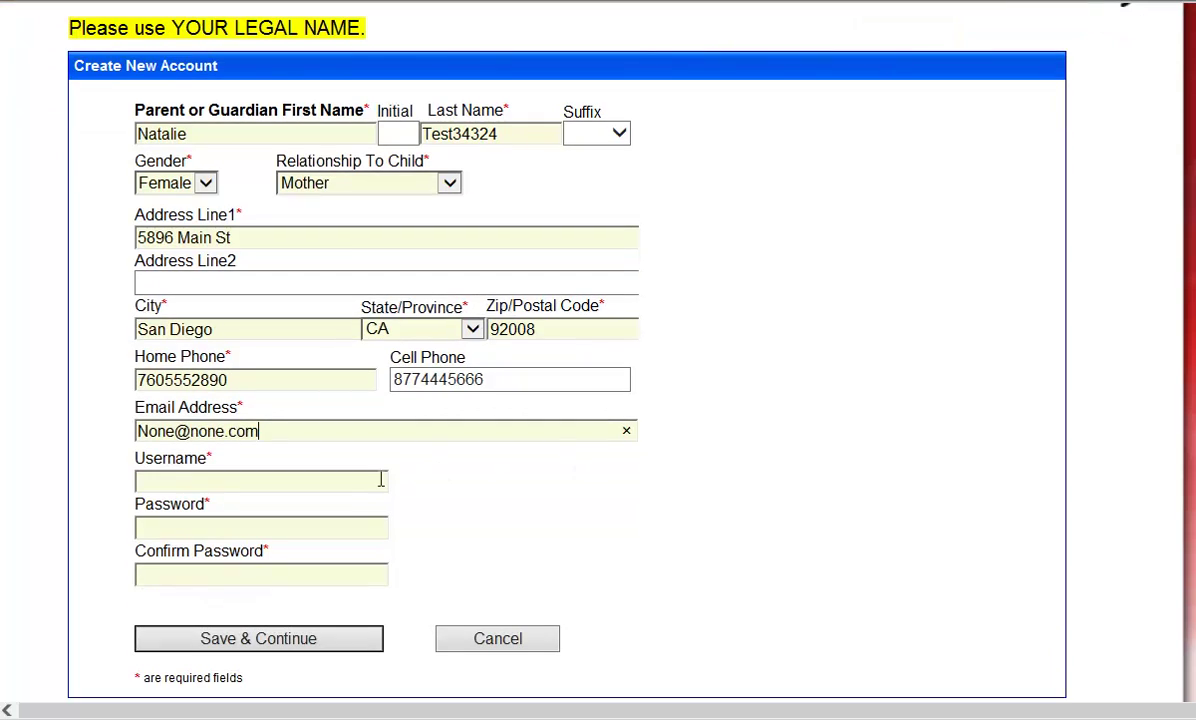
{"action": "left_click", "coordinate": [321, 488]}
{"action": "type", "text": "happy9384n"}
{"action": "key", "text": "Tab"}
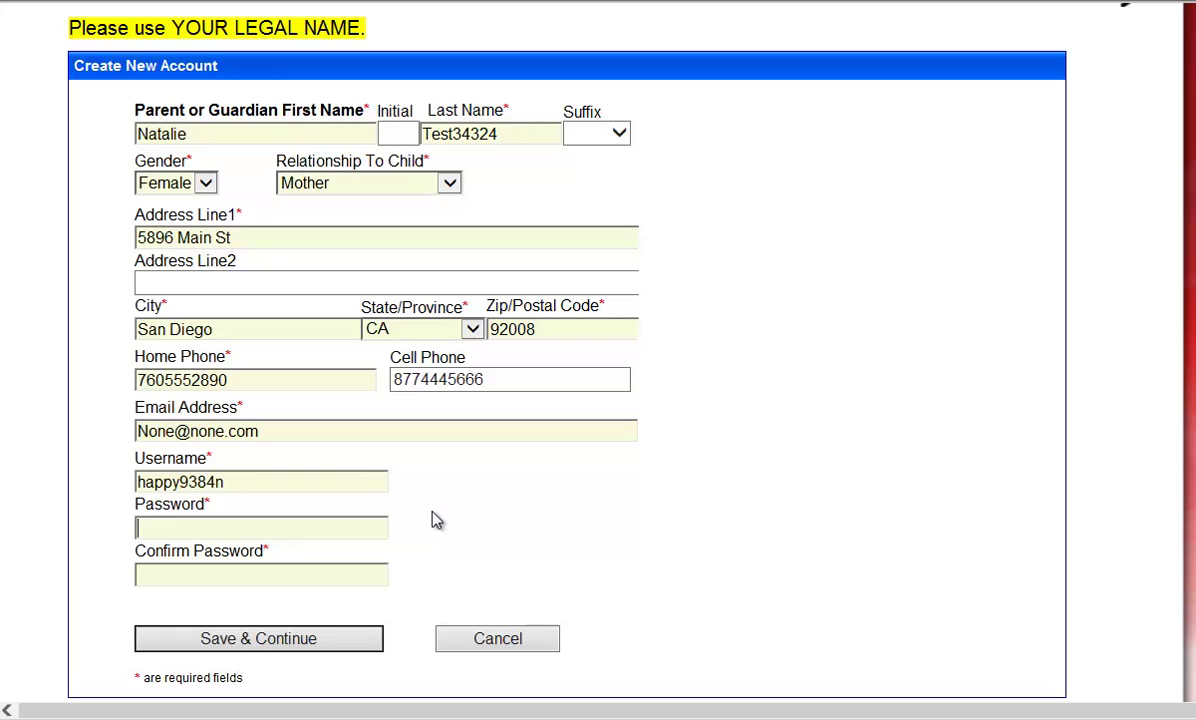
{"action": "type", "text": "••••"}
{"action": "key", "text": "Tab"}
{"action": "type", "text": "••••"}
{"action": "left_click", "coordinate": [343, 650]}
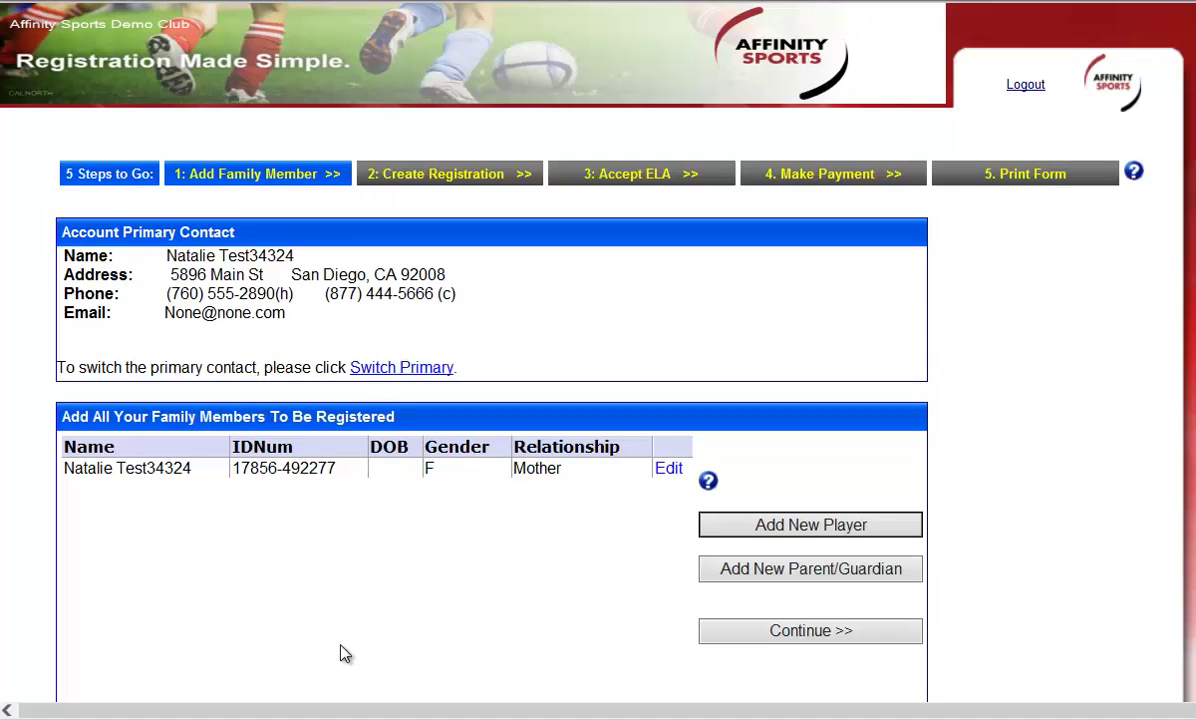
{"action": "left_click", "coordinate": [838, 525]}
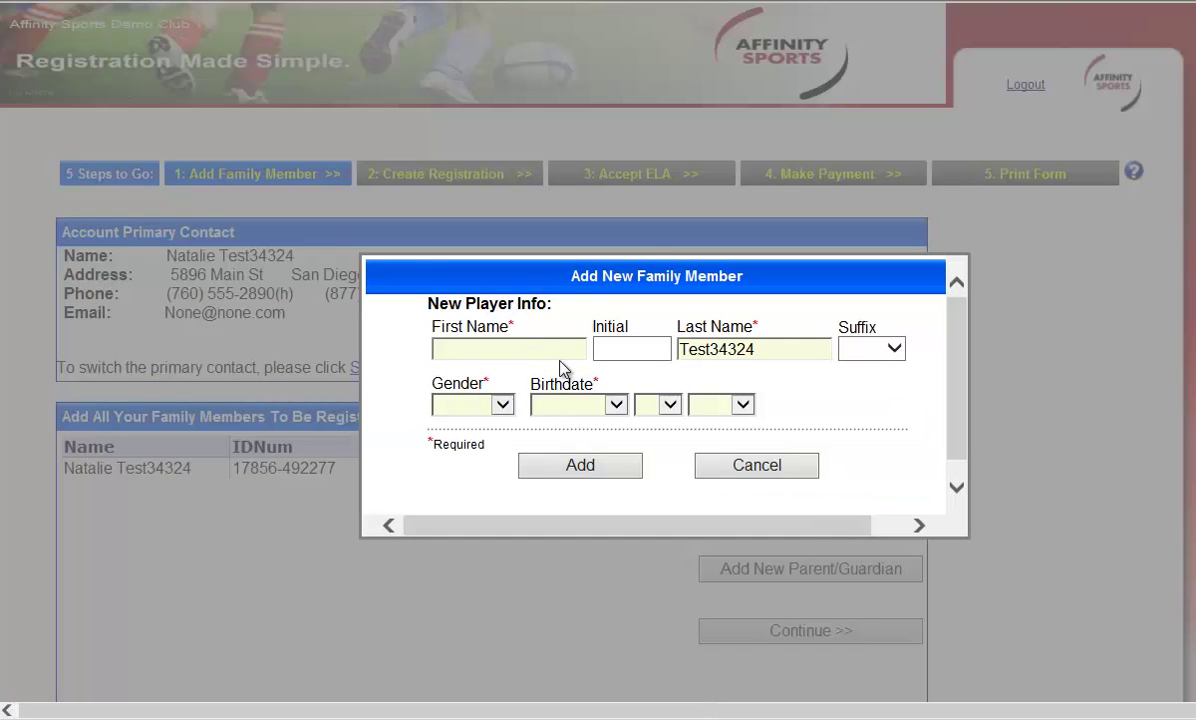
{"action": "type", "text": "Johnny"}
{"action": "left_click", "coordinate": [489, 405]}
{"action": "left_click", "coordinate": [472, 423]}
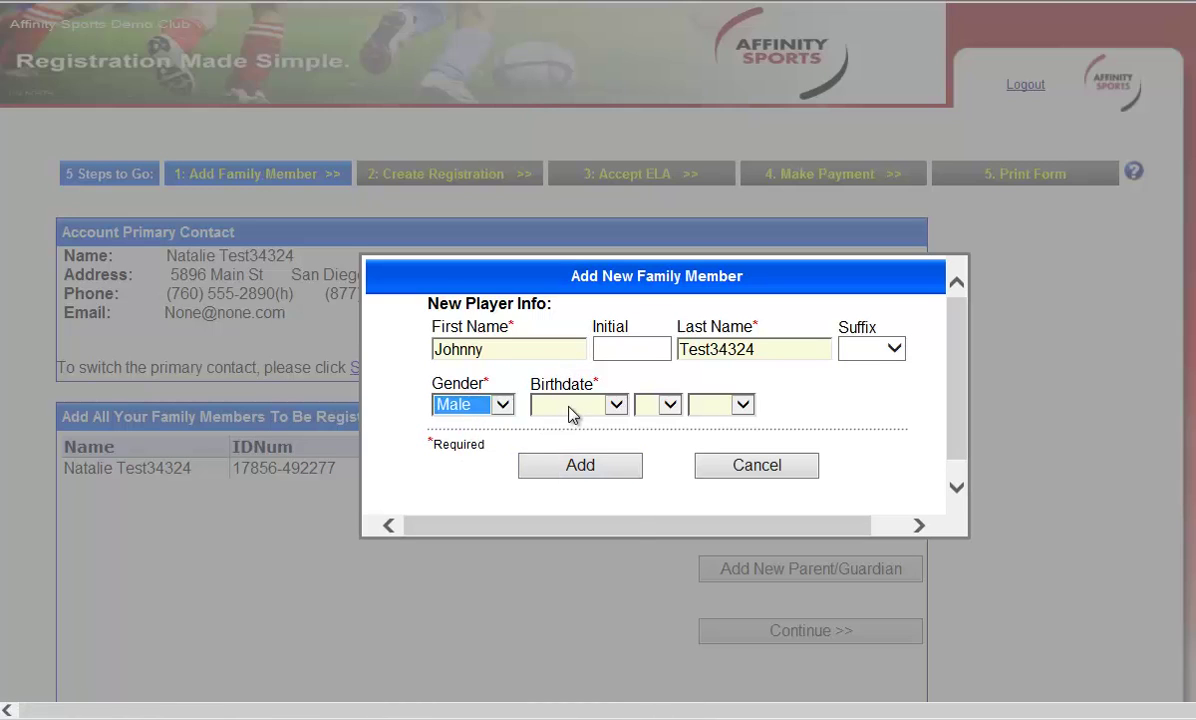
{"action": "left_click", "coordinate": [570, 414]}
{"action": "left_click", "coordinate": [584, 480]}
{"action": "left_click", "coordinate": [650, 406]}
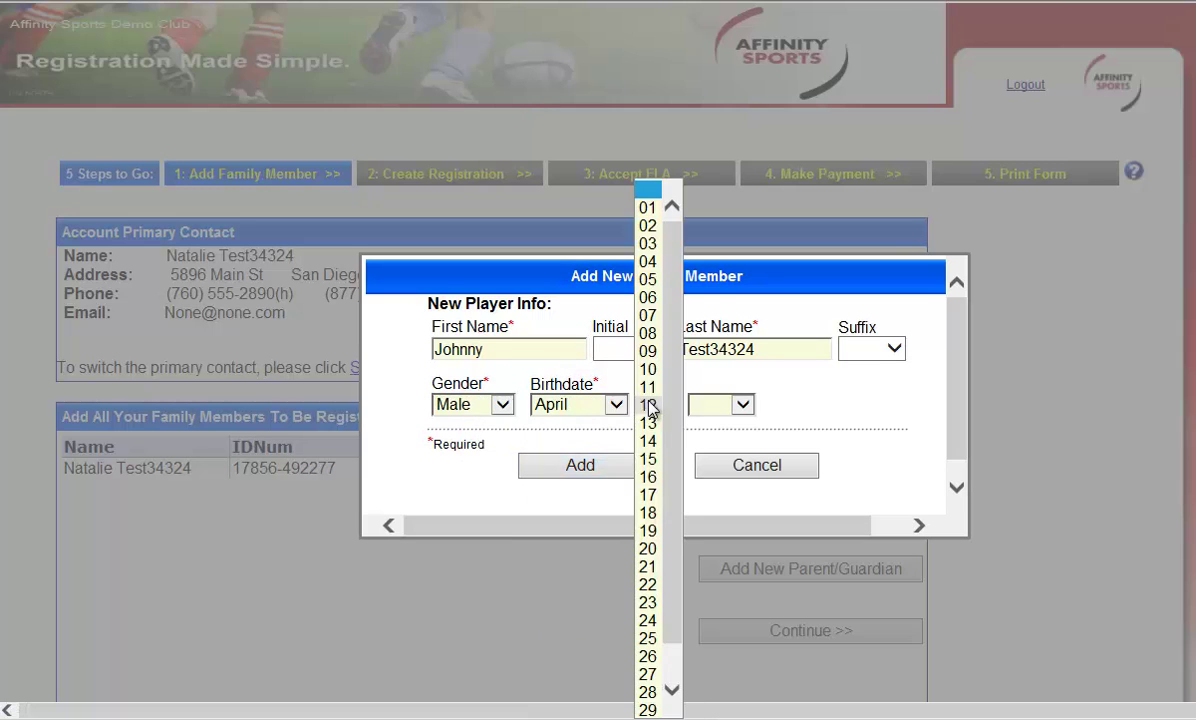
{"action": "left_click", "coordinate": [650, 406]}
{"action": "left_click", "coordinate": [706, 405]}
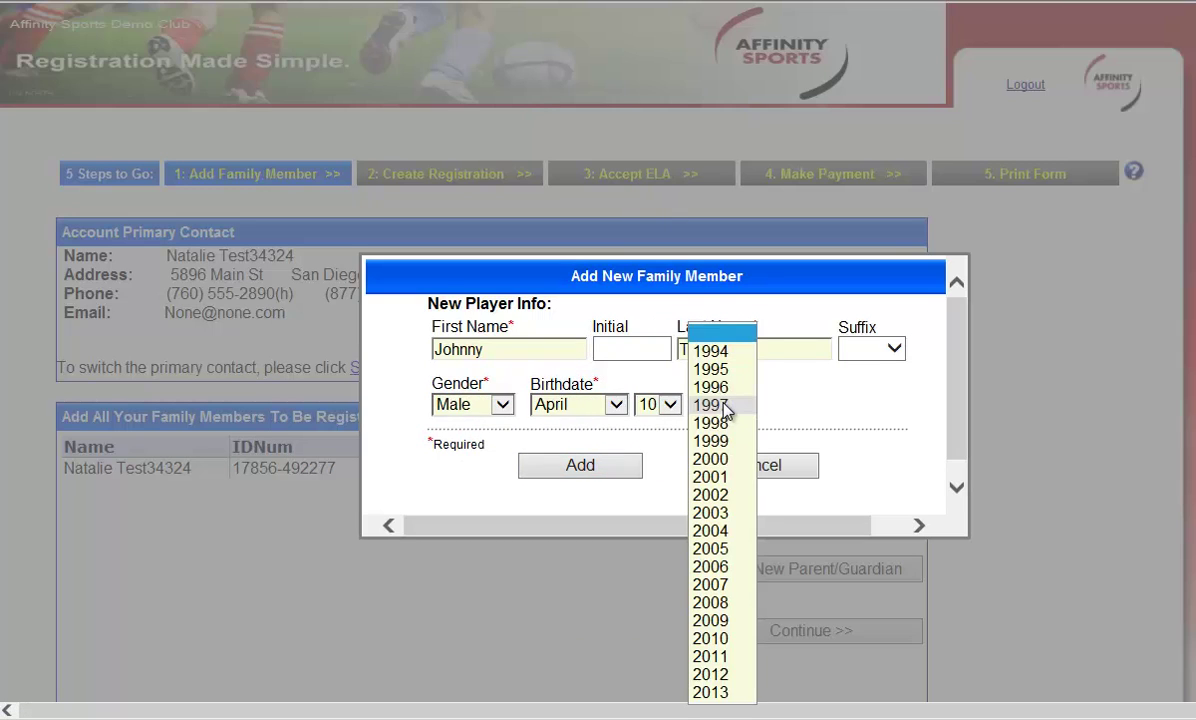
{"action": "left_click", "coordinate": [712, 459]}
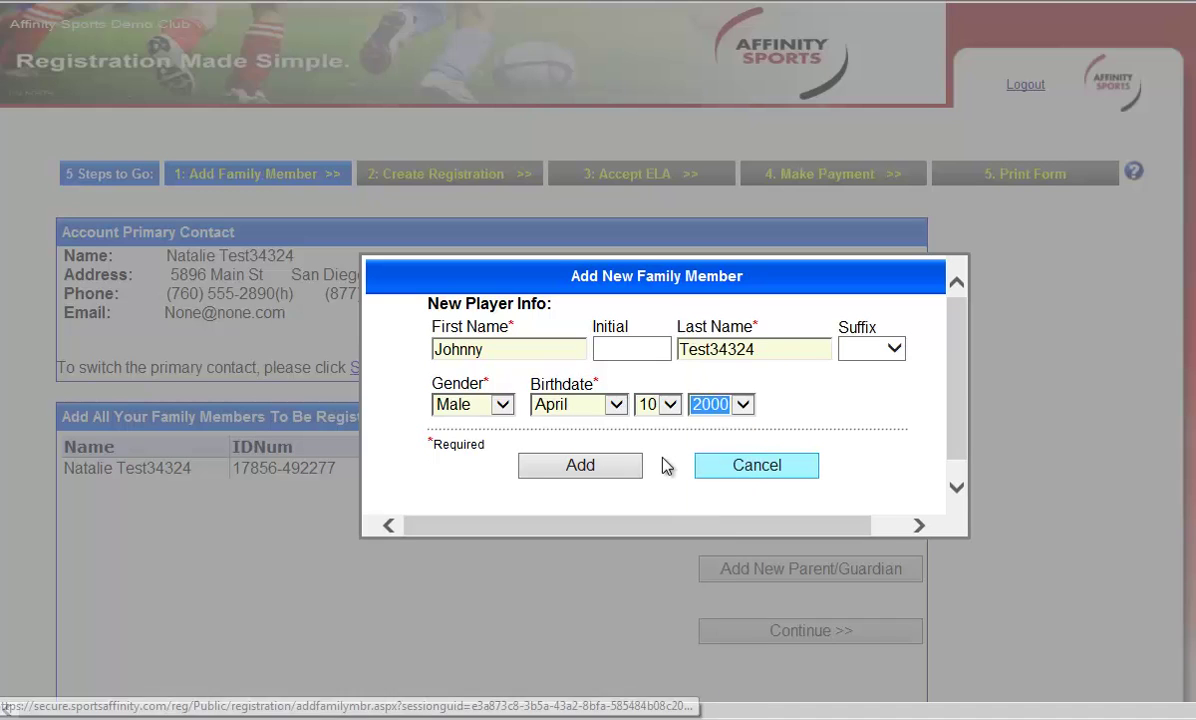
{"action": "left_click", "coordinate": [598, 468]}
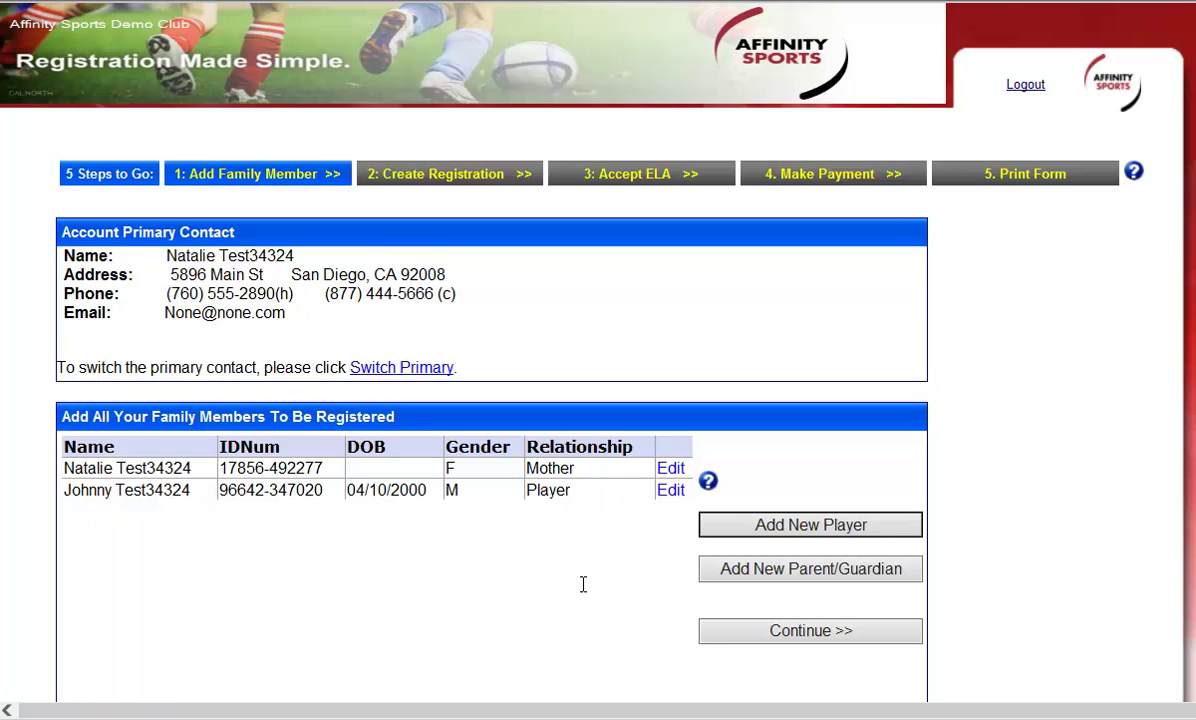
{"action": "left_click", "coordinate": [843, 634]}
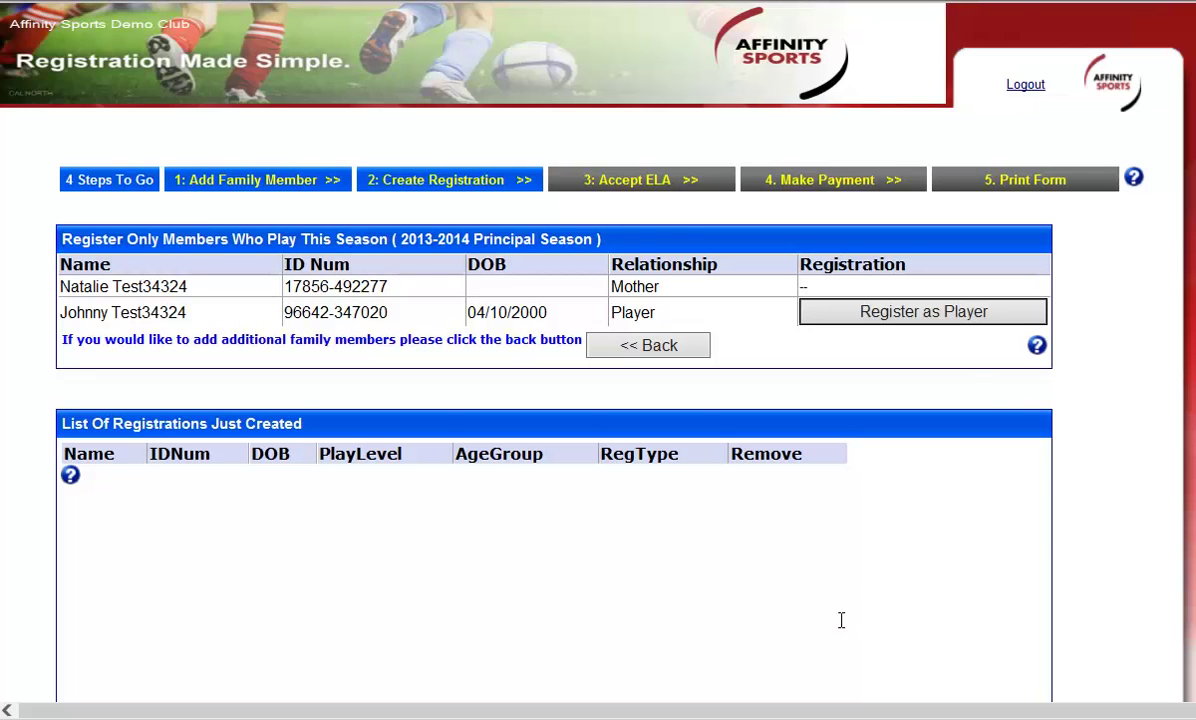
- Start the player registration at the Recreational play level and attempt a player photo upload
{"action": "left_click", "coordinate": [865, 326]}
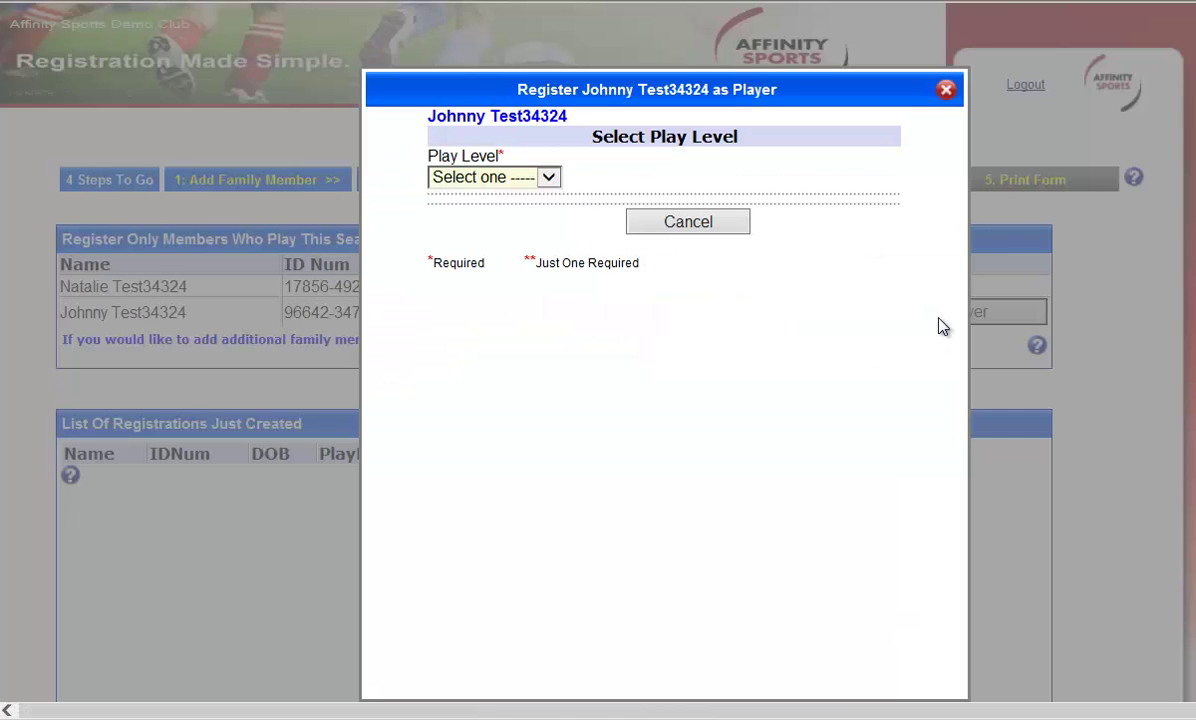
{"action": "left_click", "coordinate": [555, 180]}
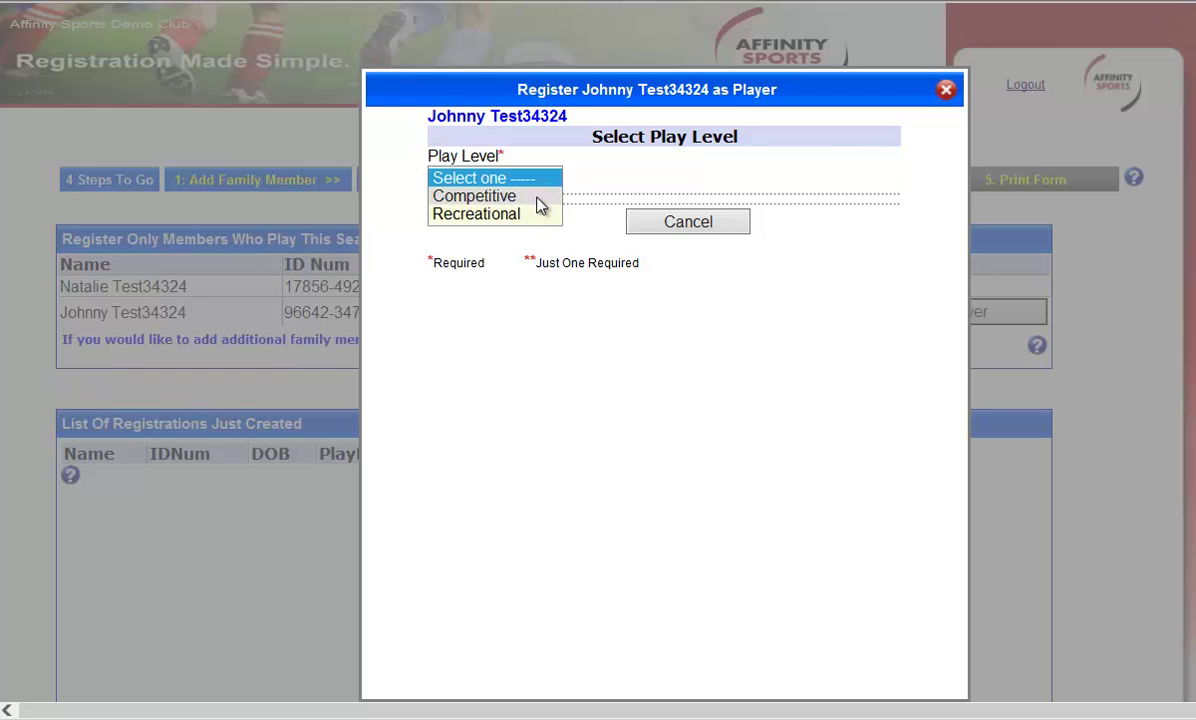
{"action": "left_click", "coordinate": [536, 214]}
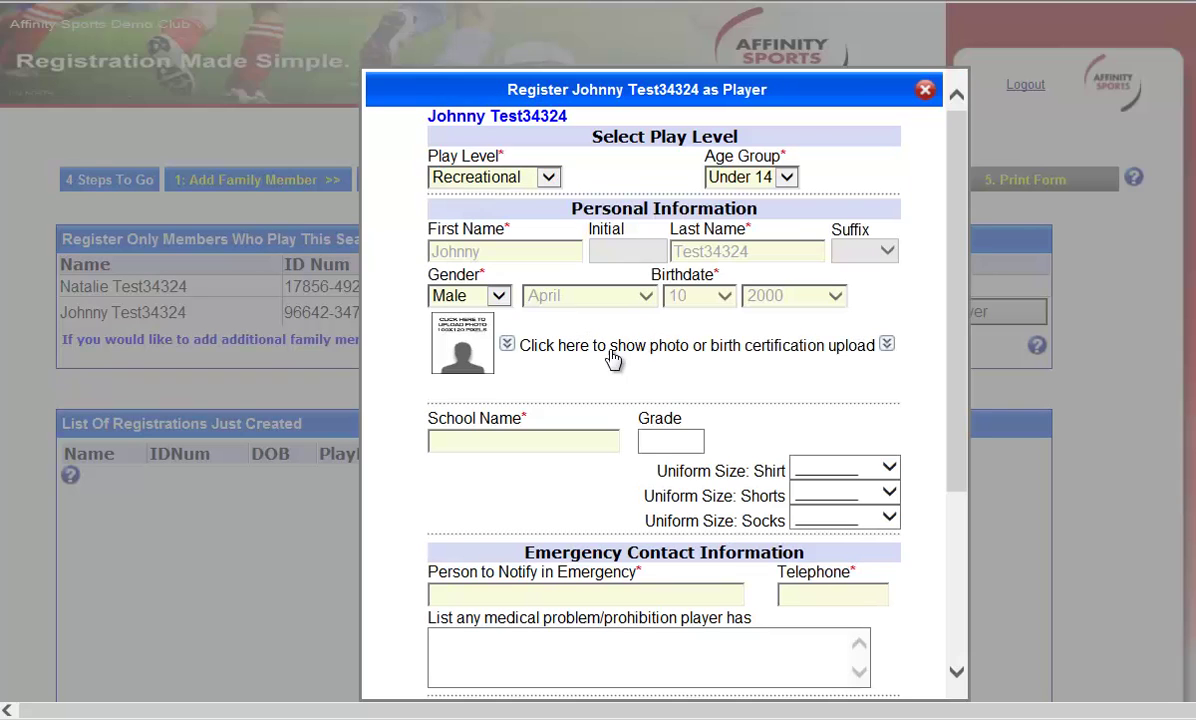
{"action": "left_click", "coordinate": [611, 352]}
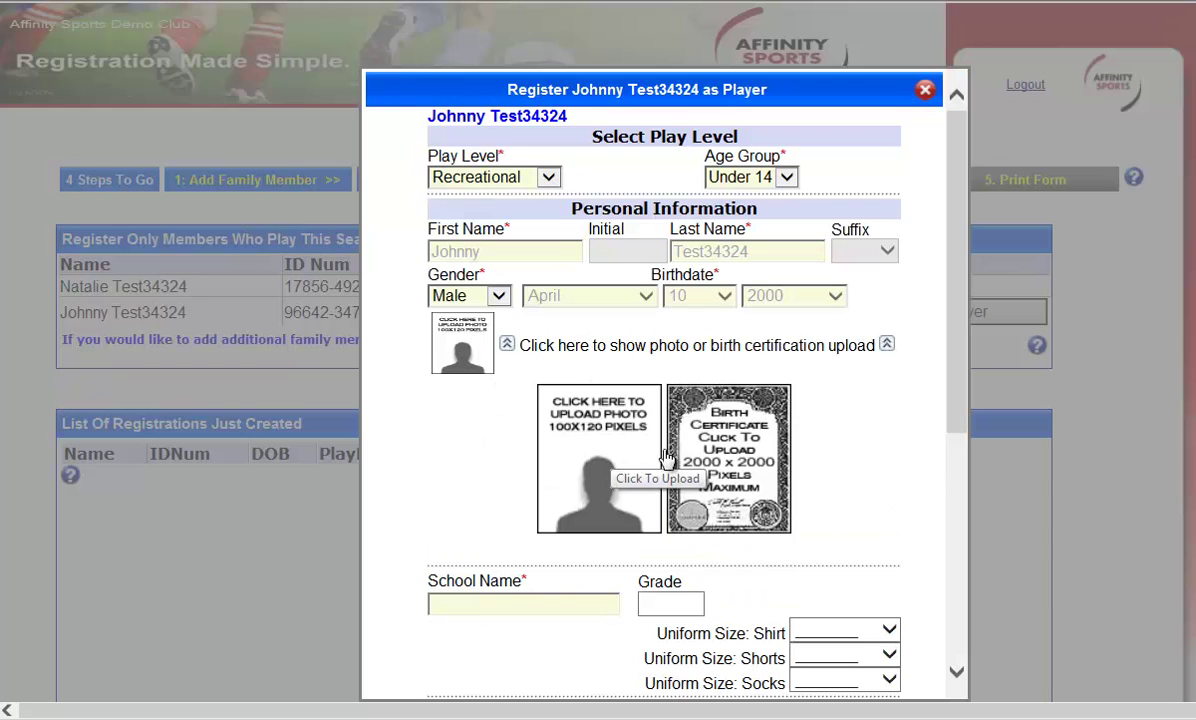
{"action": "left_click", "coordinate": [576, 416]}
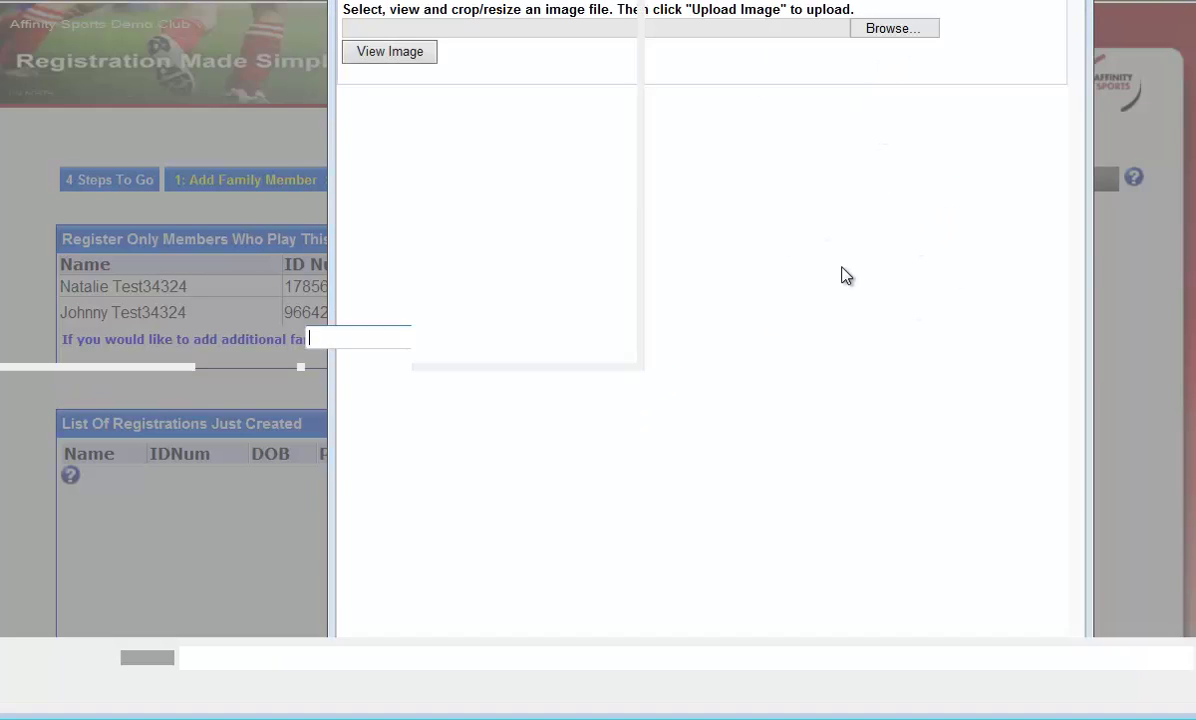
{"action": "left_click", "coordinate": [893, 28]}
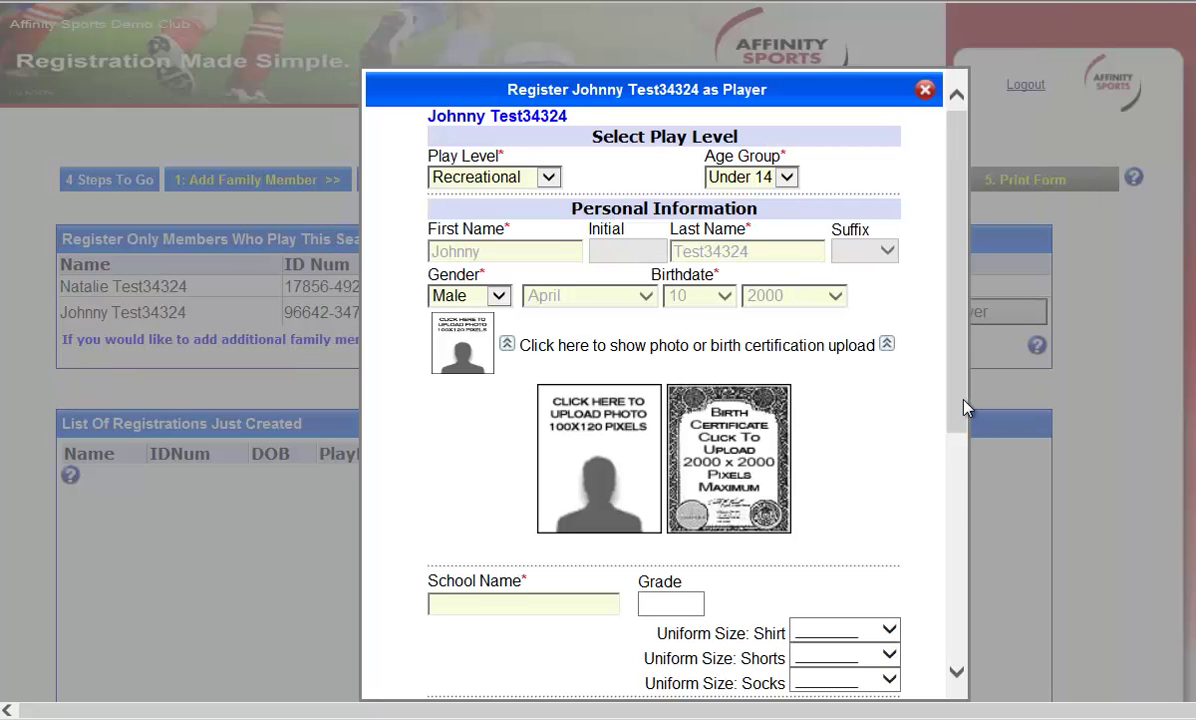
{"action": "scroll", "coordinate": [965, 407], "scroll_direction": "down", "scroll_amount": 3}
- Enter the school name and set shirt and shorts sizes to Youth M
{"action": "left_click", "coordinate": [520, 364]}
{"action": "type", "text": "s"}
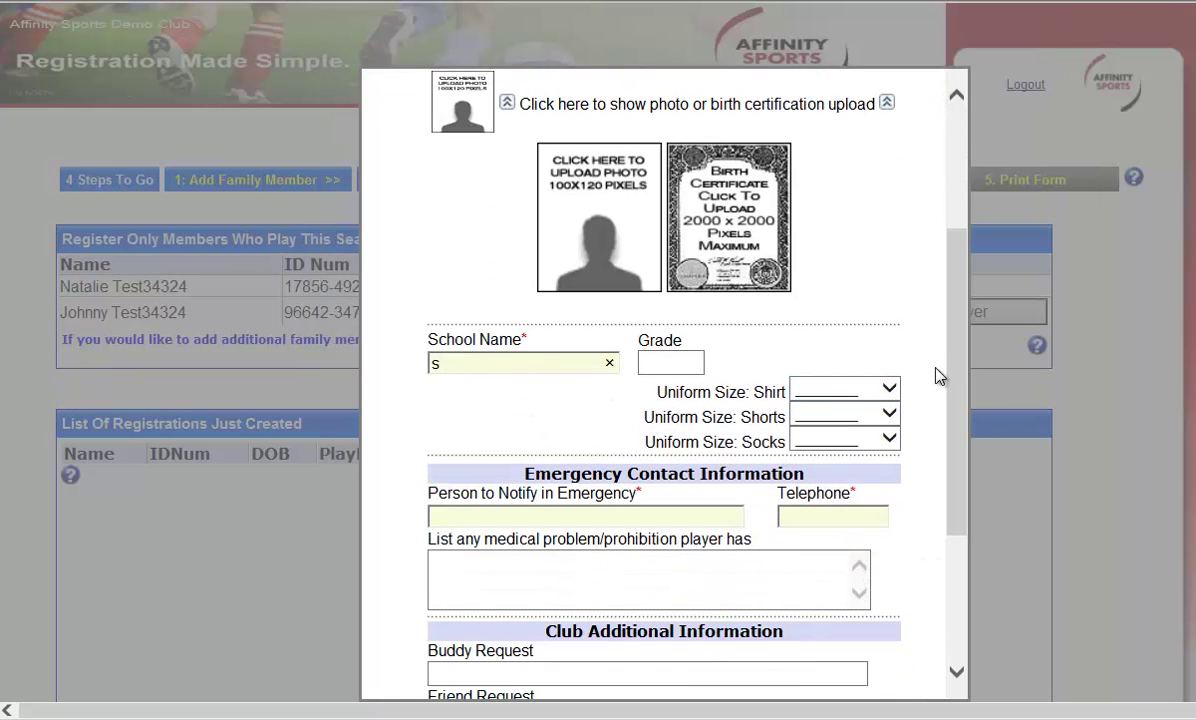
{"action": "scroll", "coordinate": [938, 376], "scroll_direction": "down", "scroll_amount": 3}
{"action": "left_click", "coordinate": [860, 268]}
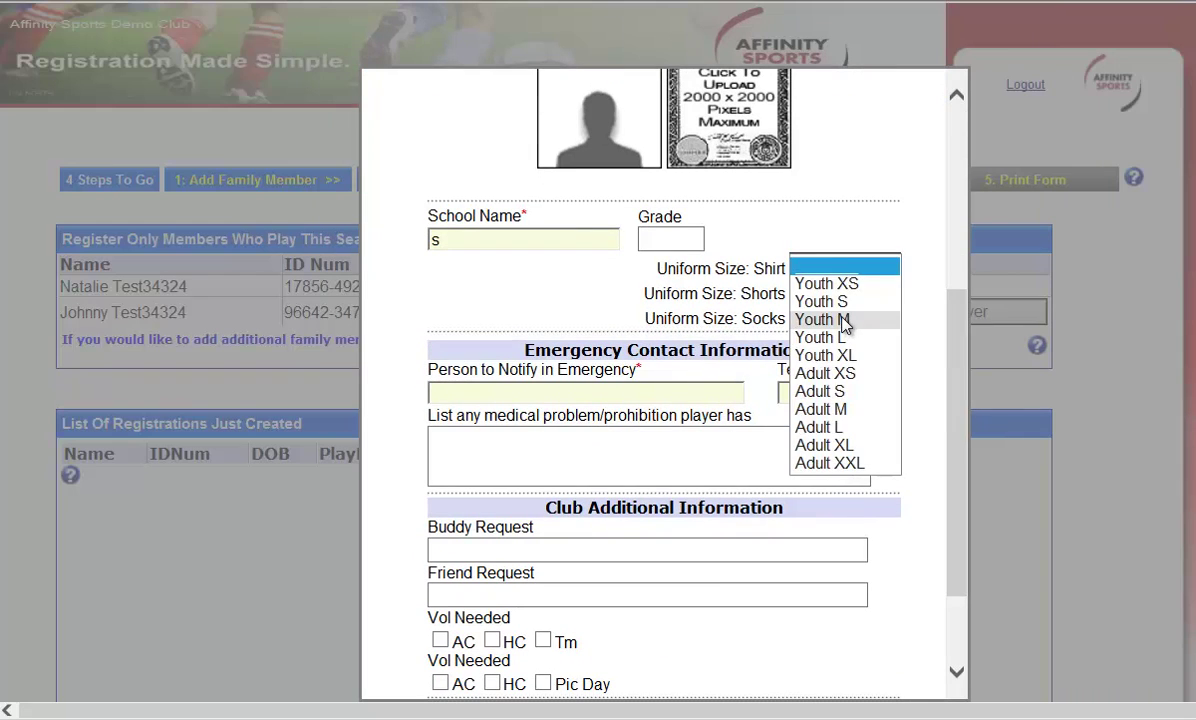
{"action": "left_click", "coordinate": [843, 320]}
{"action": "left_click", "coordinate": [888, 293]}
{"action": "left_click", "coordinate": [838, 343]}
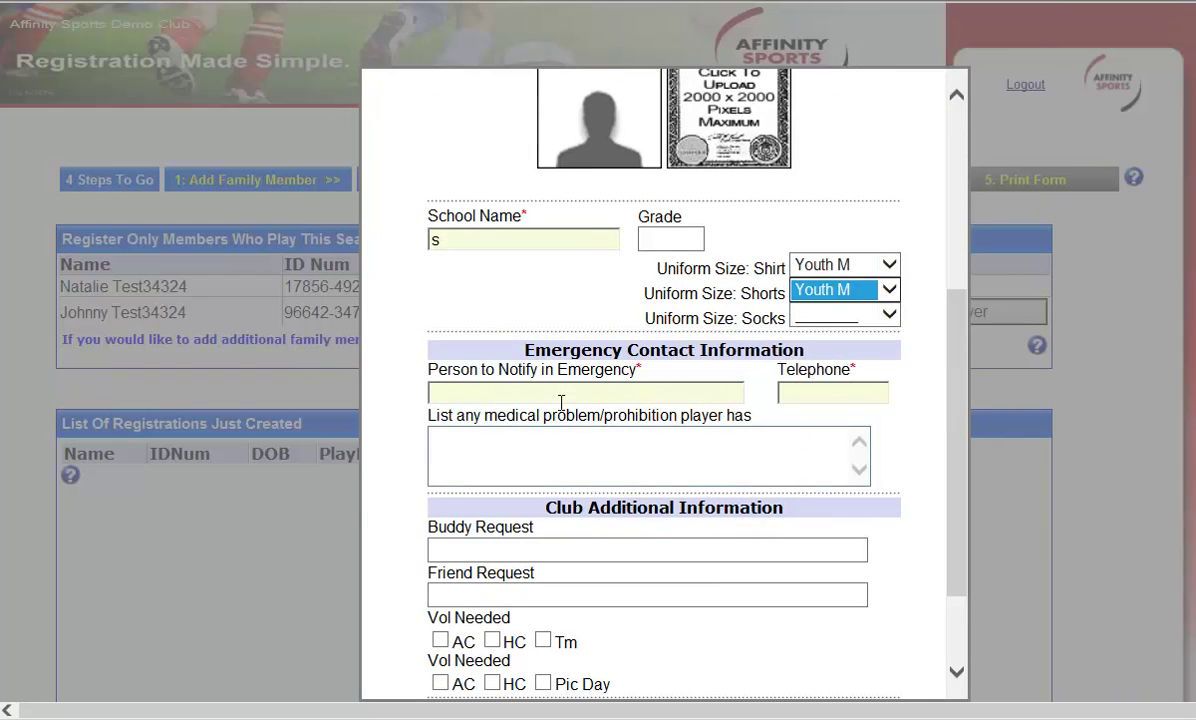
- Add an emergency contact and phone, medical problems 'none', volunteer for AC and Pic Day, then save
{"action": "left_click", "coordinate": [561, 401]}
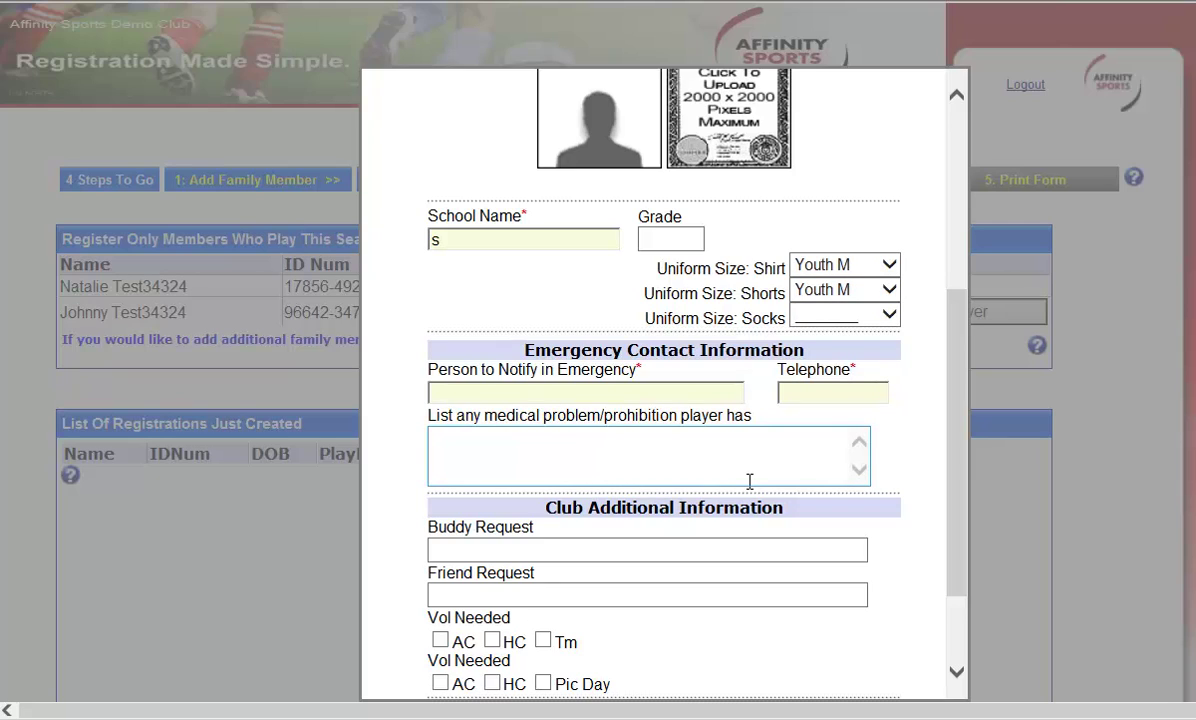
{"action": "type", "text": "Test"}
{"action": "key", "text": "Tab"}
{"action": "type", "text": "8889990000"}
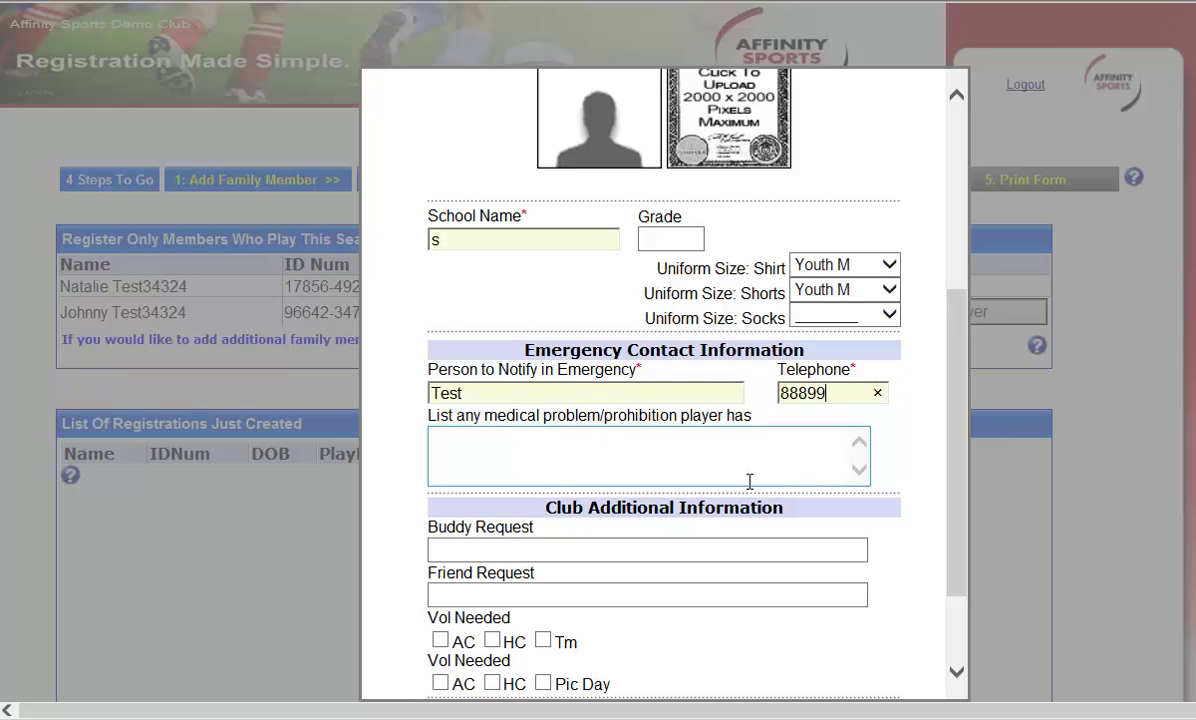
{"action": "left_click", "coordinate": [749, 480]}
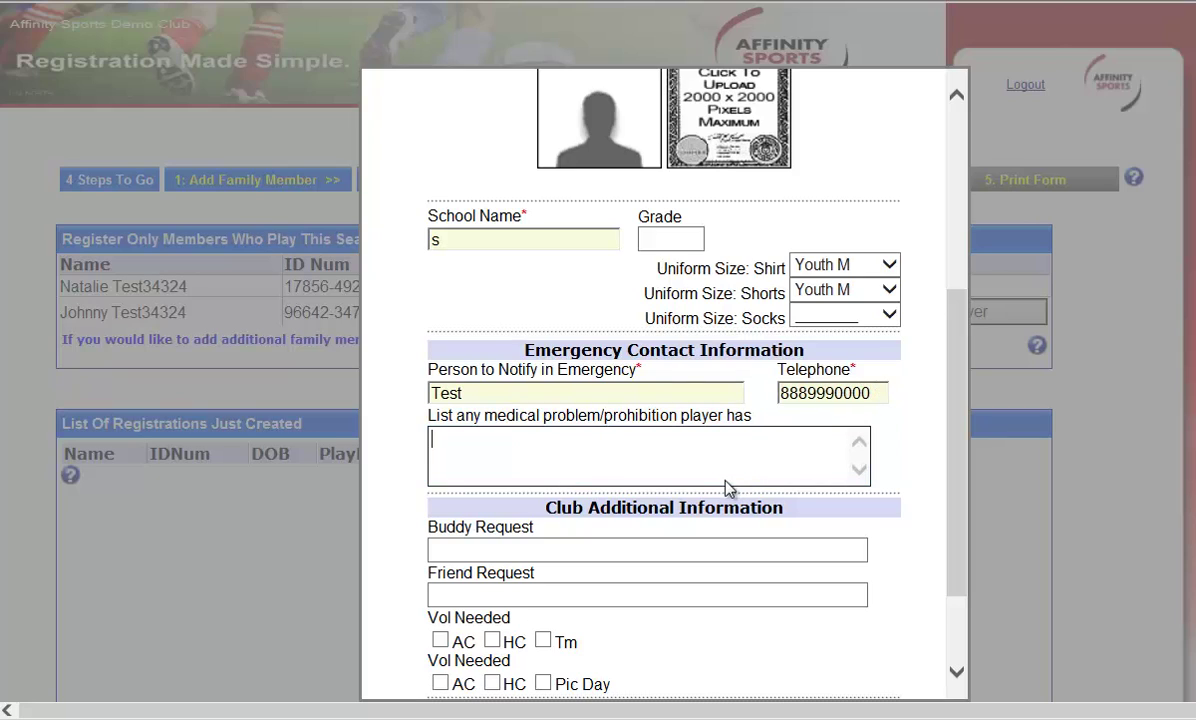
{"action": "type", "text": "none"}
{"action": "scroll", "coordinate": [729, 494], "scroll_direction": "down", "scroll_amount": 2}
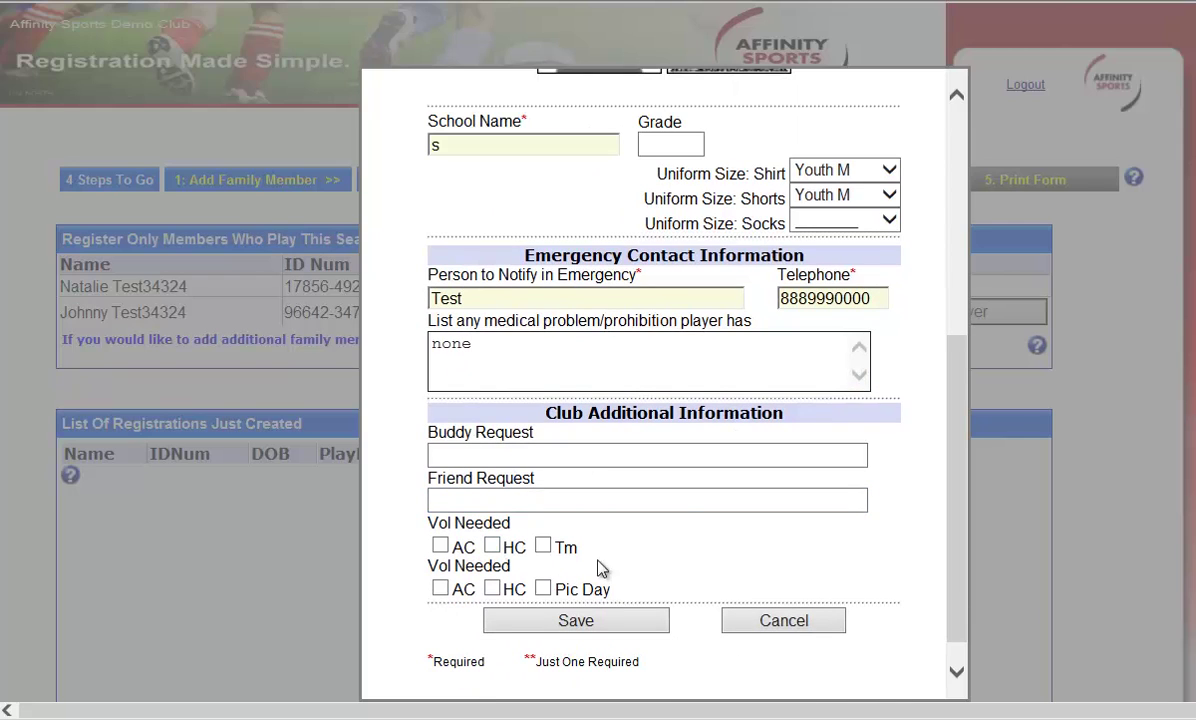
{"action": "left_click", "coordinate": [441, 589]}
{"action": "left_click", "coordinate": [543, 589]}
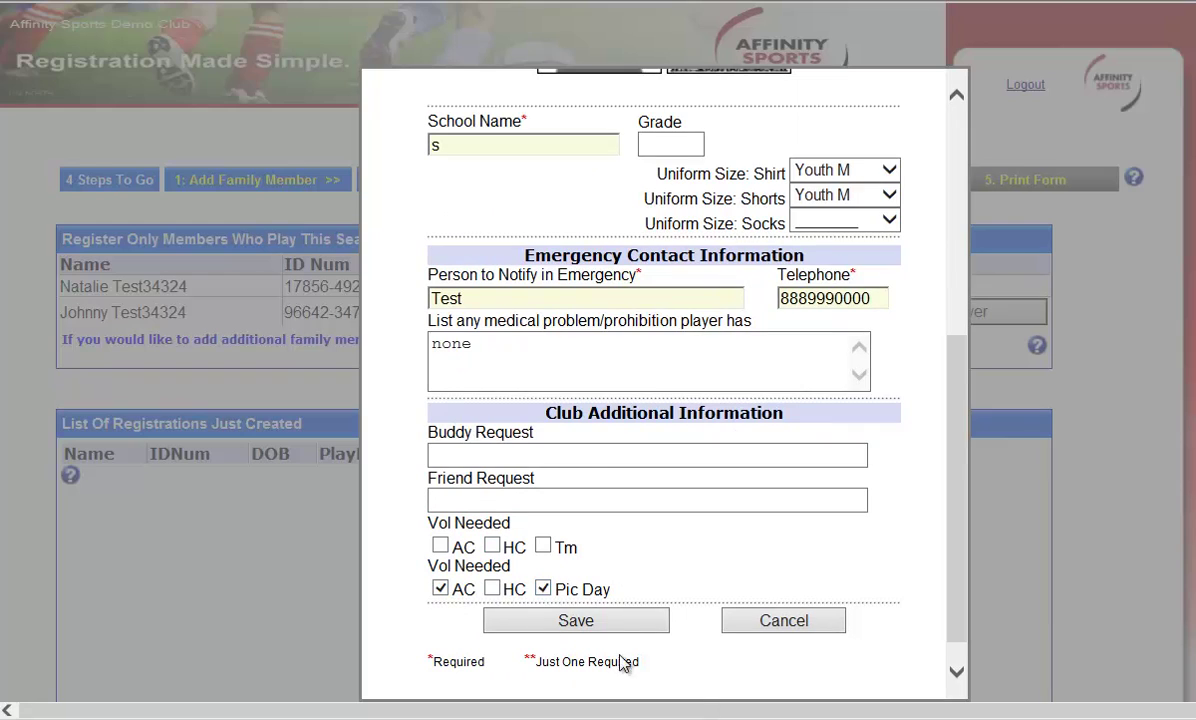
{"action": "left_click", "coordinate": [615, 623]}
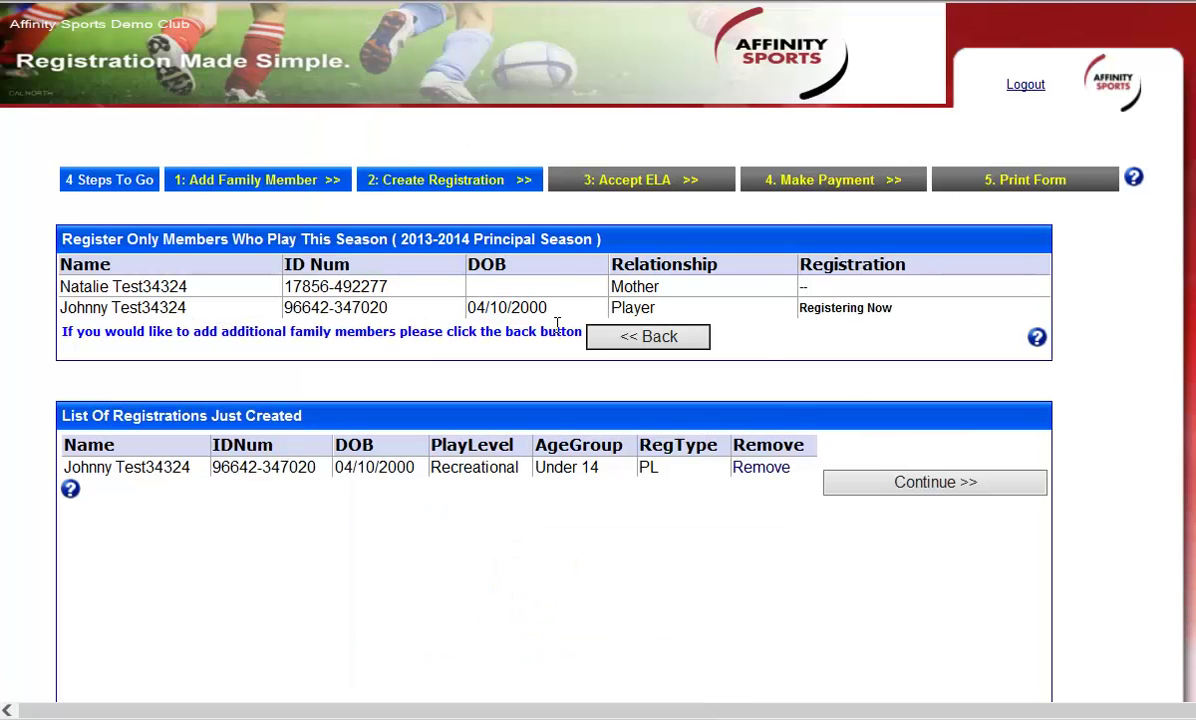
- Continue past the registration and assign both ELAs to Players in the club's Registration settings
{"action": "left_click", "coordinate": [909, 490]}
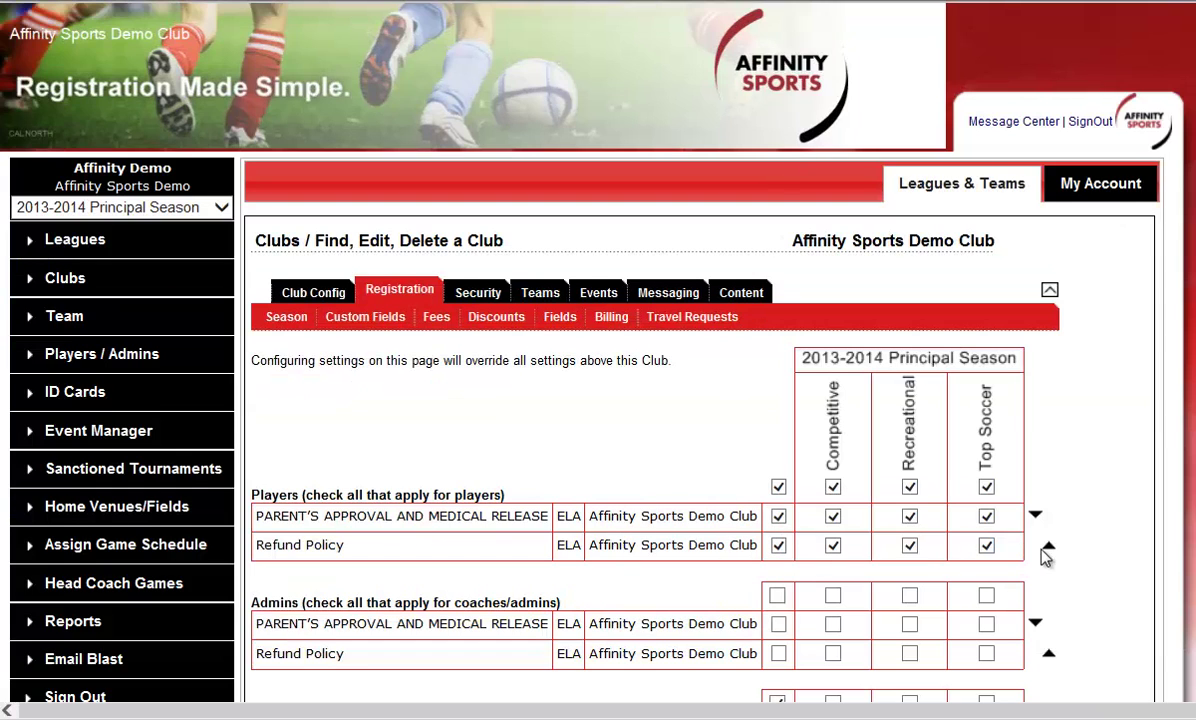
{"action": "scroll", "coordinate": [1000, 540], "scroll_direction": "down", "scroll_amount": 3}
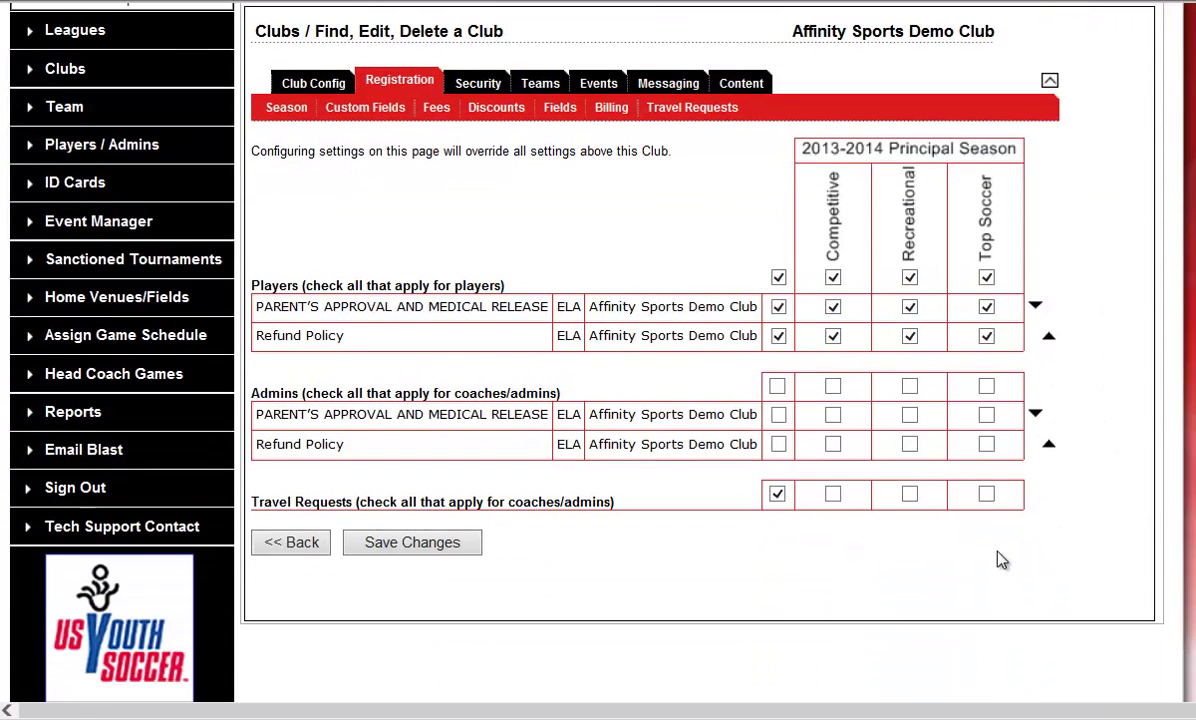
{"action": "left_click", "coordinate": [404, 80]}
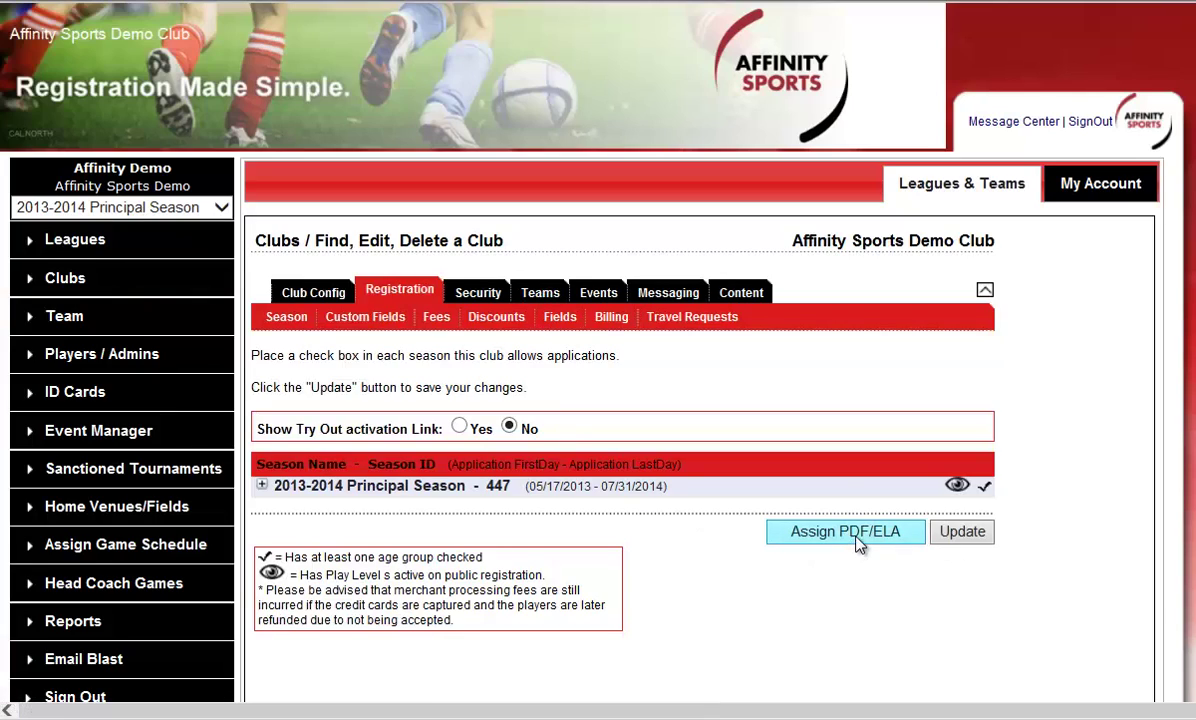
{"action": "left_click", "coordinate": [812, 530]}
{"action": "left_click", "coordinate": [779, 545]}
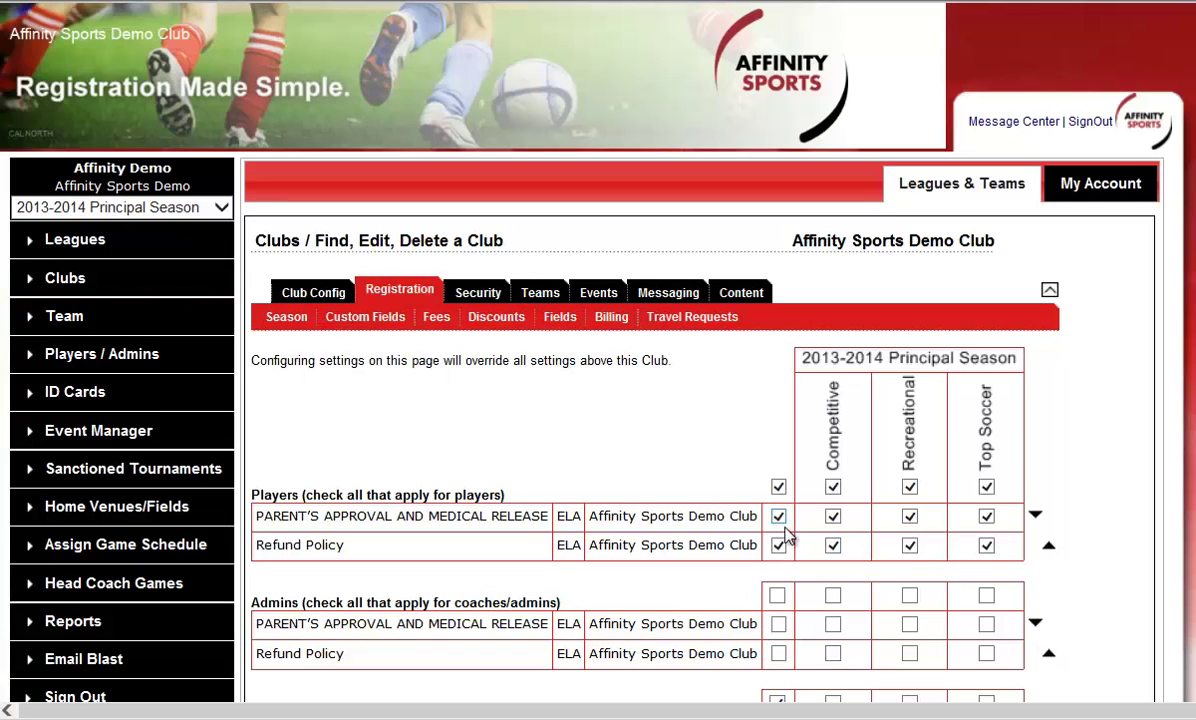
{"action": "scroll", "coordinate": [922, 569], "scroll_direction": "down", "scroll_amount": 2}
{"action": "scroll", "coordinate": [928, 567], "scroll_direction": "up", "scroll_amount": 2}
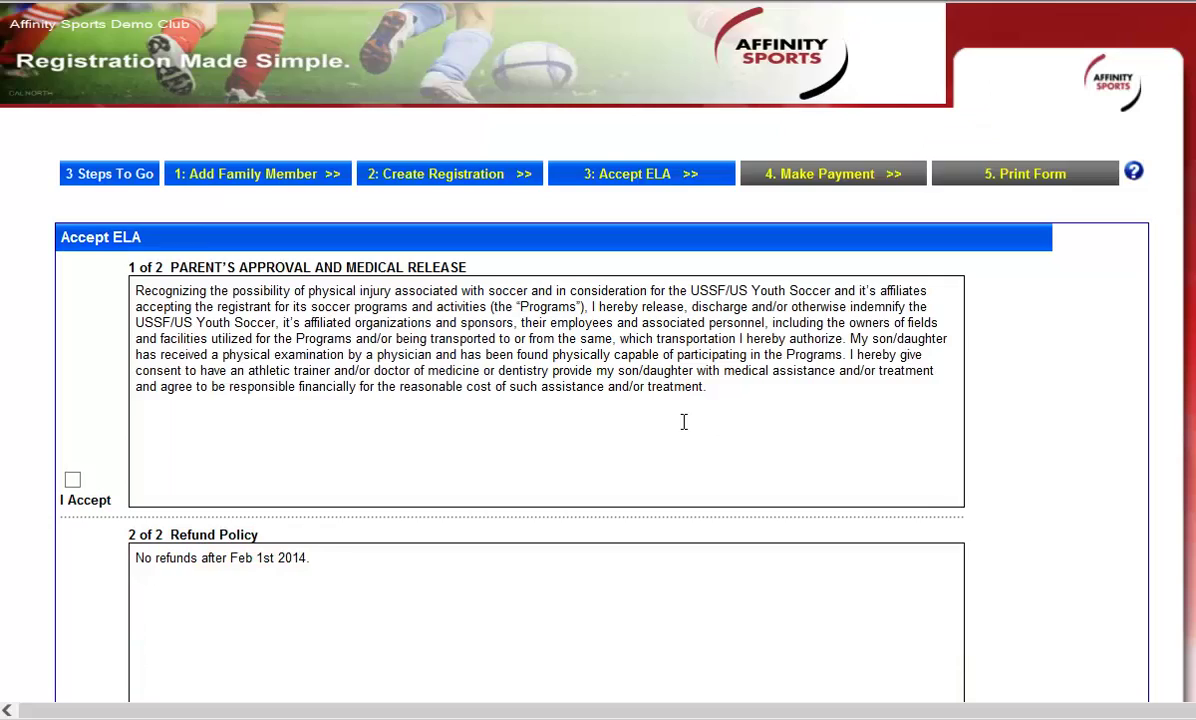
- Accept the medical release and Refund Policy agreements, dismissing the unaccepted-agreement warning, then agree and continue
{"action": "scroll", "coordinate": [683, 419], "scroll_direction": "down", "scroll_amount": 2}
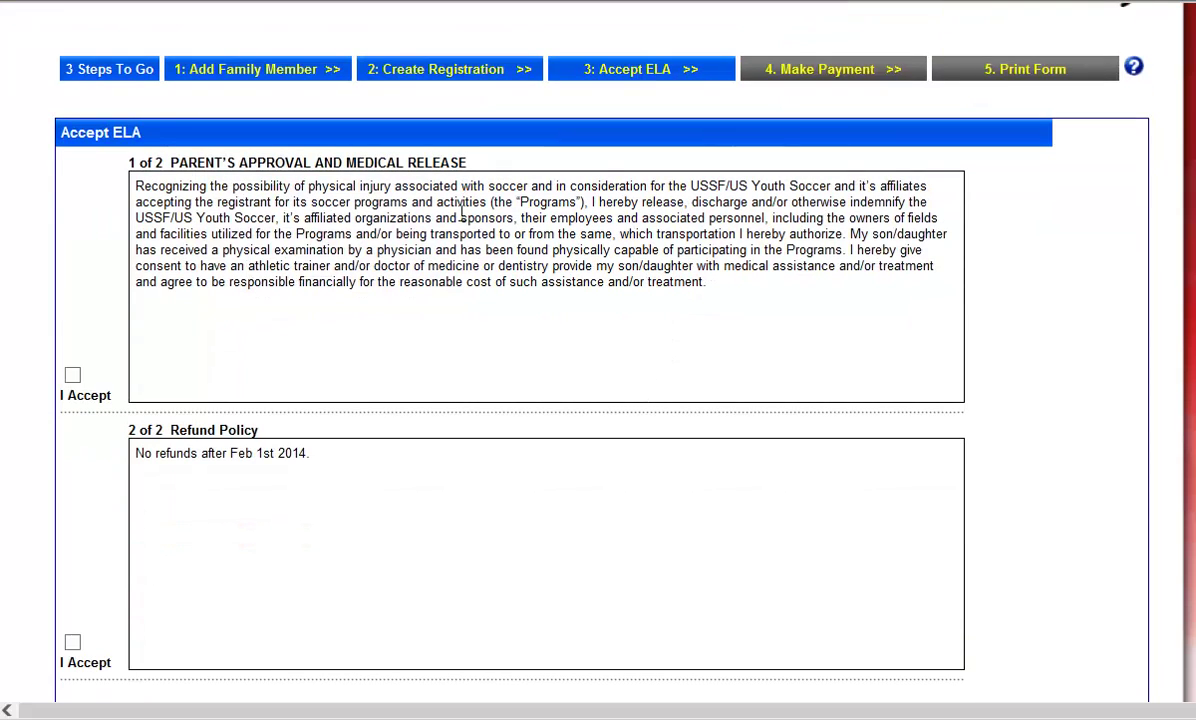
{"action": "left_click", "coordinate": [72, 375]}
{"action": "scroll", "coordinate": [160, 440], "scroll_direction": "down", "scroll_amount": 2}
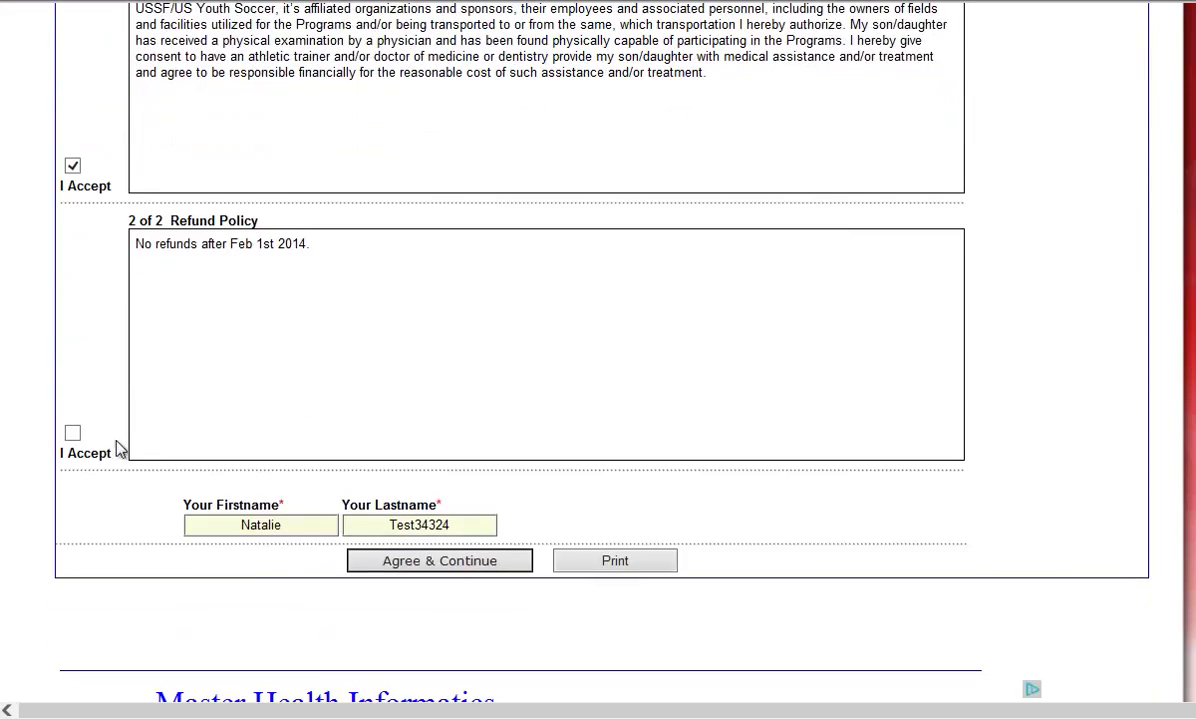
{"action": "left_click", "coordinate": [72, 433]}
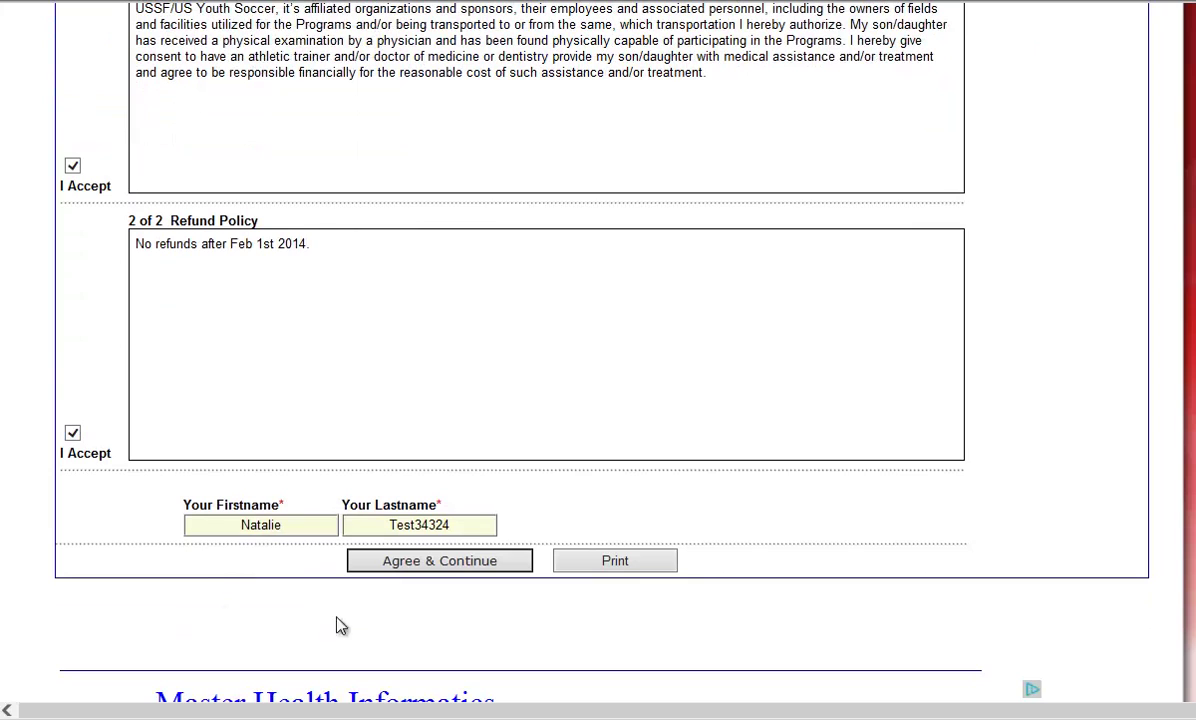
{"action": "left_click", "coordinate": [72, 433]}
{"action": "left_click", "coordinate": [365, 562]}
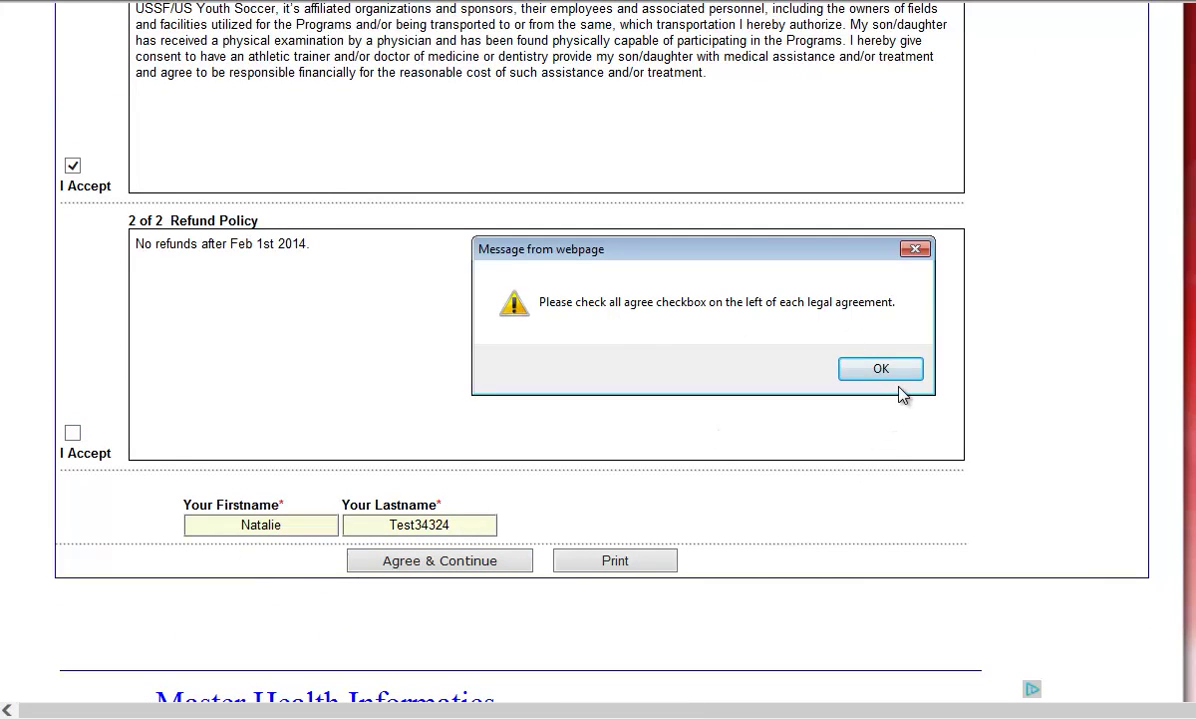
{"action": "left_click", "coordinate": [842, 368]}
{"action": "left_click", "coordinate": [72, 433]}
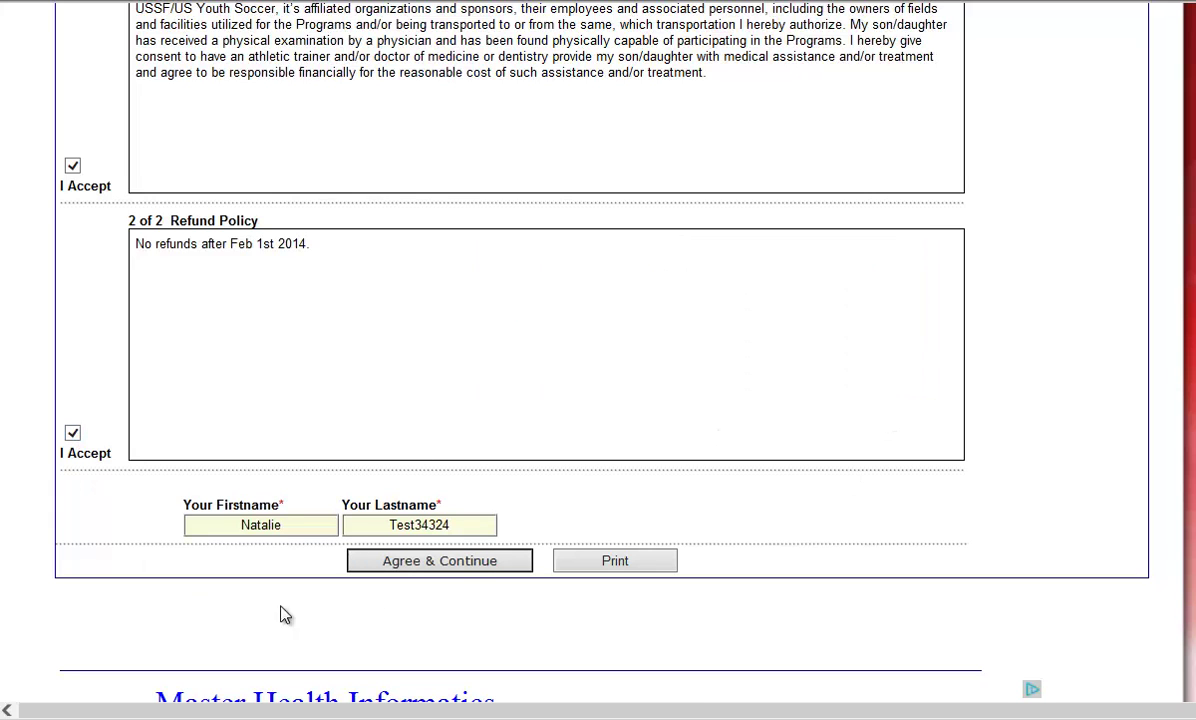
{"action": "left_click", "coordinate": [405, 559]}
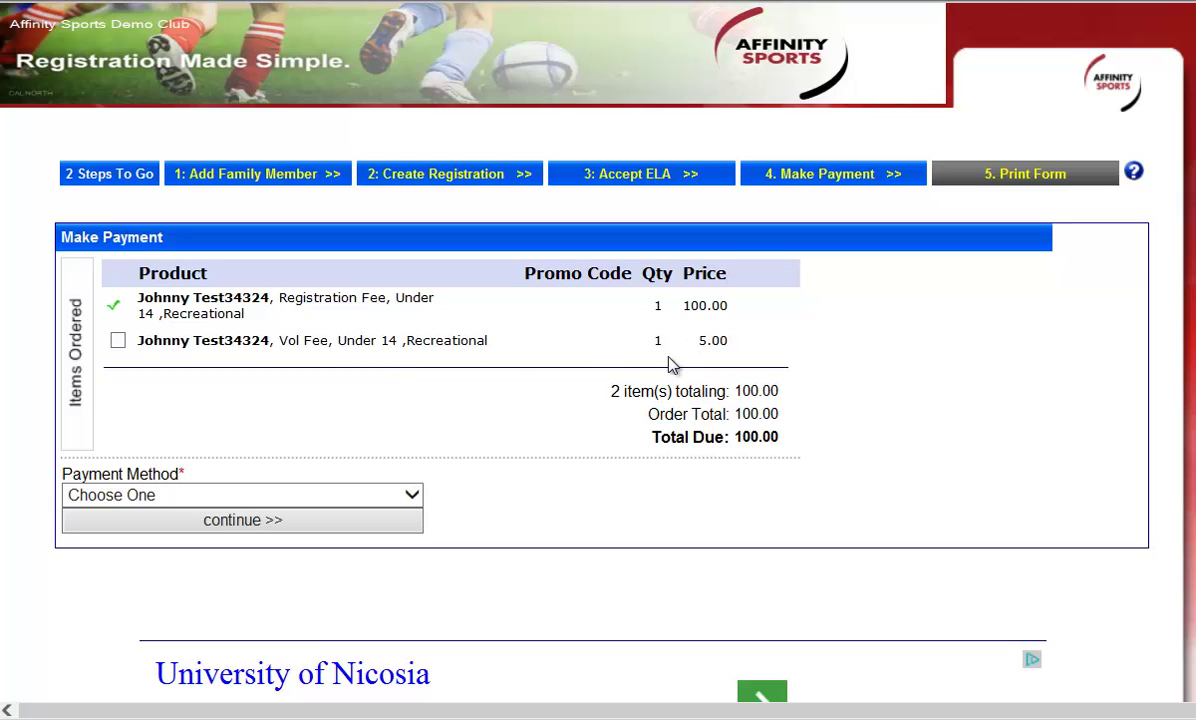
- Add the Vol Fee, switch payment from ECheck to Check, enter the check number, and submit
{"action": "left_click", "coordinate": [119, 343]}
{"action": "scroll", "coordinate": [494, 462], "scroll_direction": "down", "scroll_amount": 2}
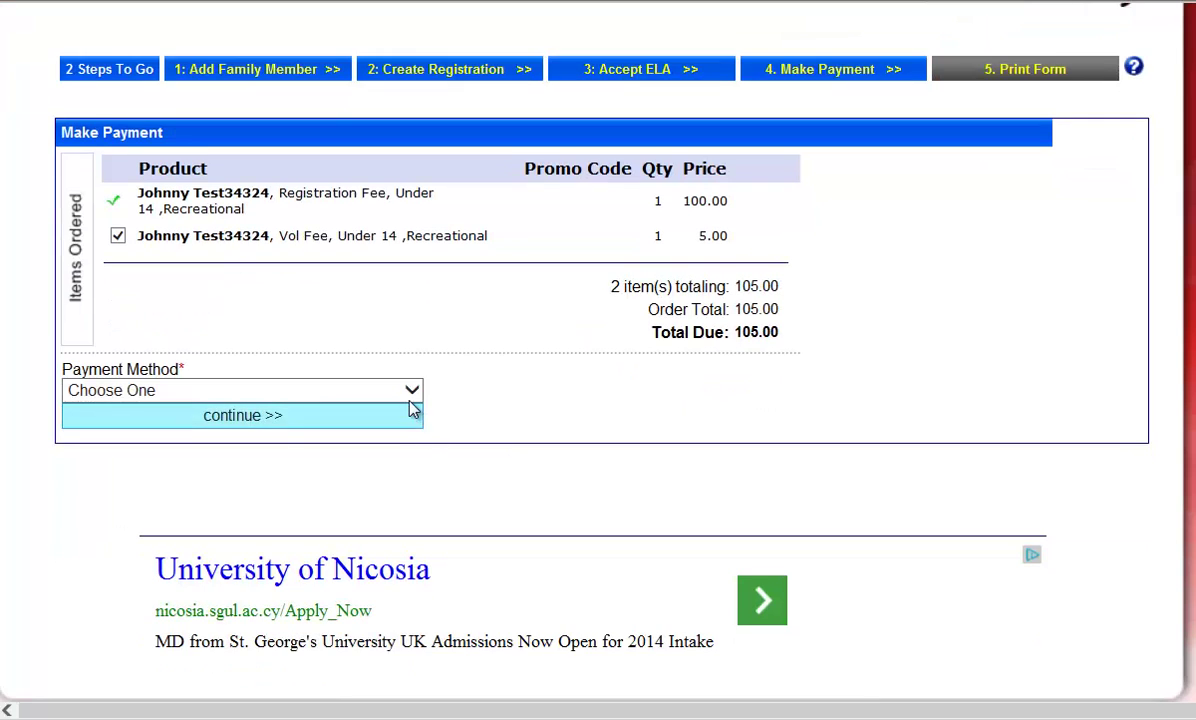
{"action": "left_click", "coordinate": [412, 391]}
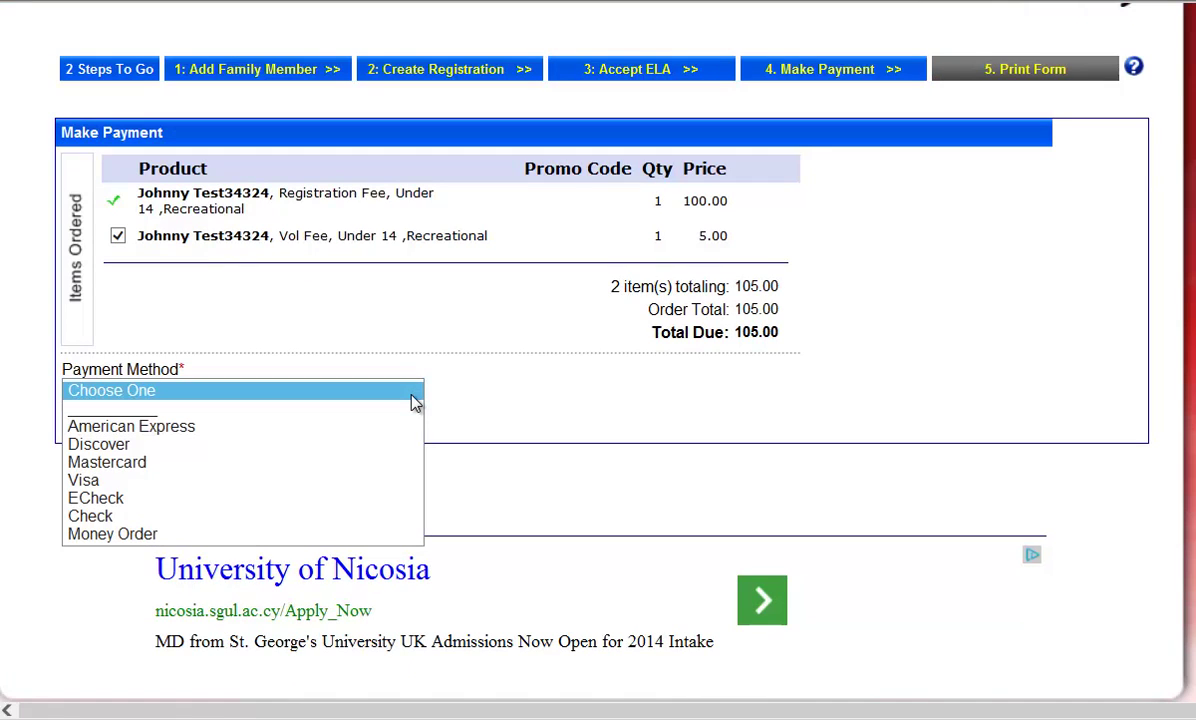
{"action": "left_click", "coordinate": [356, 498]}
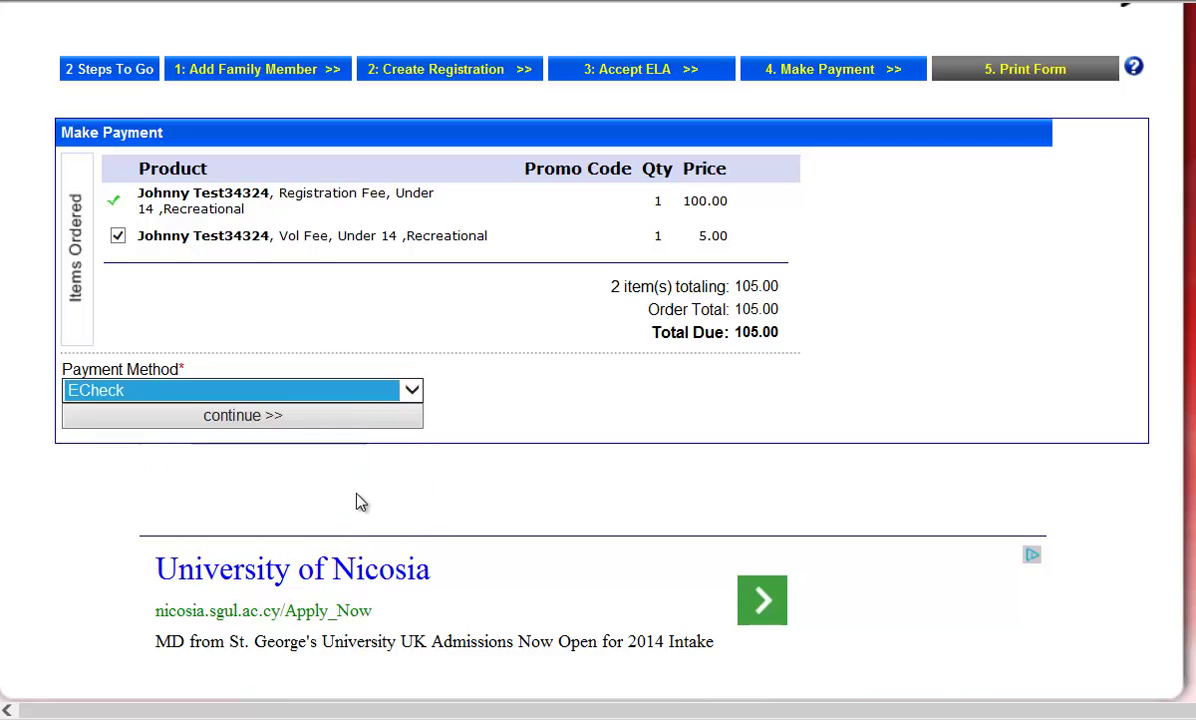
{"action": "left_click", "coordinate": [338, 424]}
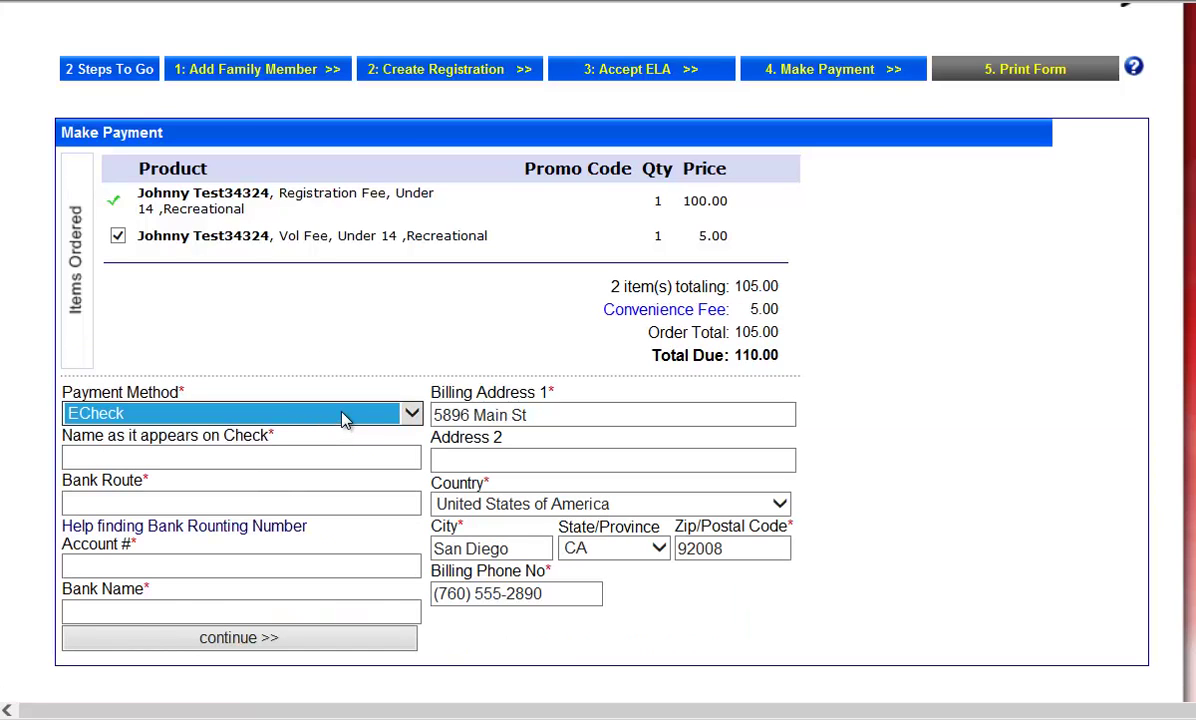
{"action": "left_click", "coordinate": [341, 413]}
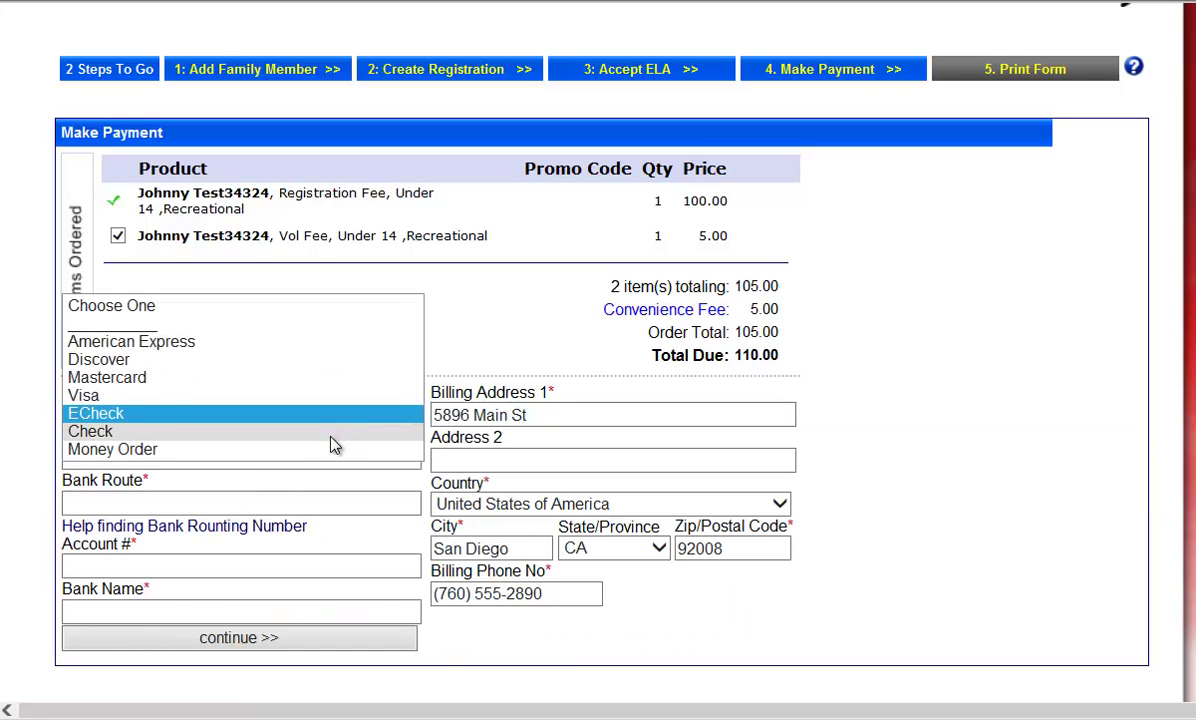
{"action": "left_click", "coordinate": [331, 437]}
{"action": "left_click", "coordinate": [296, 435]}
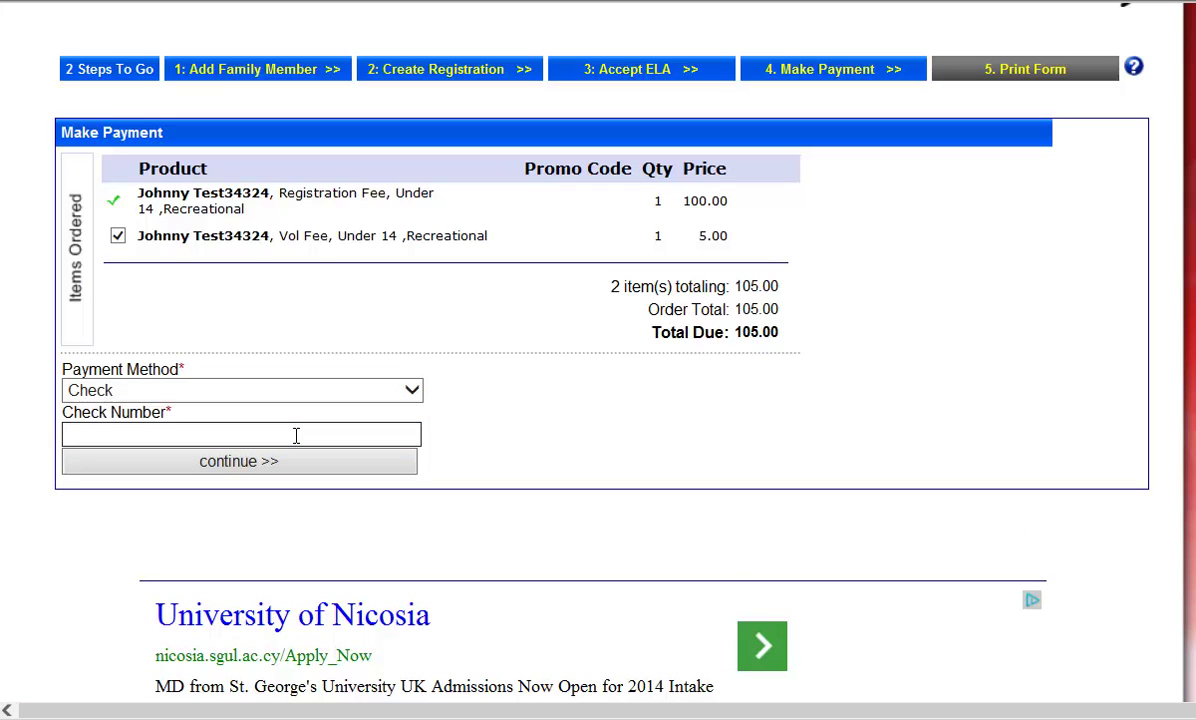
{"action": "type", "text": "1233"}
{"action": "left_click", "coordinate": [296, 471]}
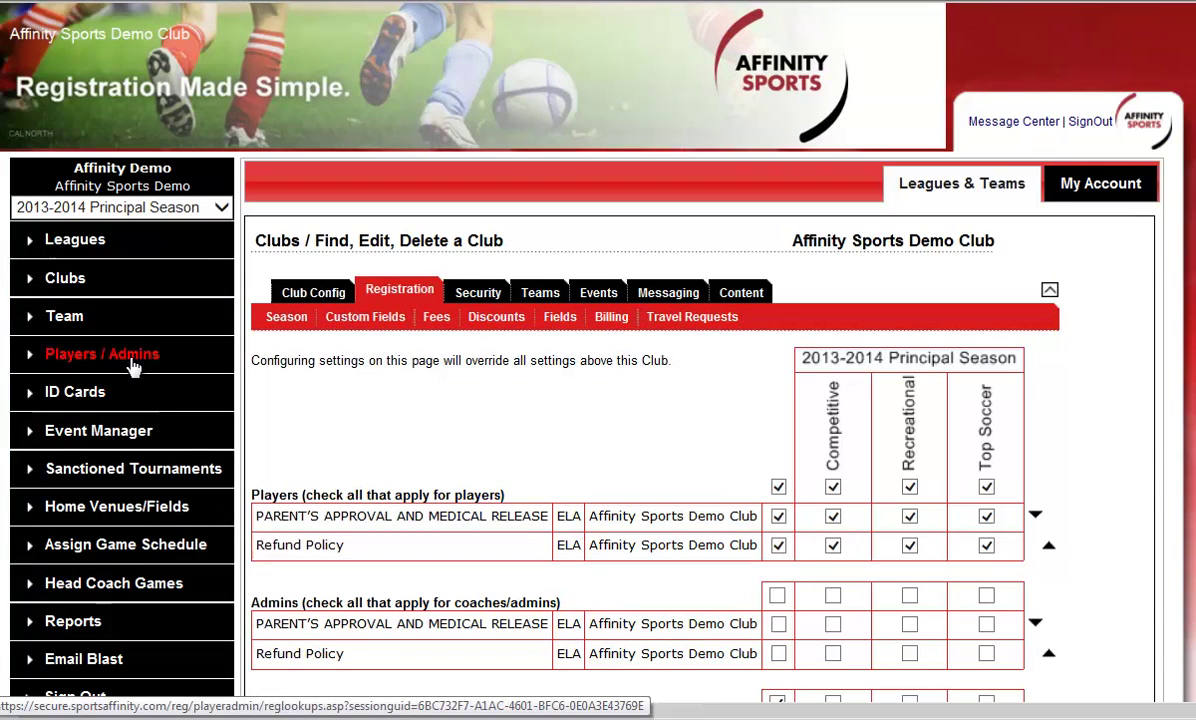
- In Player Lookup, reset filters, search application dates 1/3/2014 to 1/3/2014, and open the new player
{"action": "left_click", "coordinate": [131, 366]}
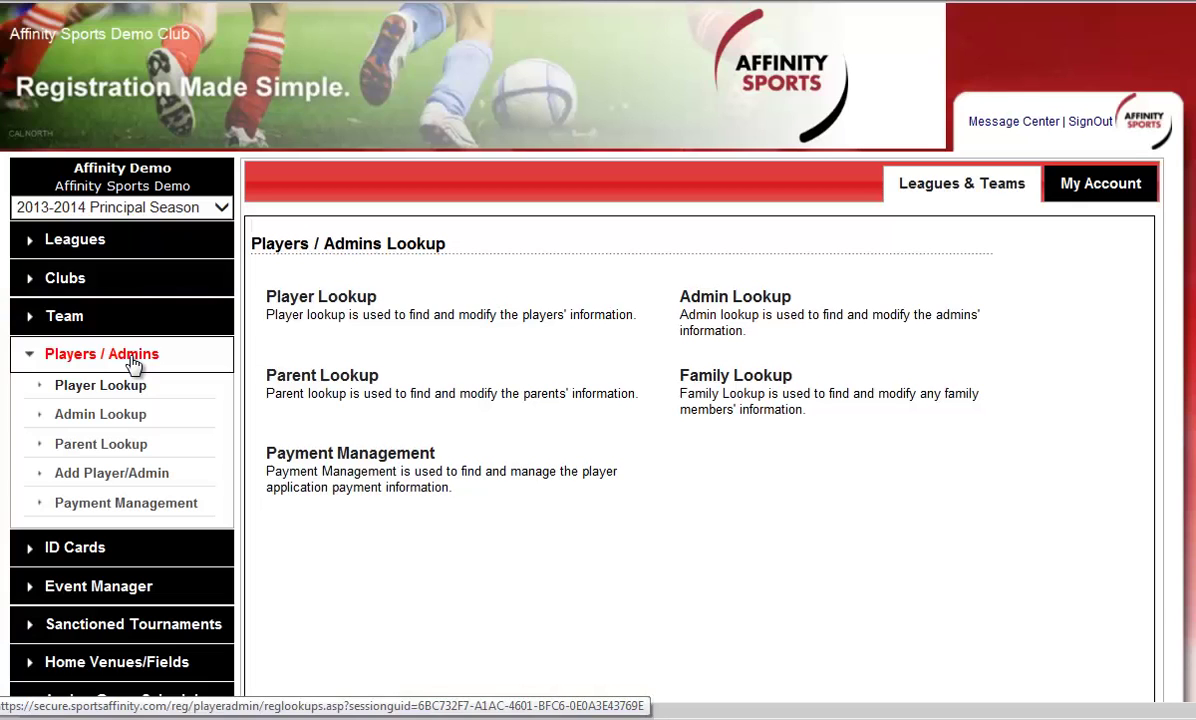
{"action": "left_click", "coordinate": [331, 301]}
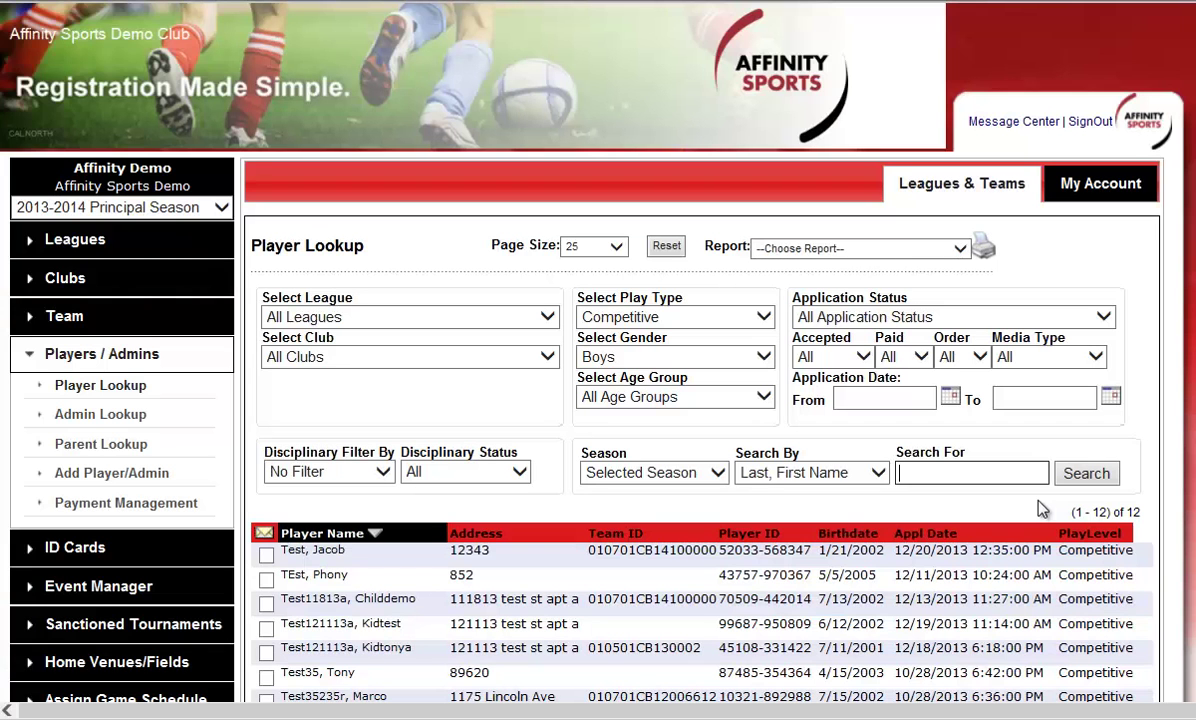
{"action": "left_click", "coordinate": [666, 246]}
{"action": "left_click", "coordinate": [949, 395]}
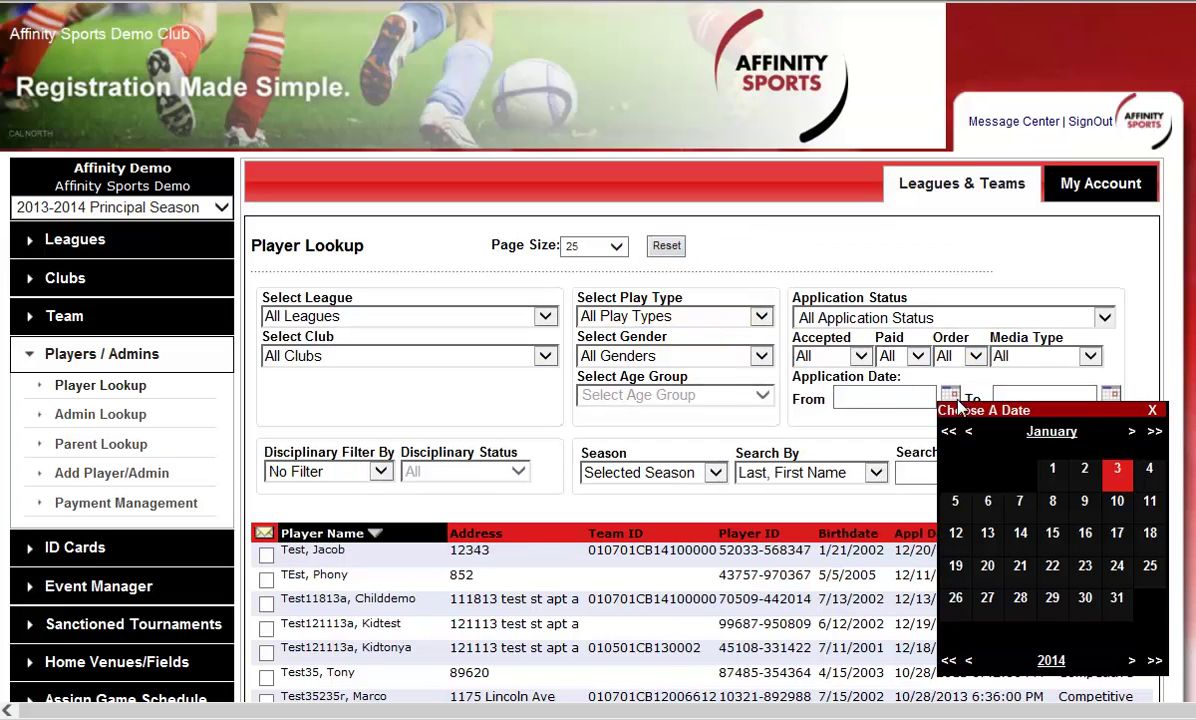
{"action": "left_click", "coordinate": [1118, 472]}
{"action": "left_click", "coordinate": [1110, 396]}
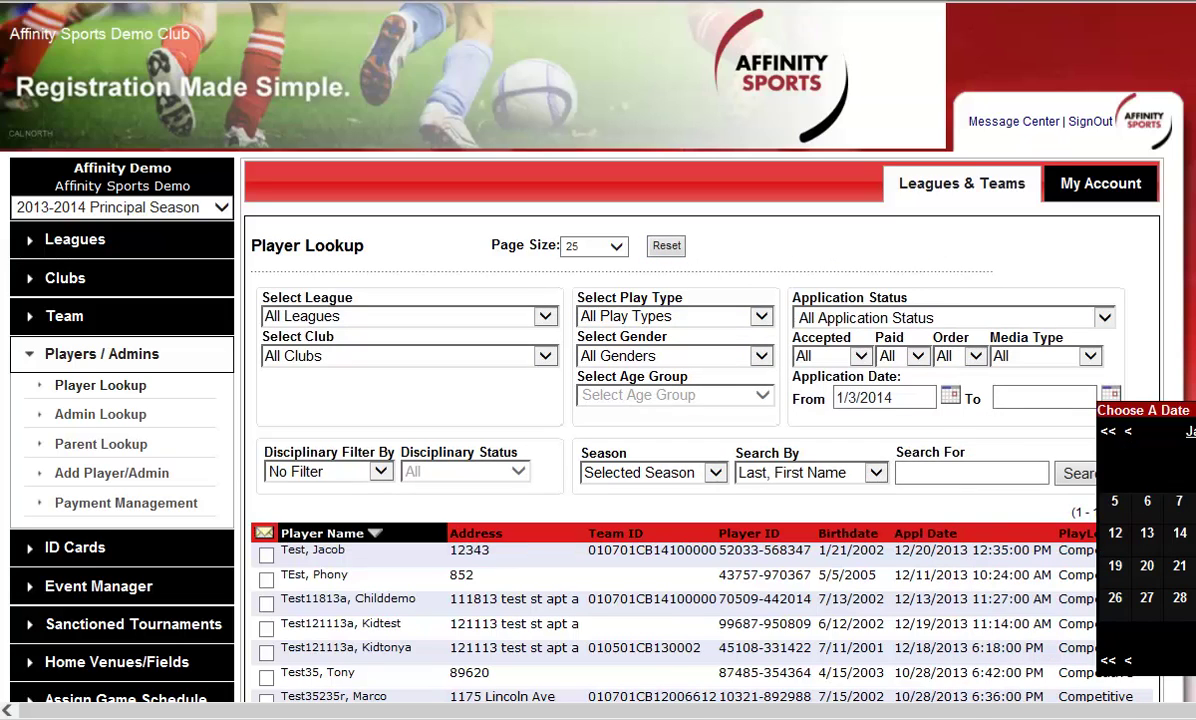
{"action": "left_click", "coordinate": [1113, 478]}
{"action": "left_click", "coordinate": [1112, 480]}
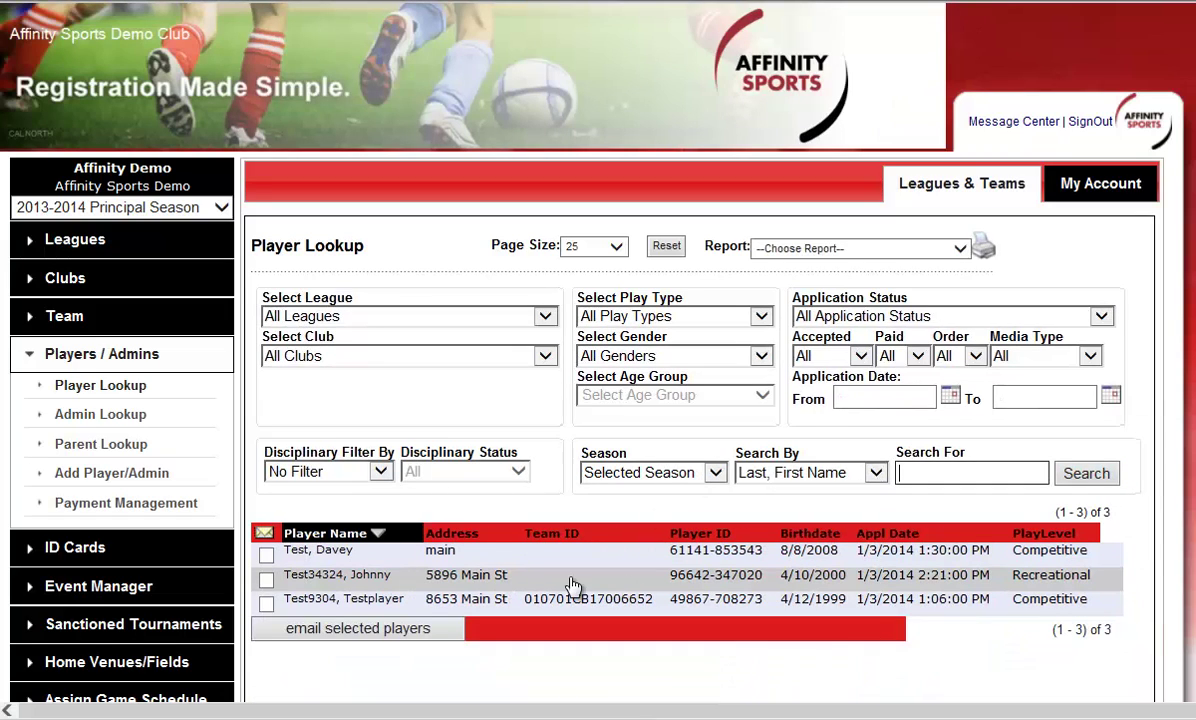
{"action": "left_click", "coordinate": [643, 583]}
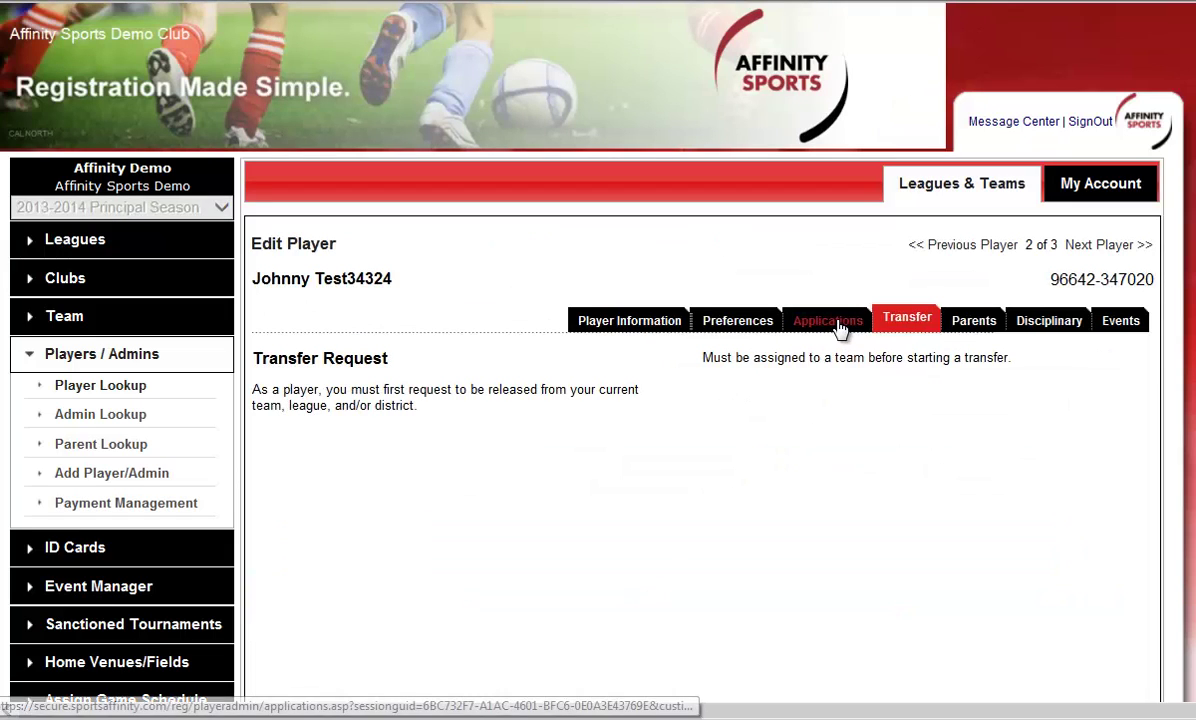
- Open the player's Applications tab and view the pending order's details showing $105.00 due
{"action": "left_click", "coordinate": [837, 322]}
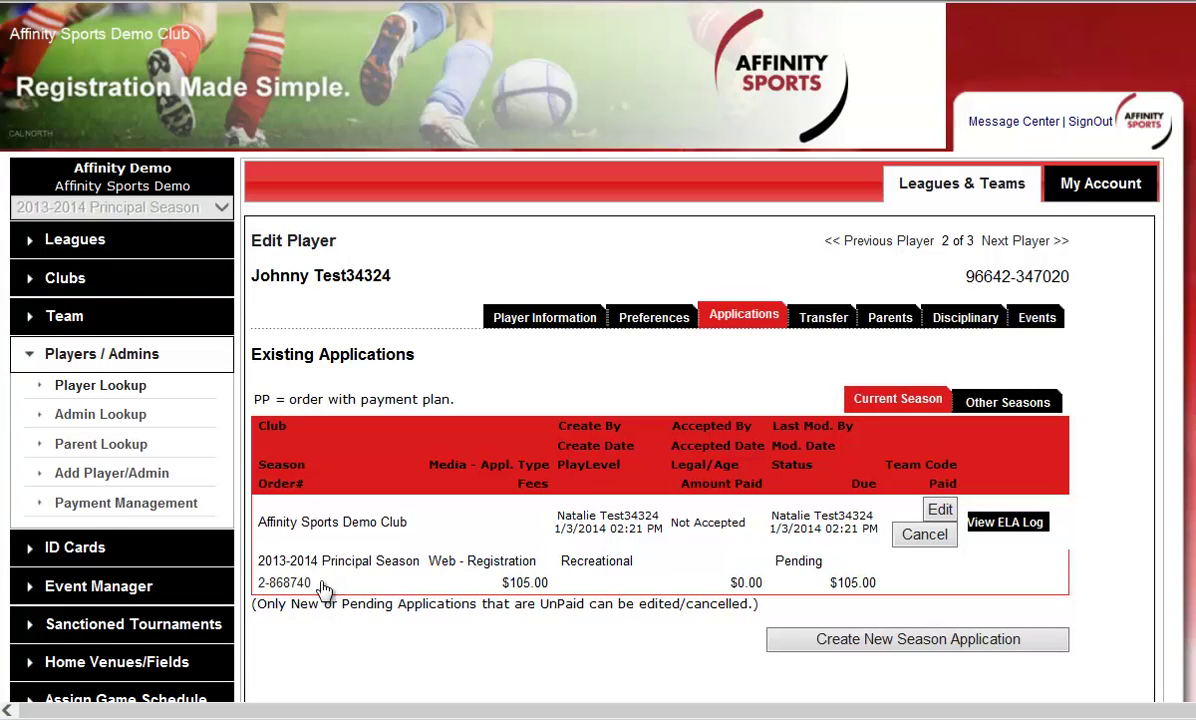
{"action": "left_click", "coordinate": [292, 582]}
{"action": "scroll", "coordinate": [425, 640], "scroll_direction": "down", "scroll_amount": 5}
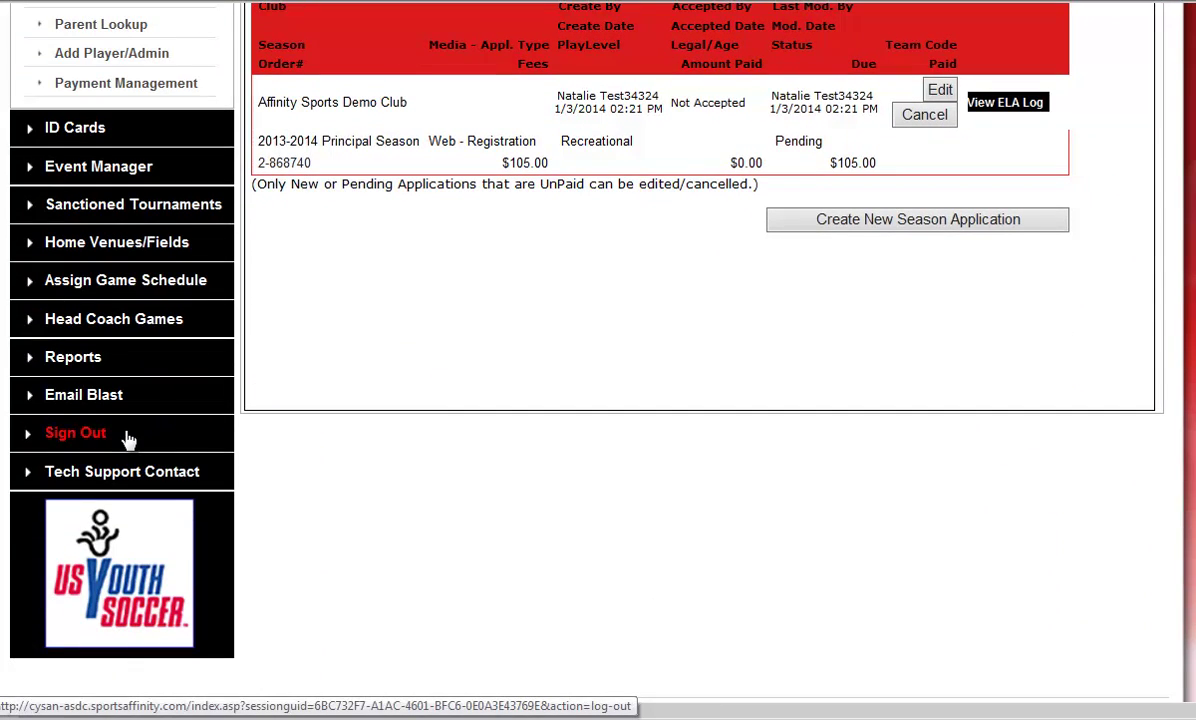
- From Tech Support Contact, follow the SUBMIT A HELP TICKET link to the Support Request form
{"action": "left_click", "coordinate": [116, 472]}
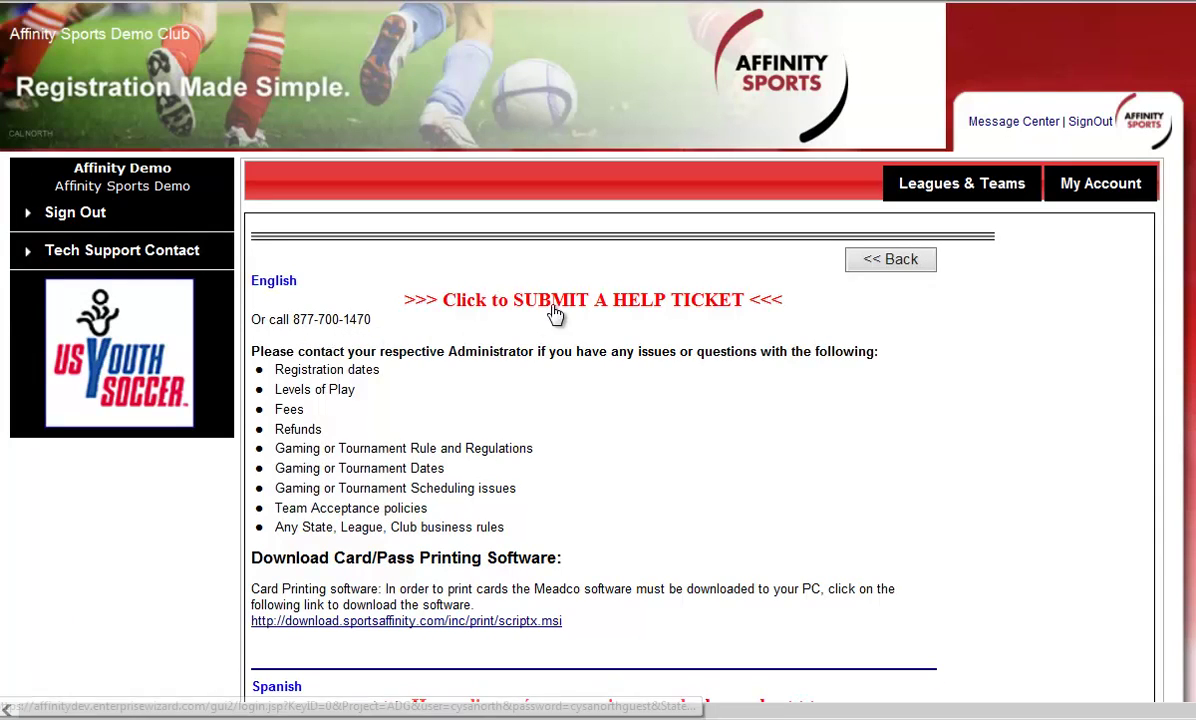
{"action": "left_click", "coordinate": [605, 300]}
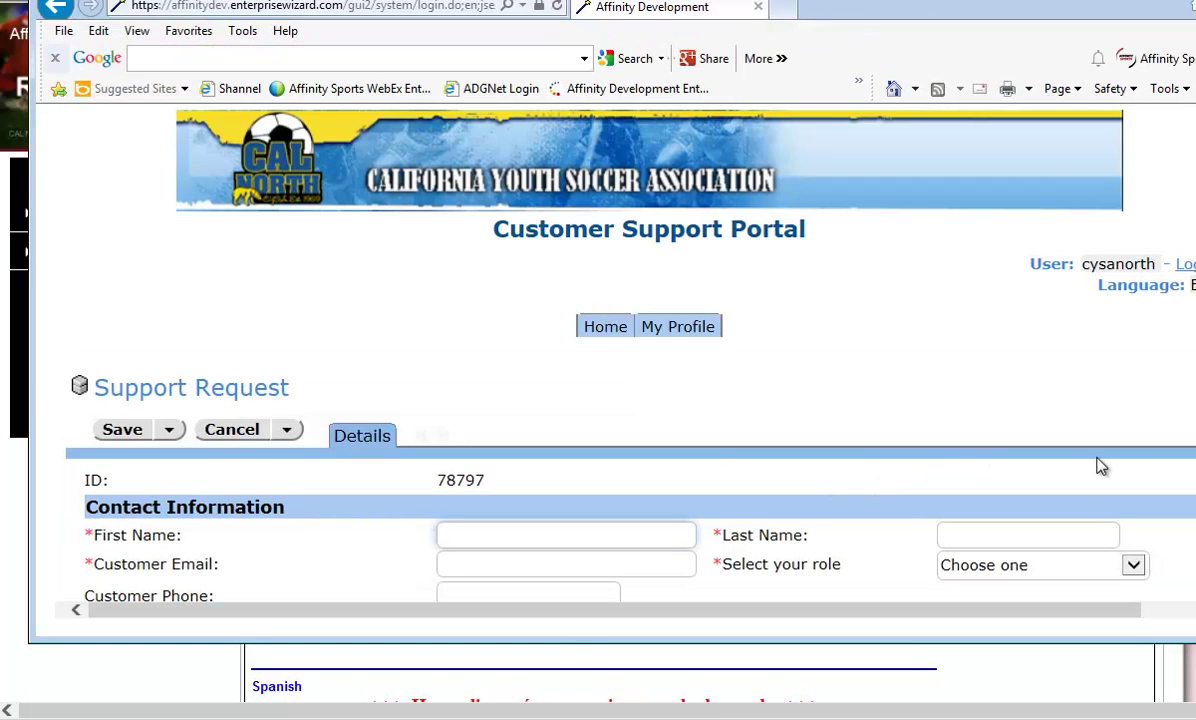
{"action": "scroll", "coordinate": [1140, 465], "scroll_direction": "down", "scroll_amount": 1}
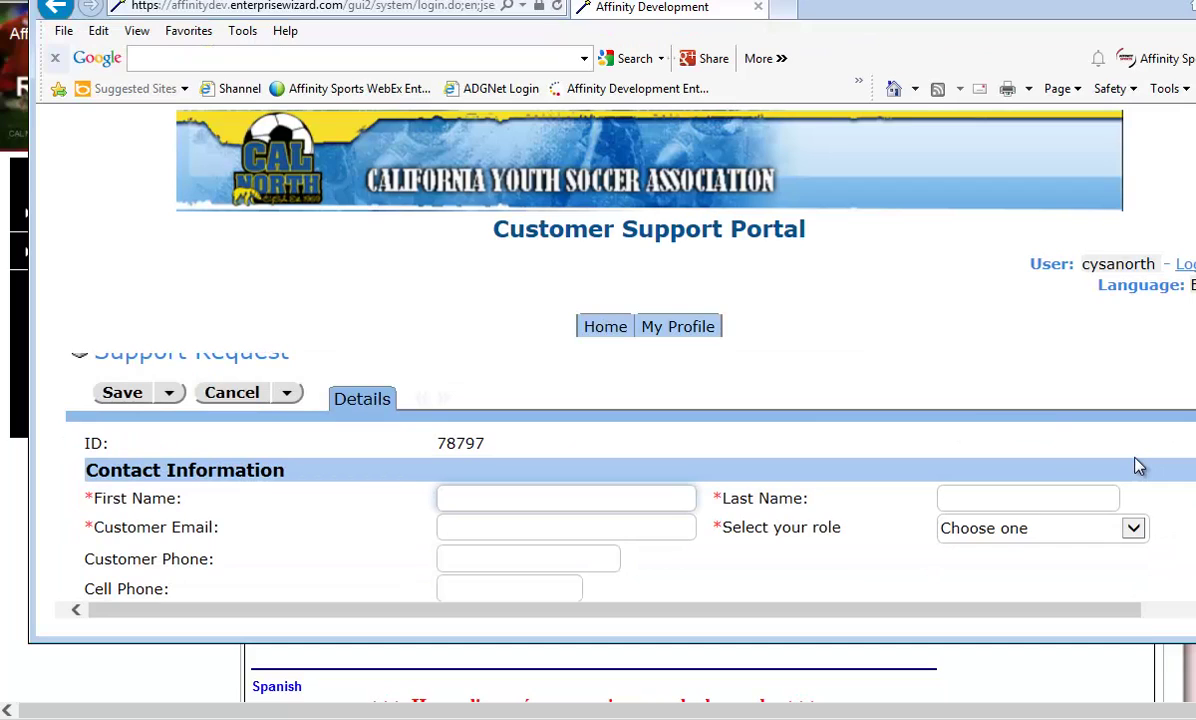
{"action": "scroll", "coordinate": [1129, 464], "scroll_direction": "up", "scroll_amount": 1}
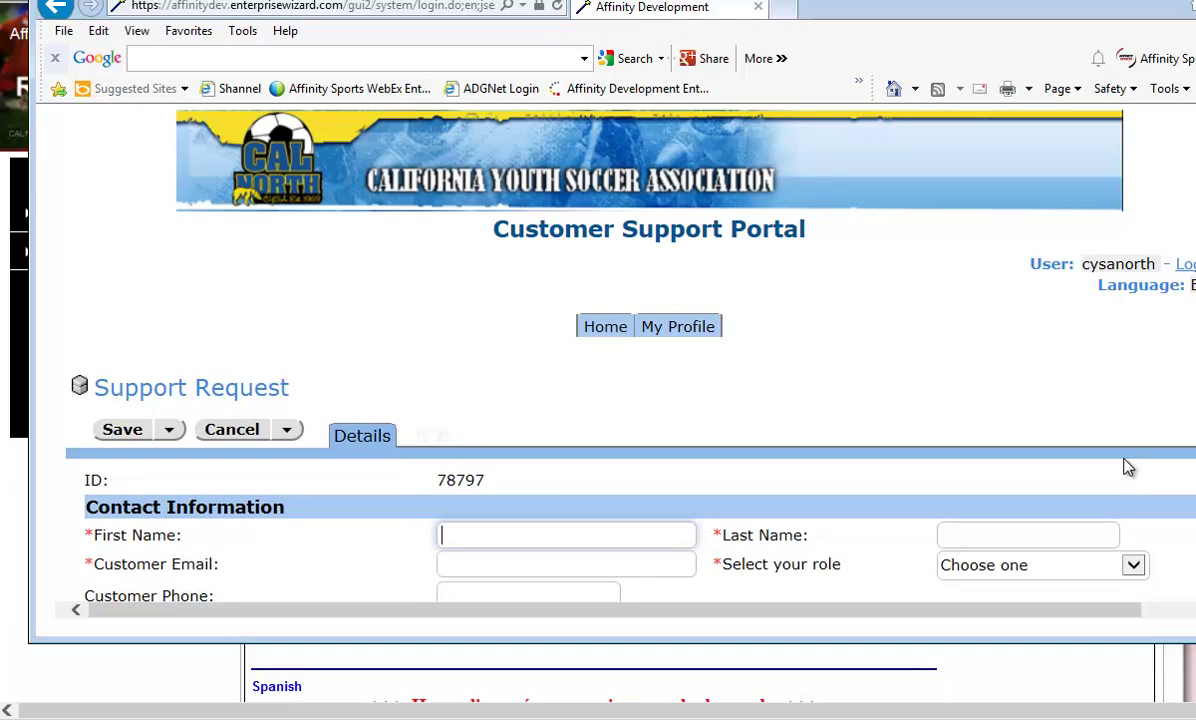